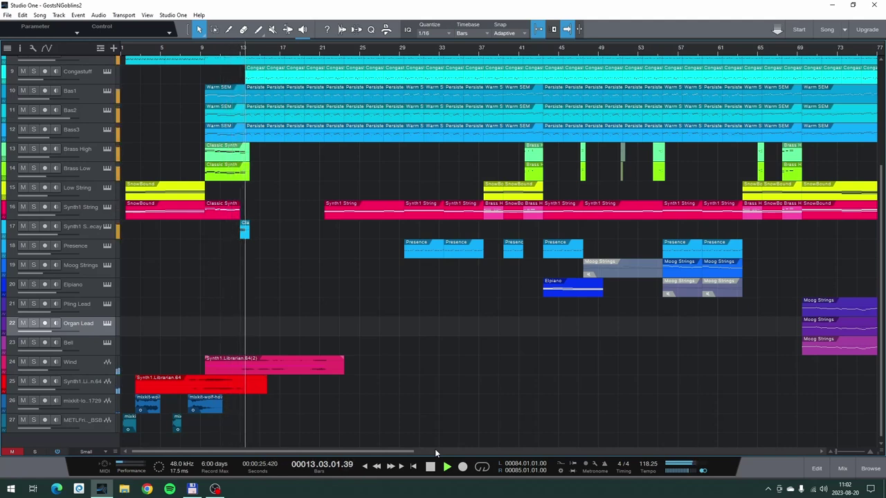
- Look through the tracks of the GostsNGoblins2 arrangement from the intro to the song's end while it plays
{"action": "scroll", "coordinate": [484, 416], "scroll_direction": "up", "scroll_amount": 5}
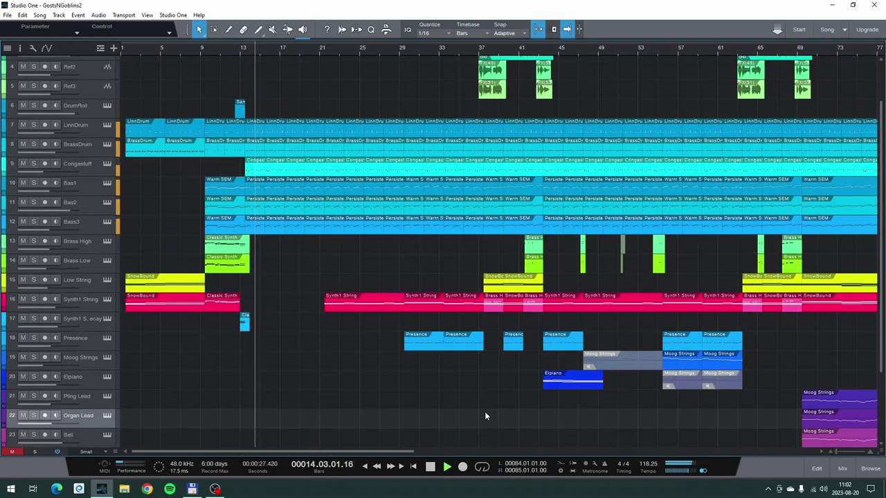
{"action": "scroll", "coordinate": [485, 416], "scroll_direction": "up", "scroll_amount": 3}
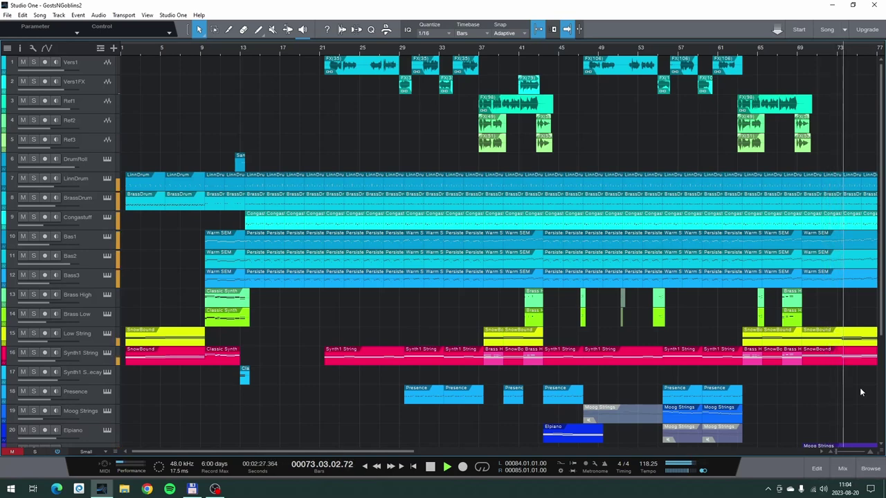
{"action": "scroll", "coordinate": [843, 384], "scroll_direction": "down", "scroll_amount": 5}
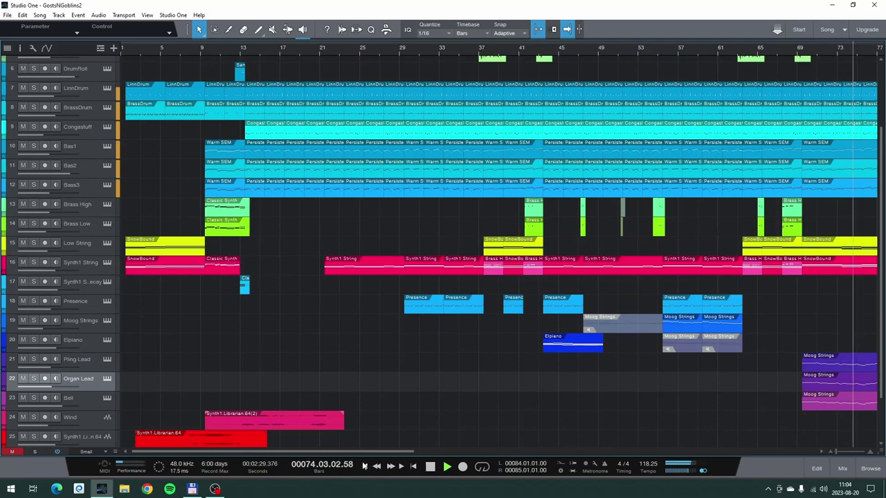
{"action": "left_click_drag", "start_coordinate": [372, 449], "coordinate": [580, 440]}
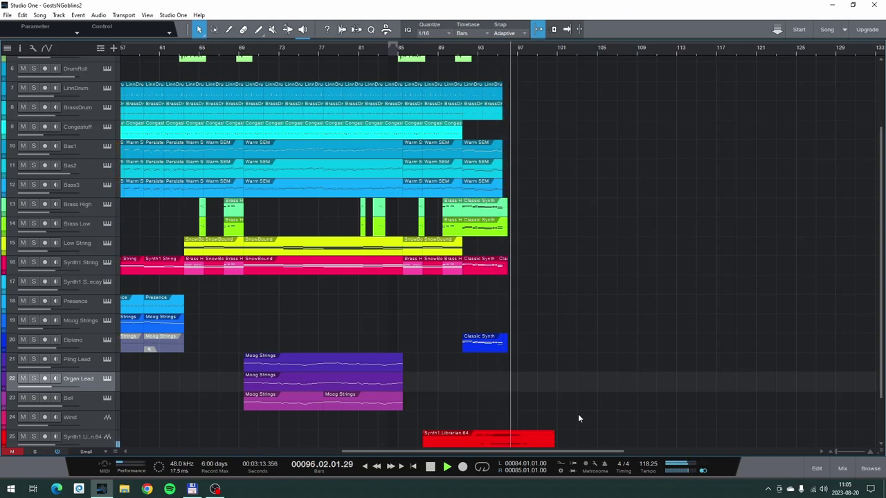
{"action": "scroll", "coordinate": [578, 419], "scroll_direction": "down", "scroll_amount": 1}
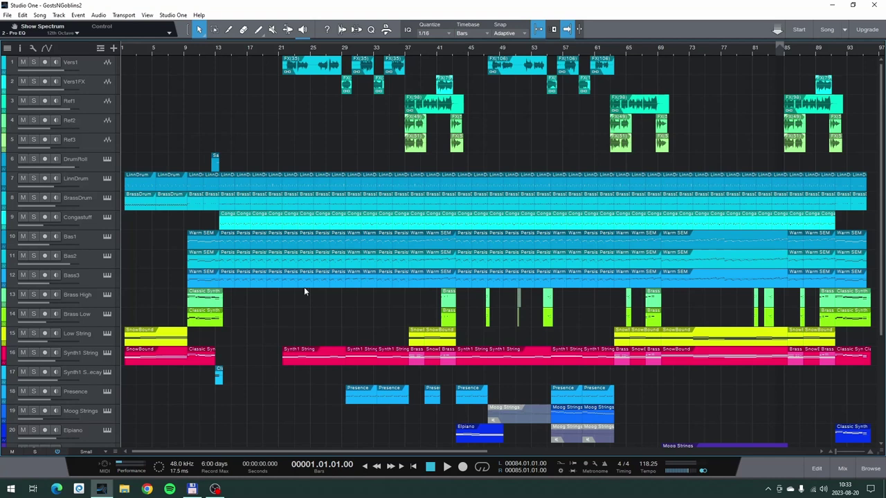
- Switch to the open Thriller song and return the playhead to bar 1
{"action": "left_click", "coordinate": [843, 30]}
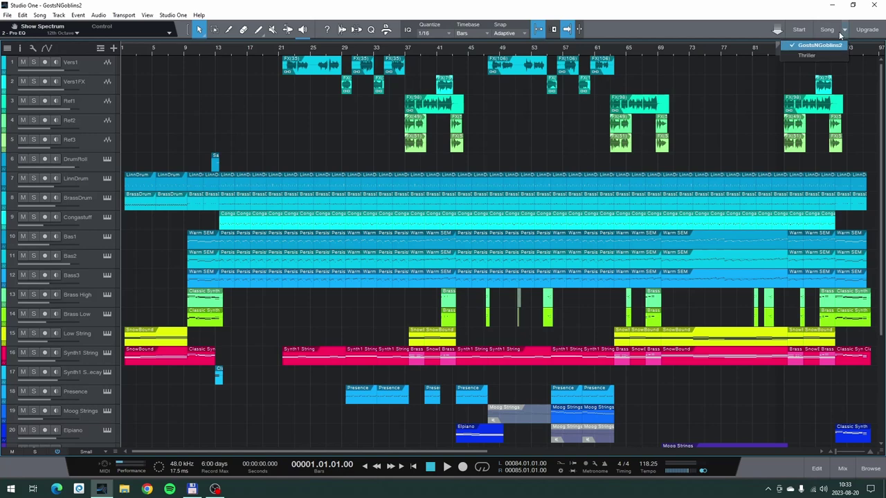
{"action": "left_click", "coordinate": [806, 55]}
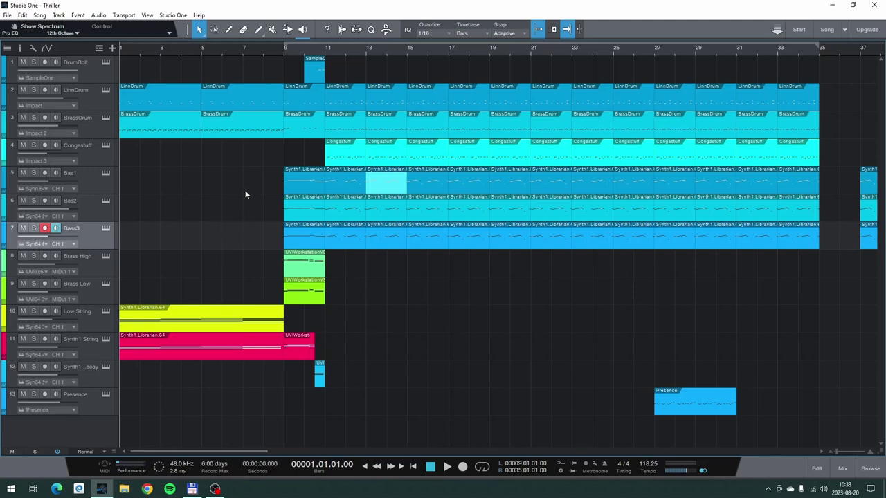
{"action": "left_click", "coordinate": [283, 51]}
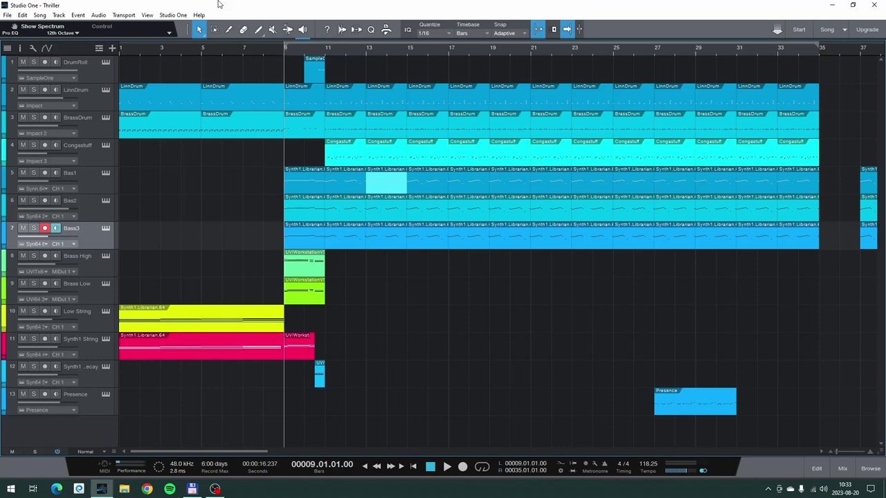
{"action": "left_click", "coordinate": [431, 468]}
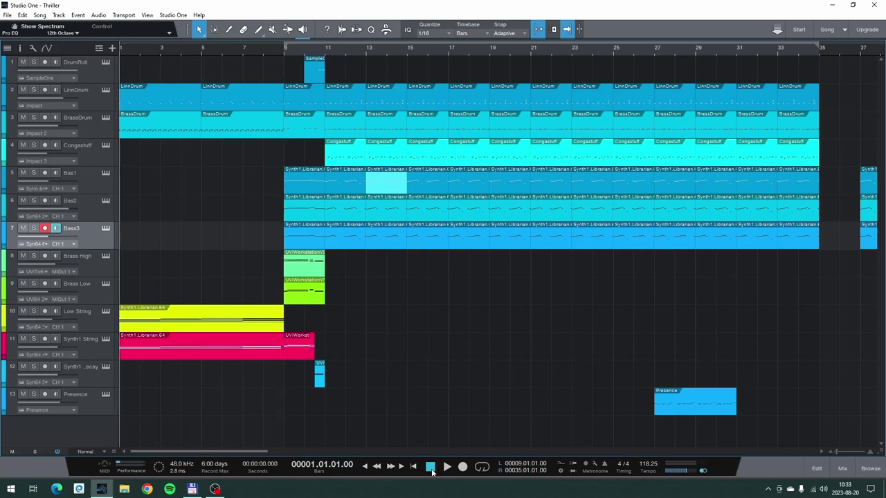
- Disarm recording on the Bass3 track and listen to the song from the start until about bar 12
{"action": "left_click", "coordinate": [44, 229]}
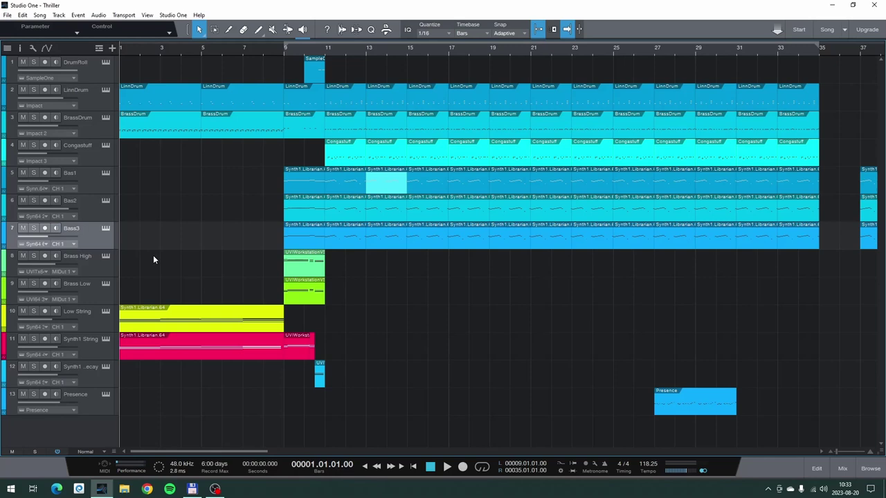
{"action": "left_click", "coordinate": [447, 468]}
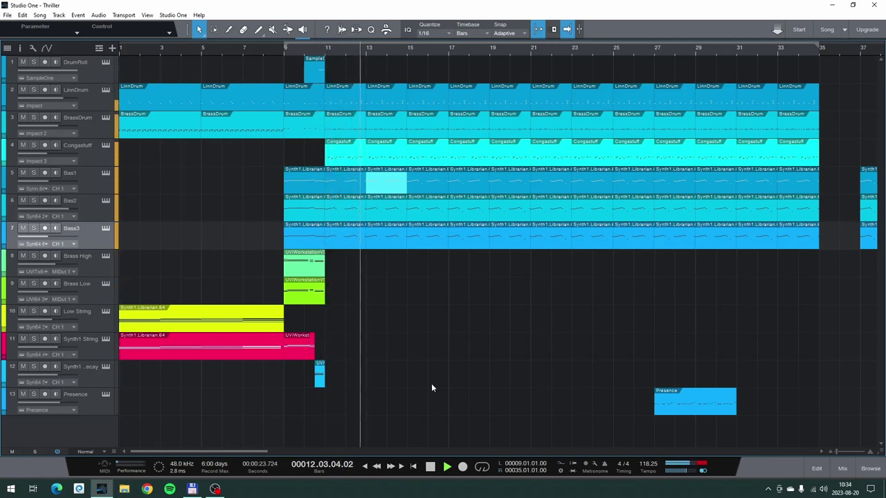
{"action": "key", "text": "space"}
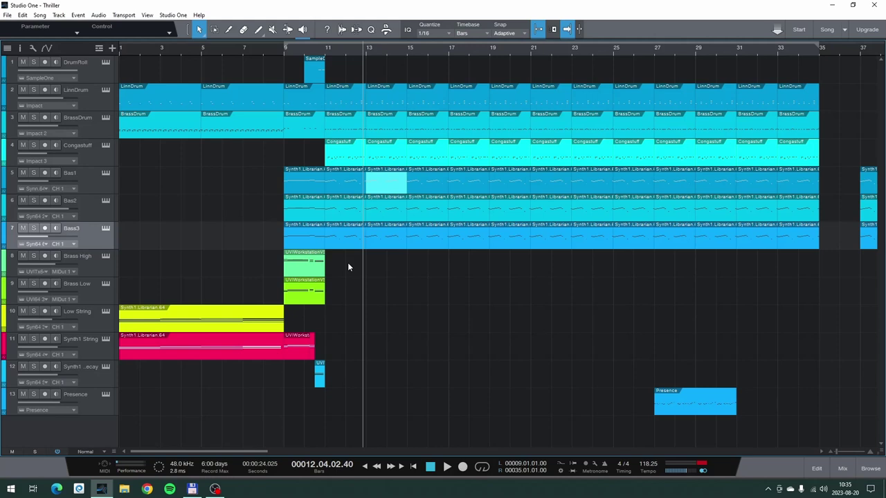
- Listen to the Bas1 track on its own from bar 11, and remove its solo after stopping playback
{"action": "left_click", "coordinate": [326, 53]}
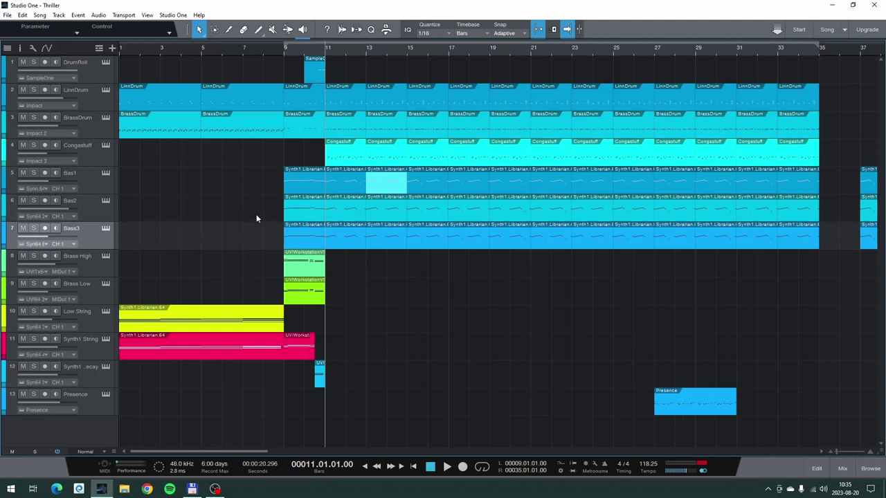
{"action": "left_click", "coordinate": [95, 180]}
{"action": "left_click", "coordinate": [34, 173]}
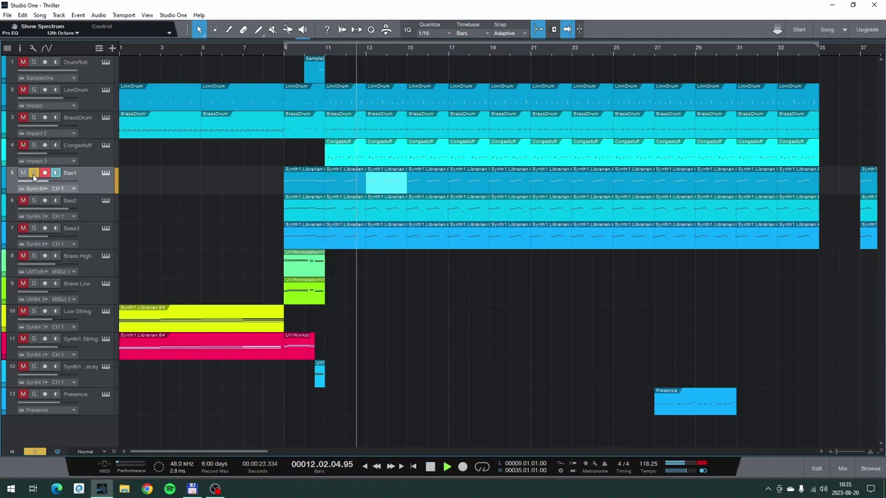
{"action": "key", "text": "space"}
{"action": "left_click", "coordinate": [33, 174]}
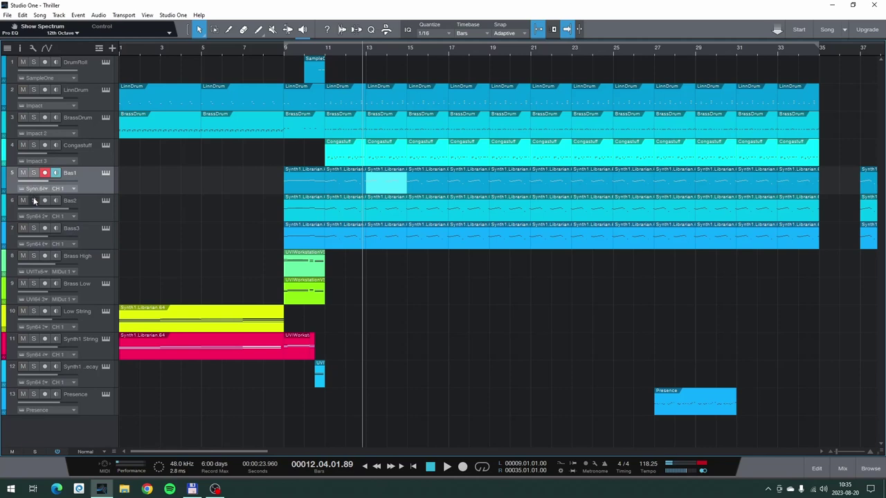
- Listen to the Bas2 track soloed for a couple of bars, and unsolo it after stopping playback
{"action": "left_click", "coordinate": [33, 200]}
{"action": "key", "text": "space"}
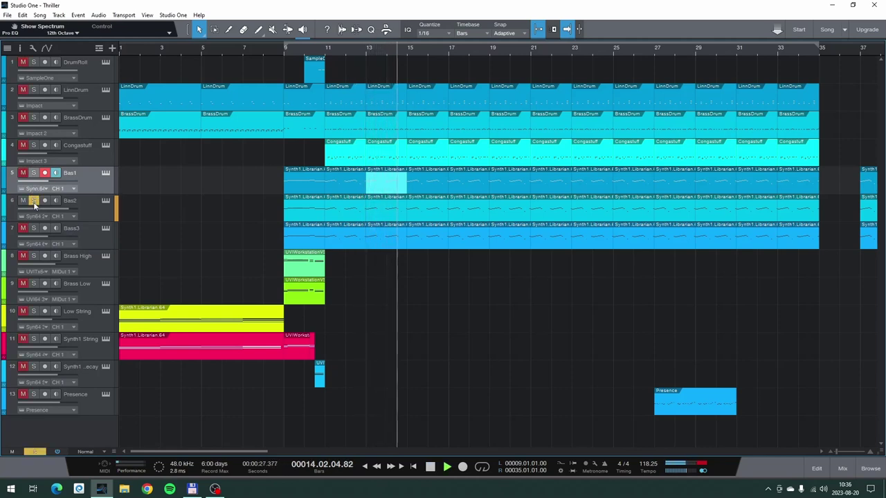
{"action": "key", "text": "space"}
{"action": "left_click", "coordinate": [34, 203]}
- Solo Bass3 and play it, adding Bas2 and Bas1 to the solo to hear all three bass tracks together
{"action": "left_click", "coordinate": [34, 228]}
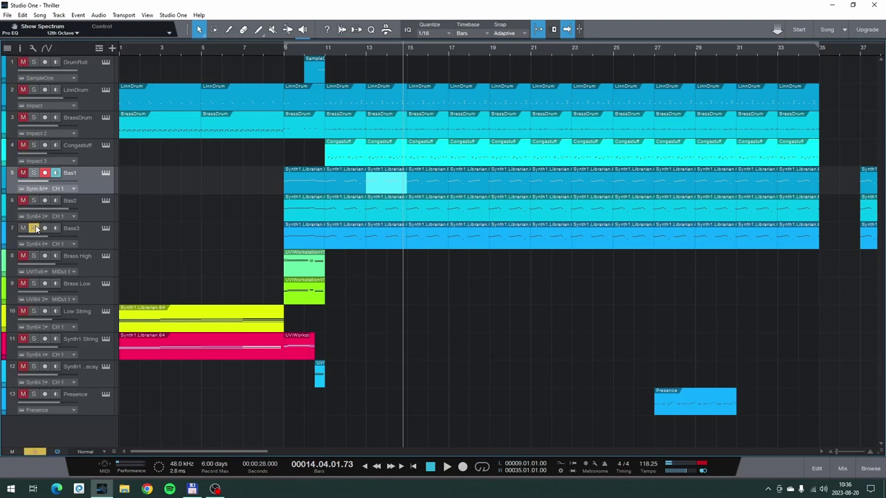
{"action": "key", "text": "space"}
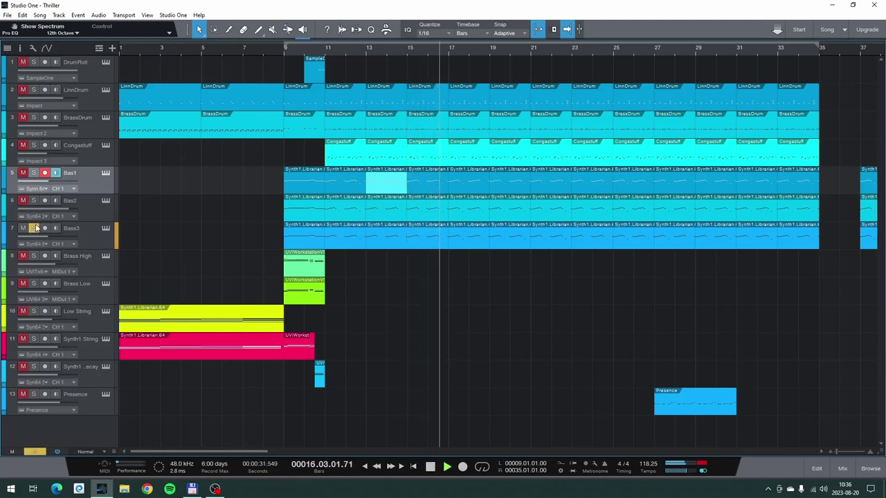
{"action": "left_click", "coordinate": [34, 201]}
{"action": "left_click", "coordinate": [31, 175]}
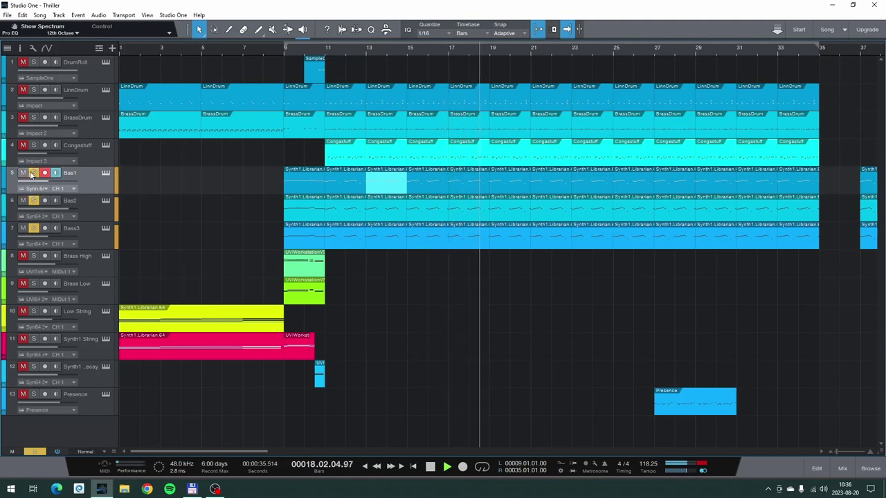
{"action": "key", "text": "space"}
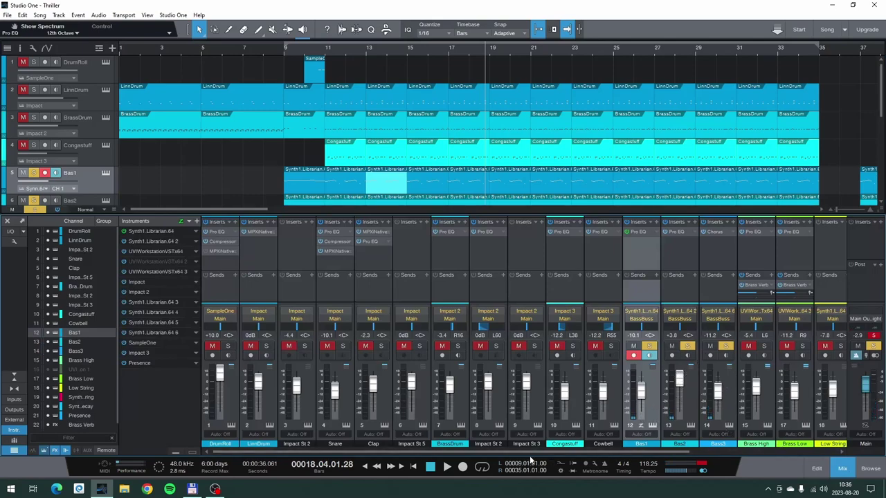
- Unsolo the Bas1 and Bas2 channels in the mixer, keeping only Bass3 soloed
{"action": "left_click_drag", "start_coordinate": [553, 455], "coordinate": [690, 450]}
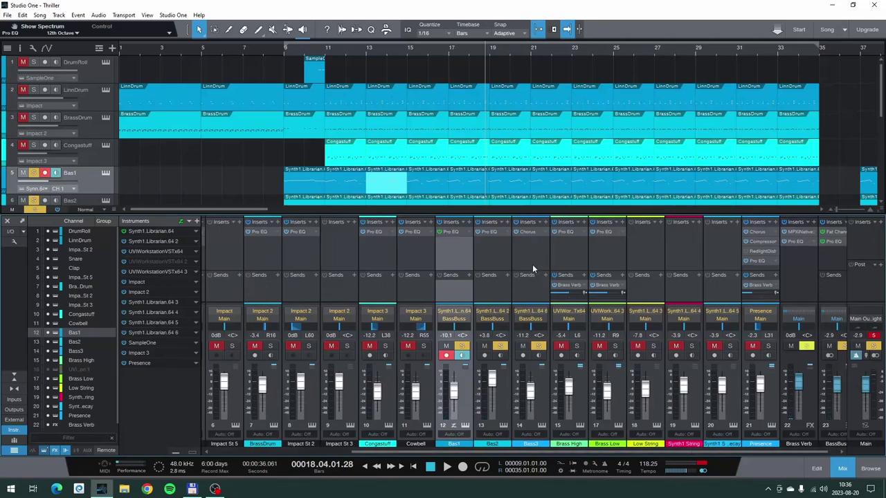
{"action": "left_click", "coordinate": [462, 346]}
{"action": "left_click", "coordinate": [500, 346]}
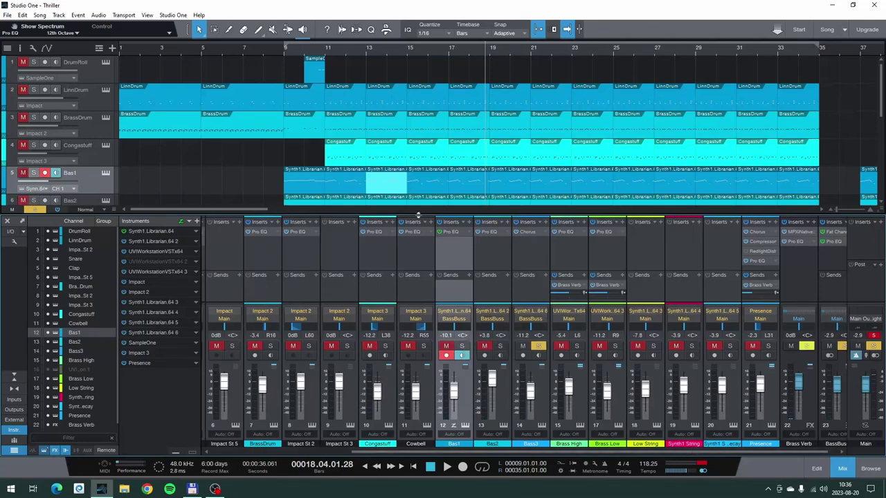
- Select the Bass3 track, examine the patch loaded in its Synth1 Librarian instrument, and close the instrument window
{"action": "scroll", "coordinate": [148, 168], "scroll_direction": "down", "scroll_amount": 3}
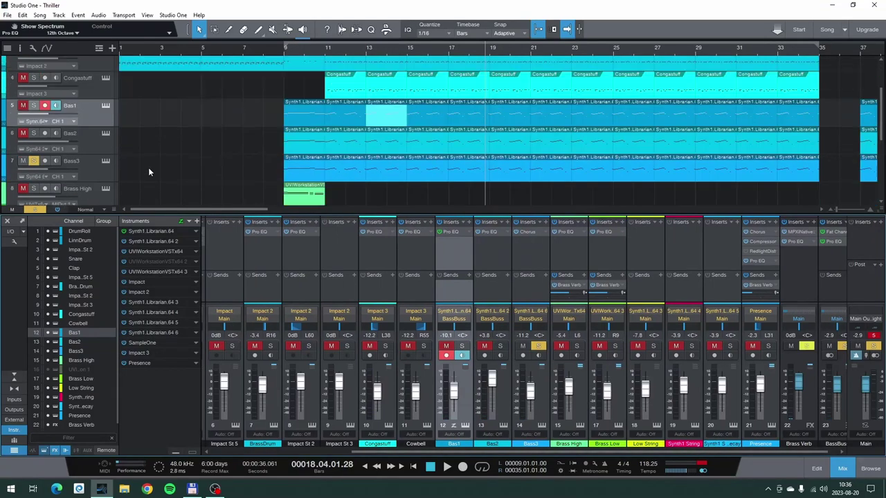
{"action": "left_click", "coordinate": [106, 161]}
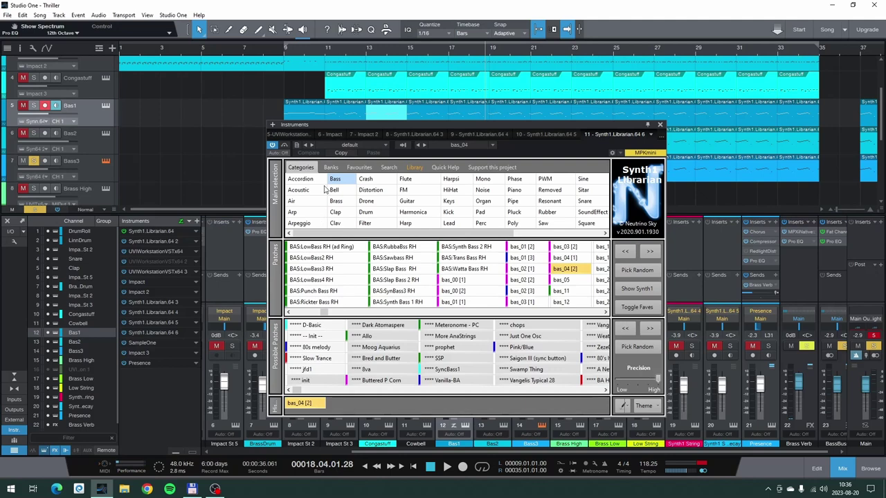
{"action": "left_click", "coordinate": [92, 164]}
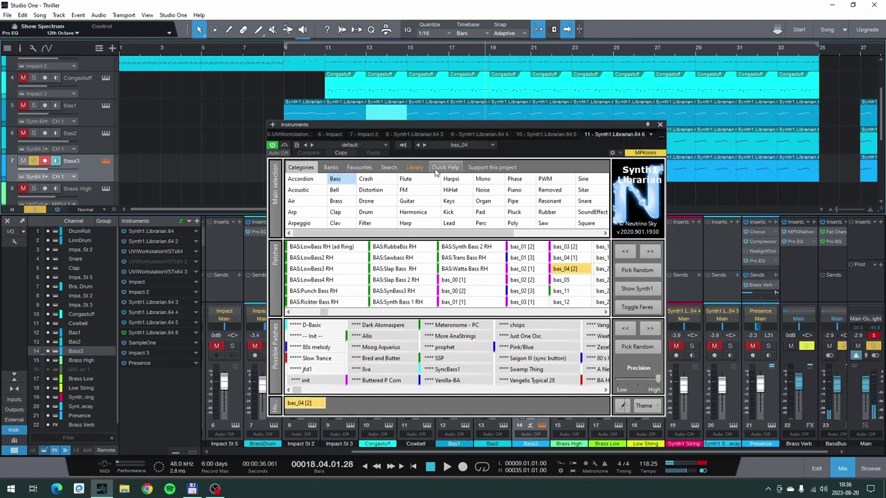
{"action": "left_click_drag", "start_coordinate": [598, 123], "coordinate": [416, 108]}
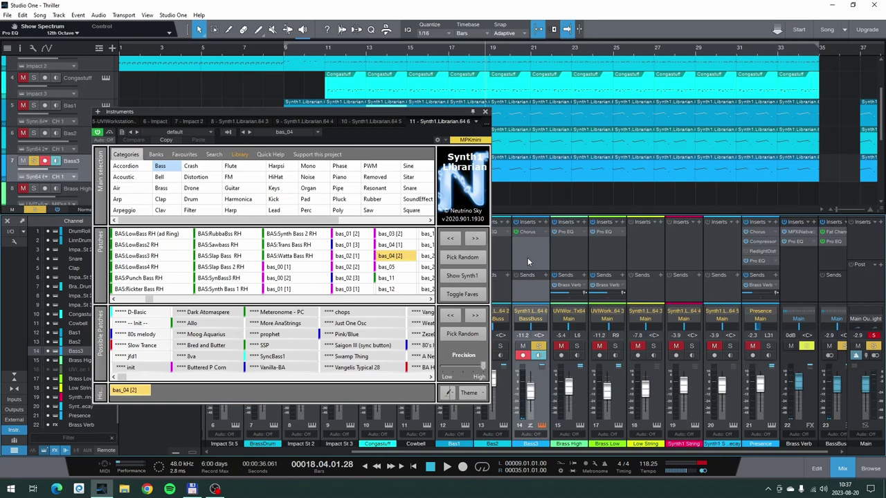
{"action": "left_click", "coordinate": [486, 113]}
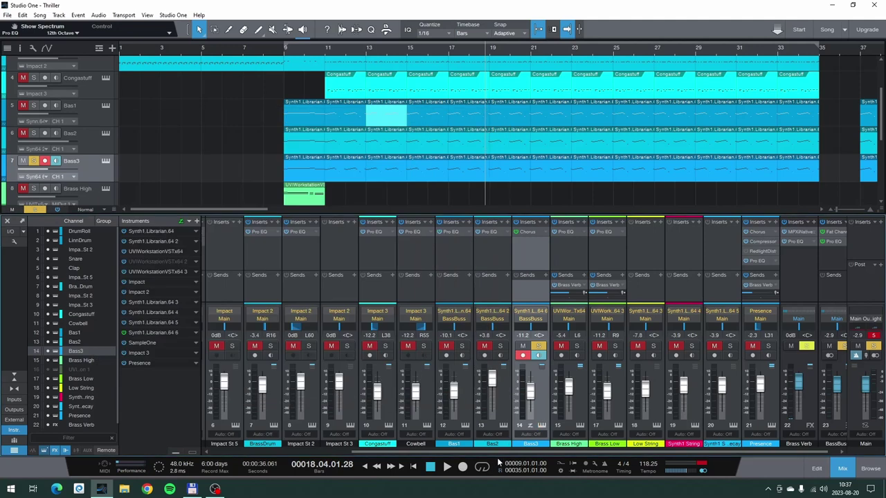
- Solo the Bas2 and Bas1 channels again alongside Bass3
{"action": "left_click", "coordinate": [499, 346]}
{"action": "left_click", "coordinate": [462, 346]}
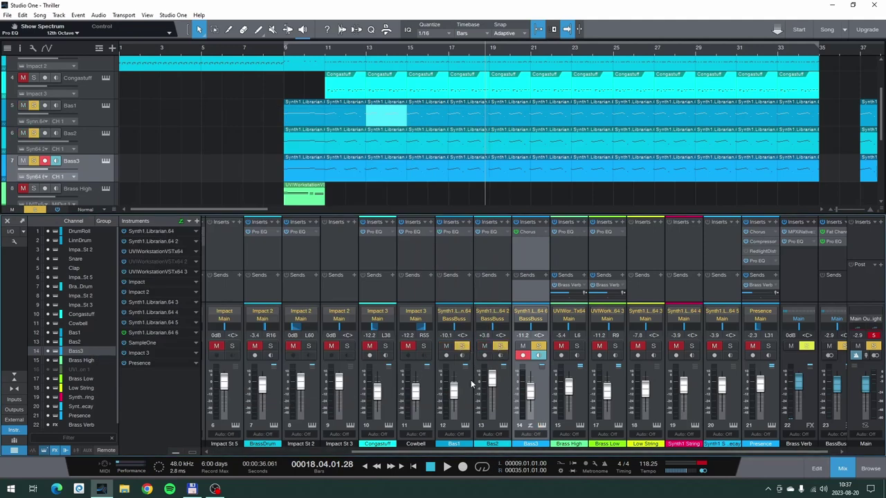
- Examine the compressor, equalizer and limiter settings of the BassBuss channel's Fat Channel insert in the all-sections view, and close it
{"action": "left_click_drag", "start_coordinate": [484, 452], "coordinate": [669, 447]}
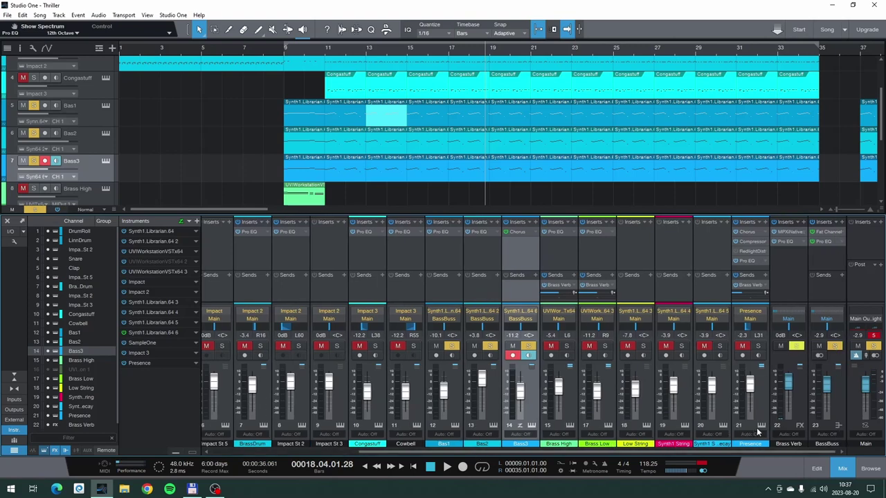
{"action": "double_click", "coordinate": [827, 233]}
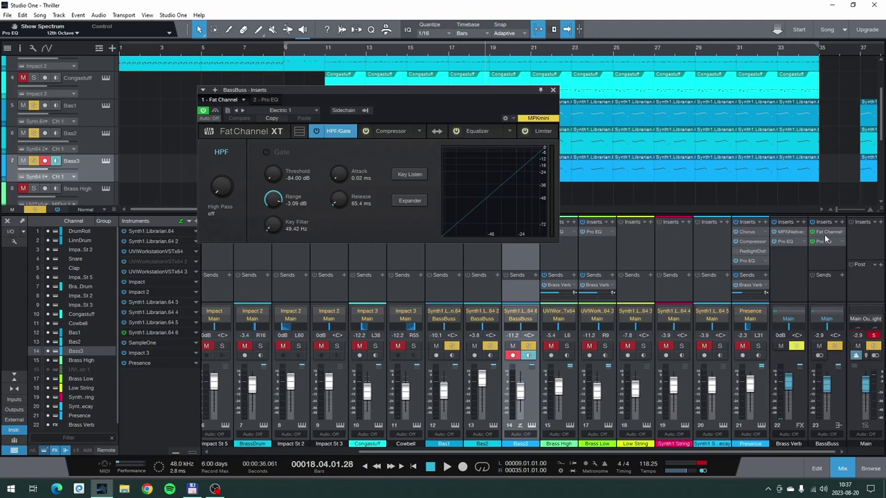
{"action": "left_click", "coordinate": [477, 131]}
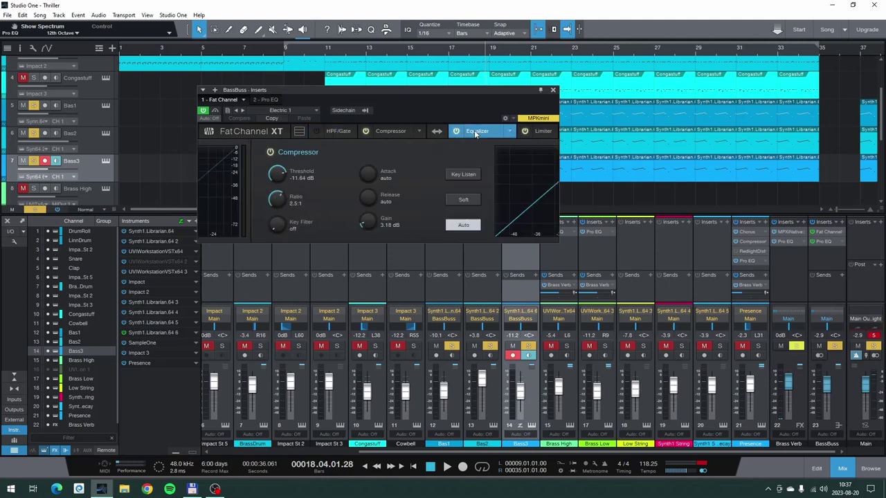
{"action": "left_click", "coordinate": [299, 132]}
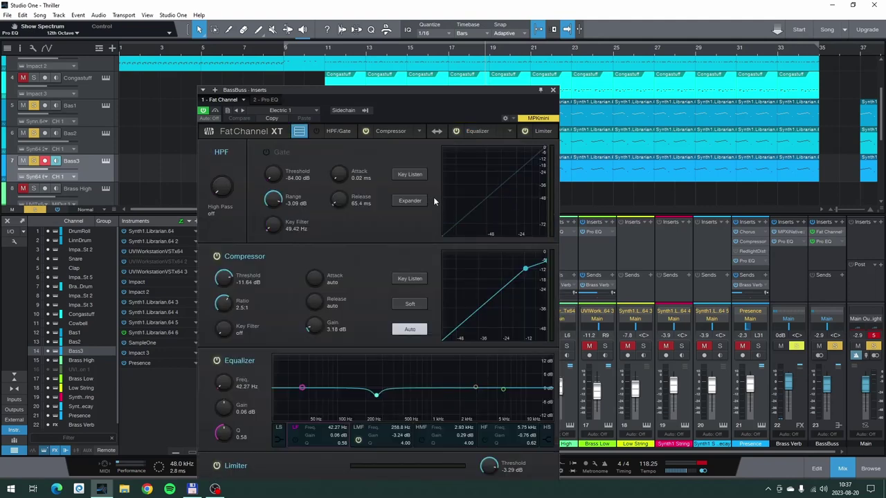
{"action": "left_click_drag", "start_coordinate": [520, 90], "coordinate": [520, 51]}
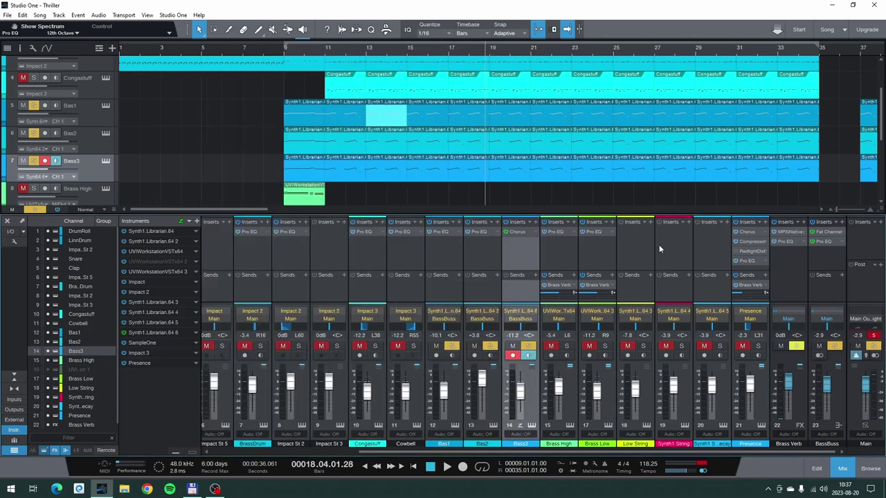
{"action": "left_click", "coordinate": [559, 50]}
- Listen to the three soloed bass tracks playing together through the bass bus
{"action": "key", "text": "space"}
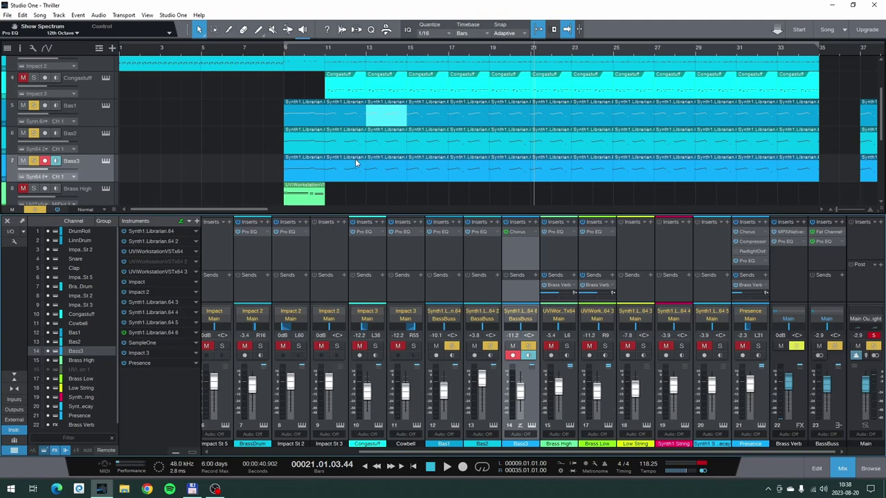
{"action": "scroll", "coordinate": [360, 163], "scroll_direction": "up", "scroll_amount": 1}
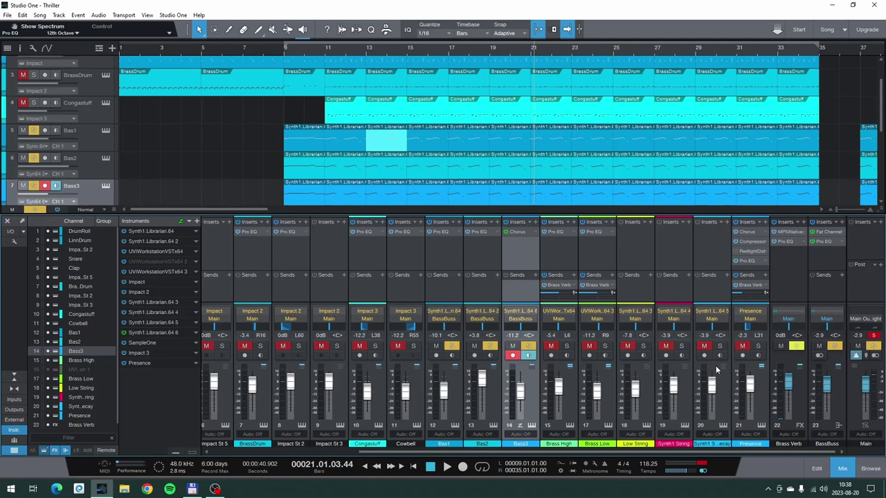
- Hide the mixer and unsolo the Bass3, Bas2 and Bas1 tracks
{"action": "left_click", "coordinate": [842, 468]}
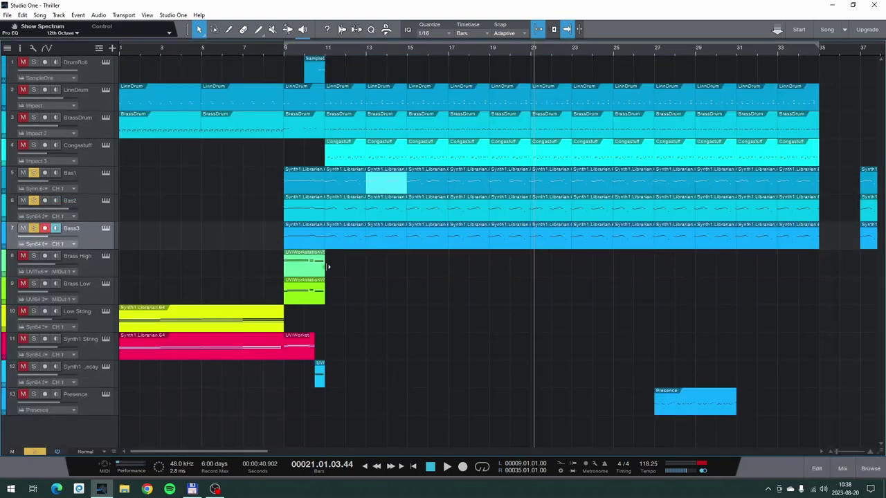
{"action": "left_click", "coordinate": [34, 229]}
{"action": "left_click", "coordinate": [33, 201]}
{"action": "left_click", "coordinate": [33, 173]}
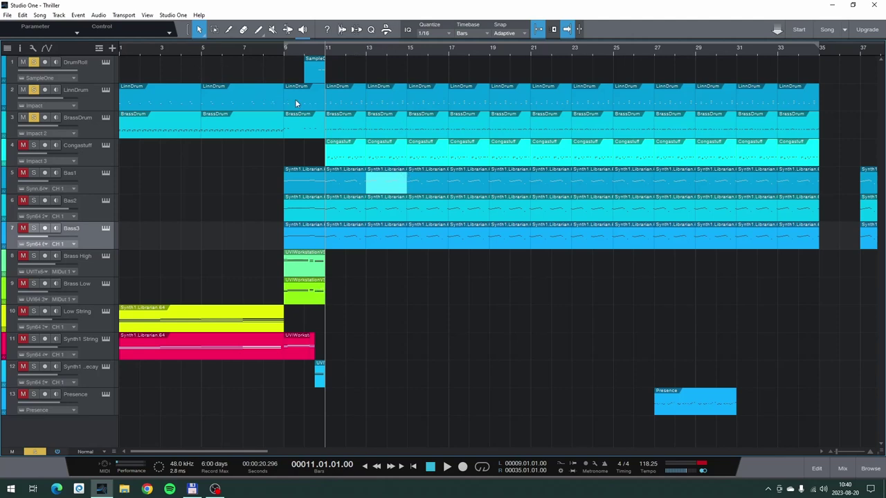
- Open the LinnDrum track's Impact XT instrument and audition its bass drum pad on C1 and snare pads on E1 and F1
{"action": "left_click", "coordinate": [106, 90]}
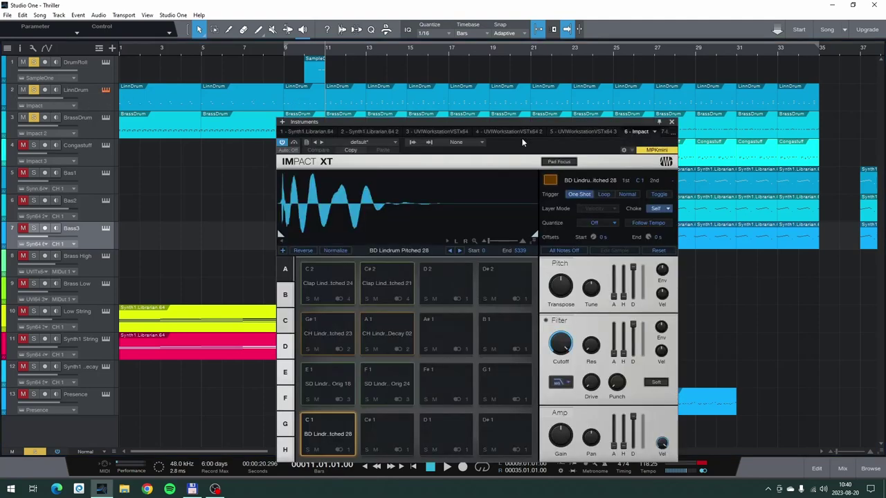
{"action": "left_click_drag", "start_coordinate": [529, 122], "coordinate": [488, 76]}
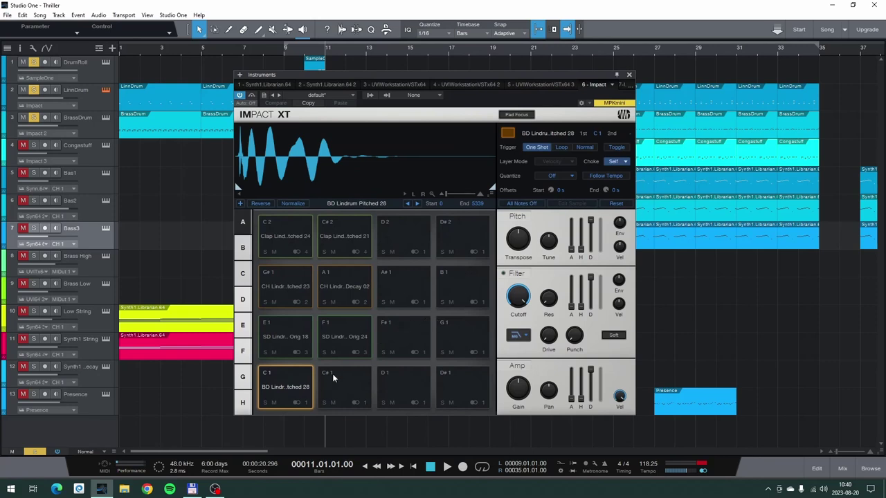
{"action": "left_click", "coordinate": [303, 392]}
{"action": "left_click", "coordinate": [282, 394]}
{"action": "left_click", "coordinate": [286, 333]}
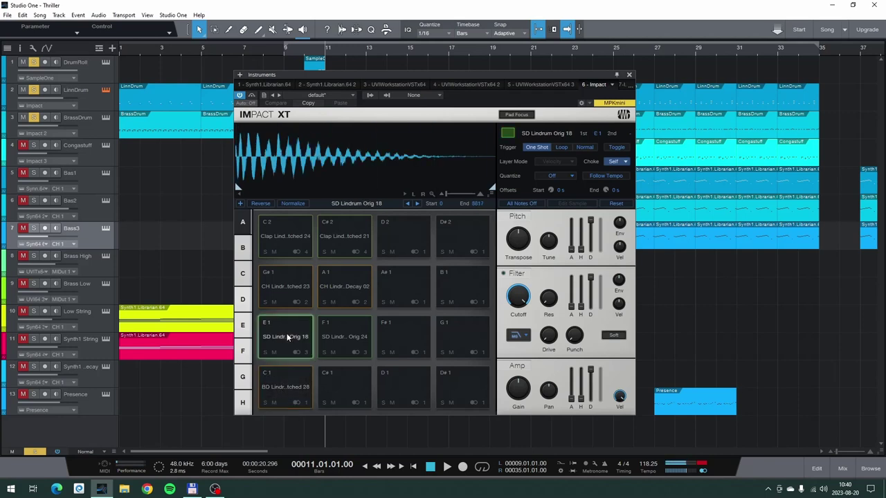
{"action": "left_click", "coordinate": [333, 338]}
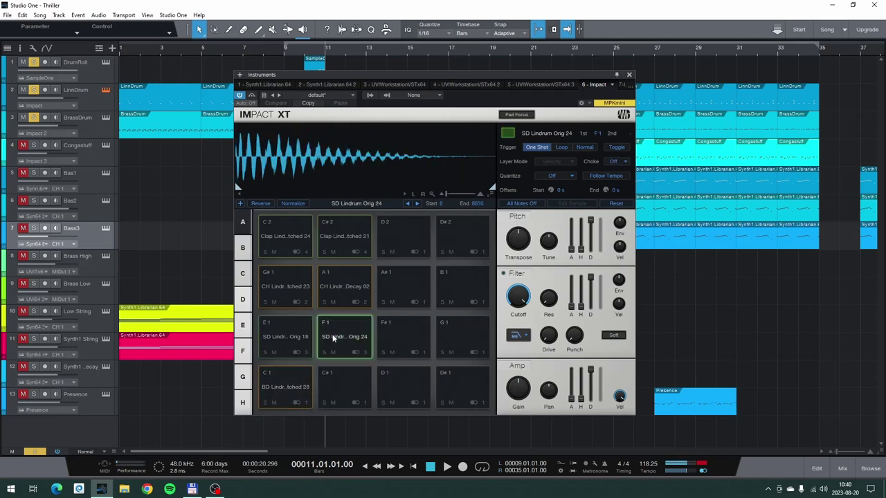
{"action": "left_click", "coordinate": [292, 340]}
- Audition the closed hi-hat pads on G#1 and A1 and the clap pads on C2 and C#2, and close the instrument window
{"action": "left_click", "coordinate": [287, 286]}
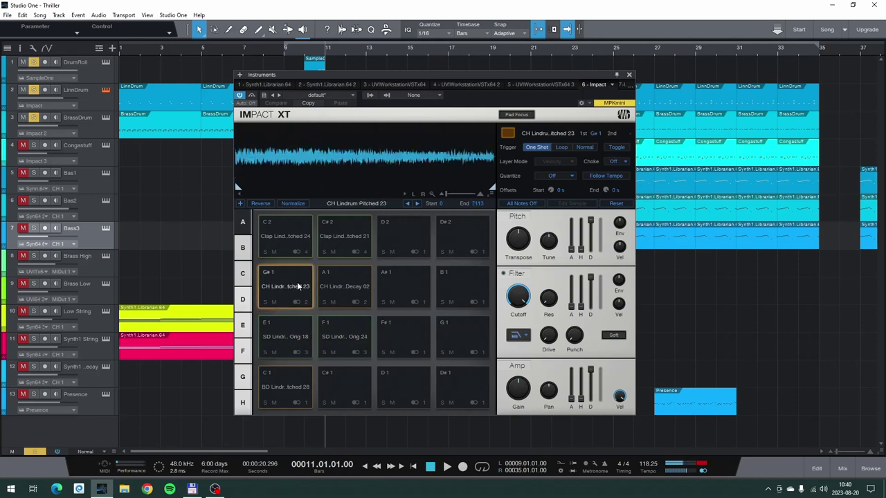
{"action": "left_click", "coordinate": [328, 291]}
{"action": "left_click", "coordinate": [296, 243]}
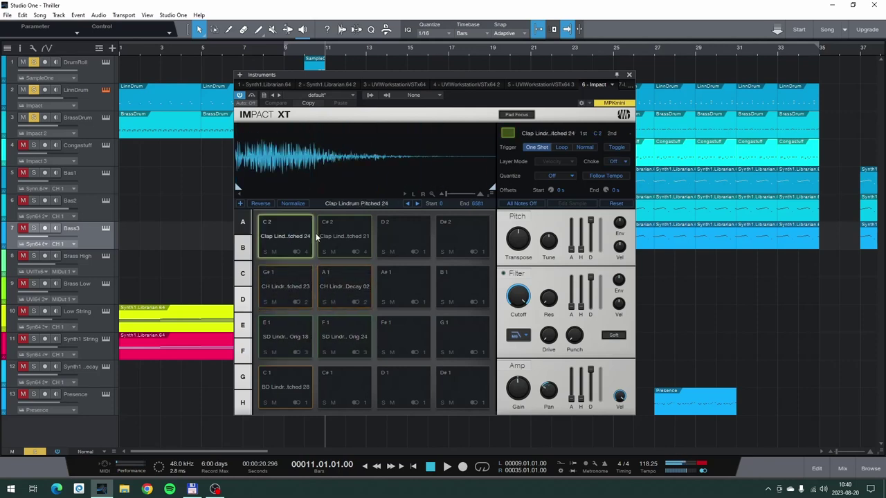
{"action": "left_click", "coordinate": [335, 239]}
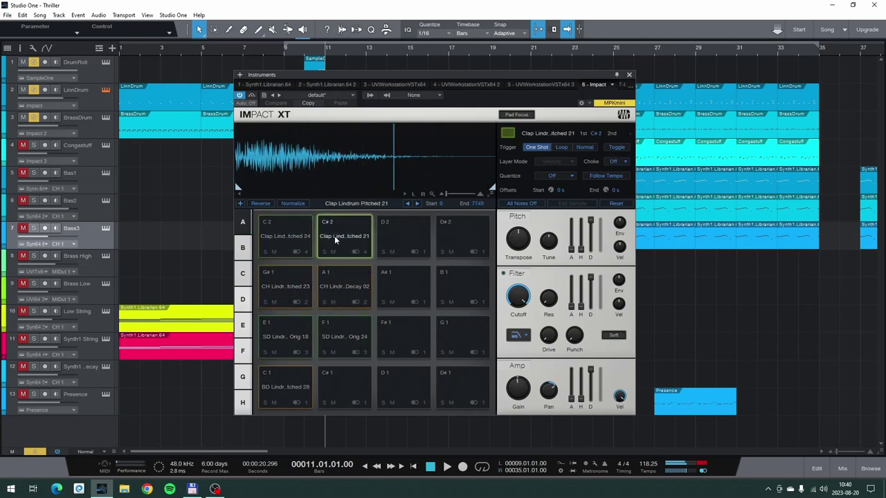
{"action": "left_click", "coordinate": [629, 74]}
- Play the soloed drum tracks with the mixer shown, and add the Congastuff track to the solo
{"action": "key", "text": "space"}
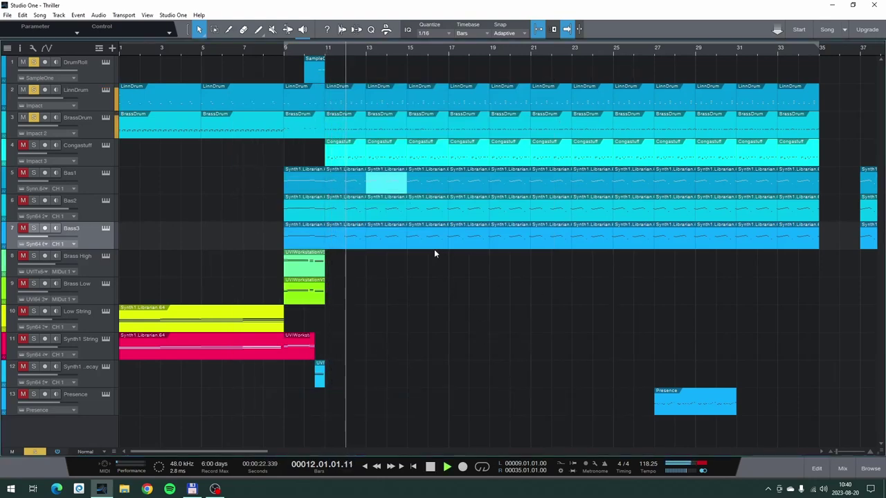
{"action": "left_click", "coordinate": [106, 90]}
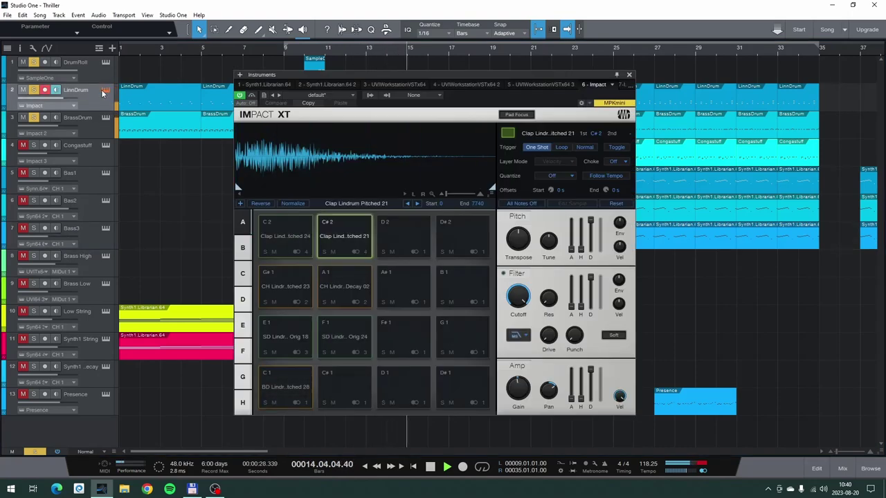
{"action": "left_click", "coordinate": [629, 74]}
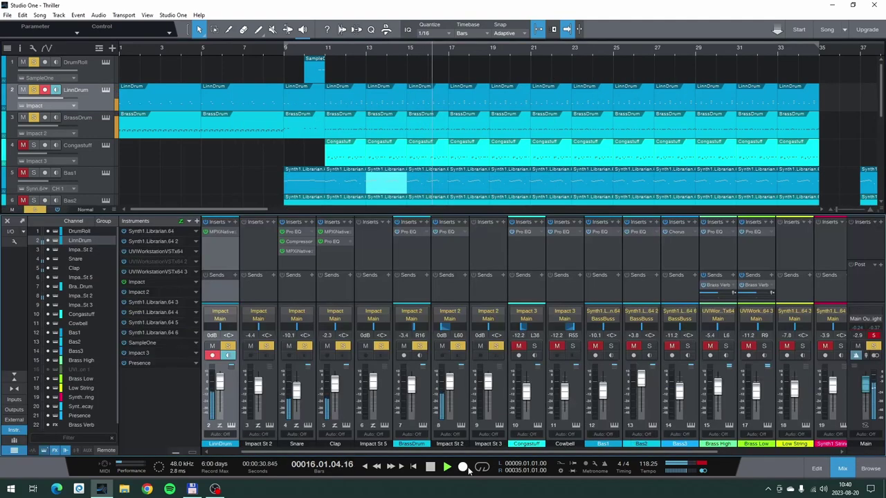
{"action": "left_click", "coordinate": [843, 469]}
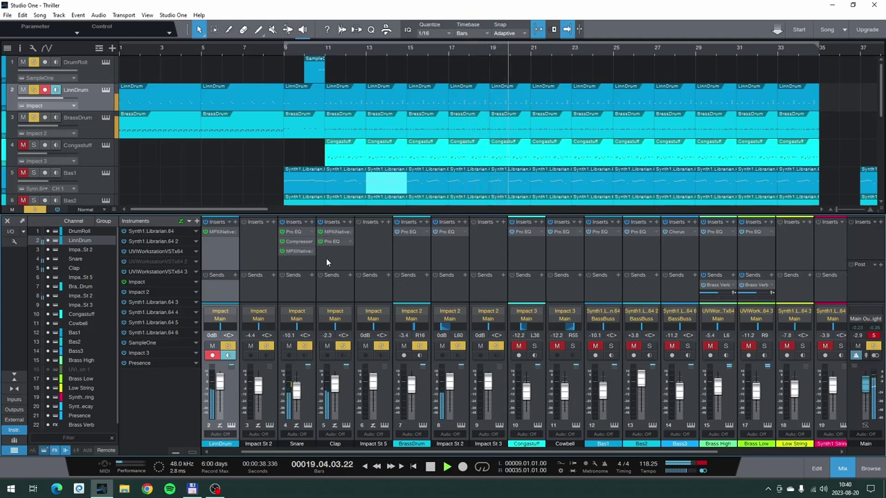
{"action": "left_click", "coordinate": [23, 145]}
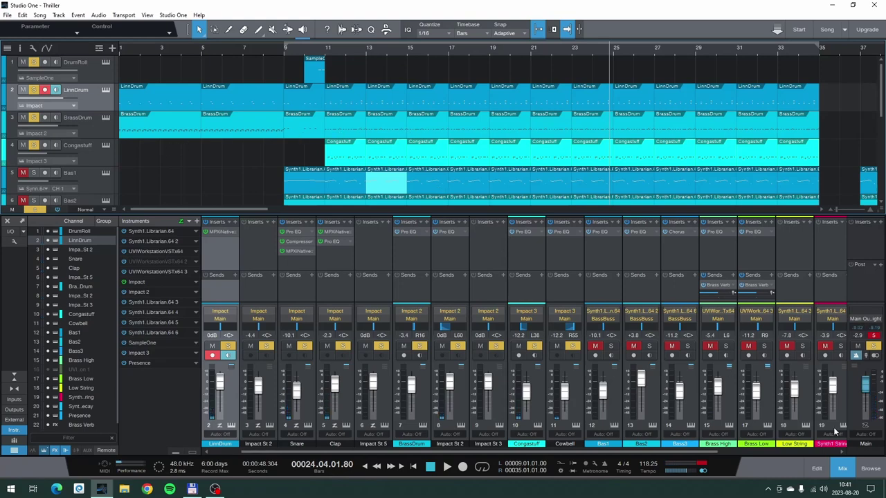
- Show the file browser and expand the Samples folder on drive C and its Samples from Mars subfolder
{"action": "left_click", "coordinate": [870, 471]}
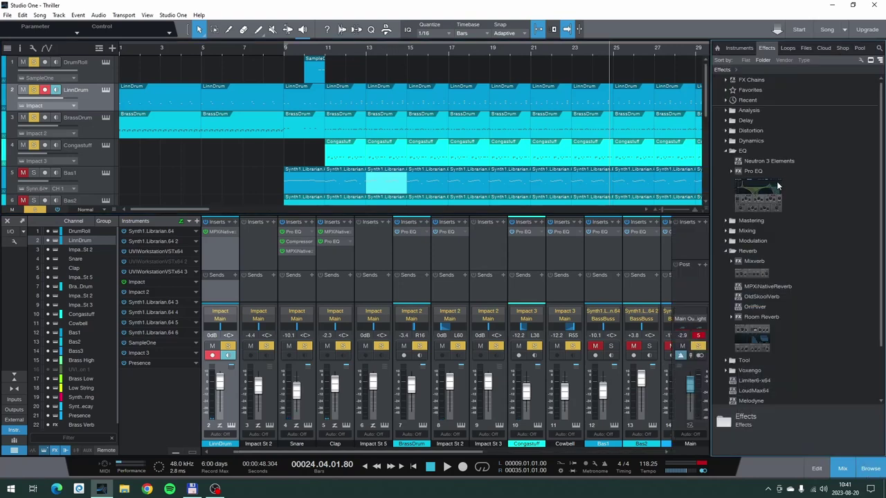
{"action": "left_click", "coordinate": [806, 48]}
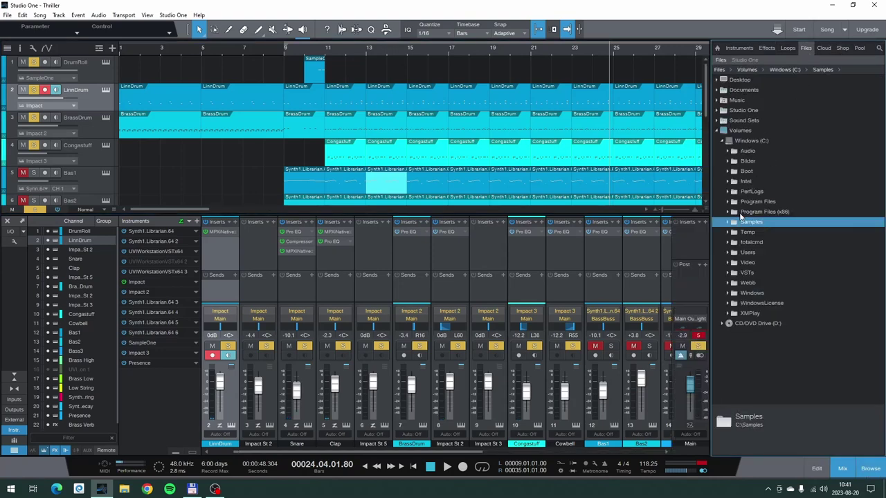
{"action": "left_click", "coordinate": [731, 225]}
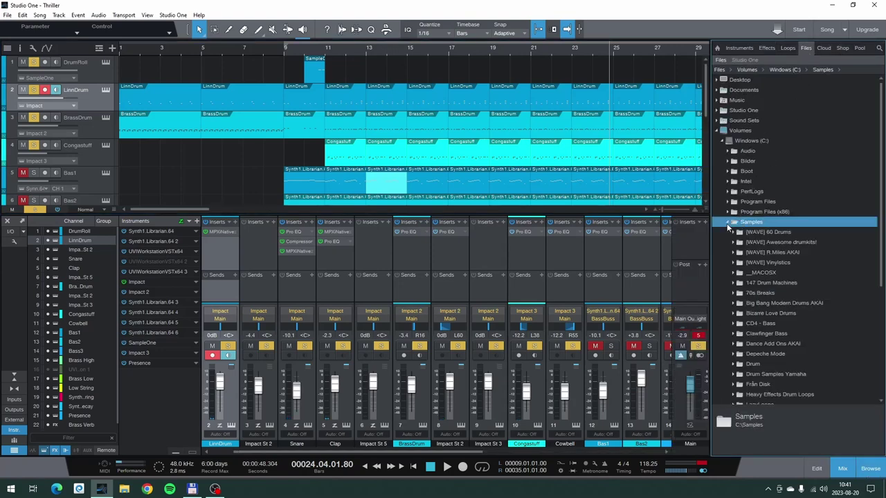
{"action": "scroll", "coordinate": [753, 265], "scroll_direction": "down", "scroll_amount": 2}
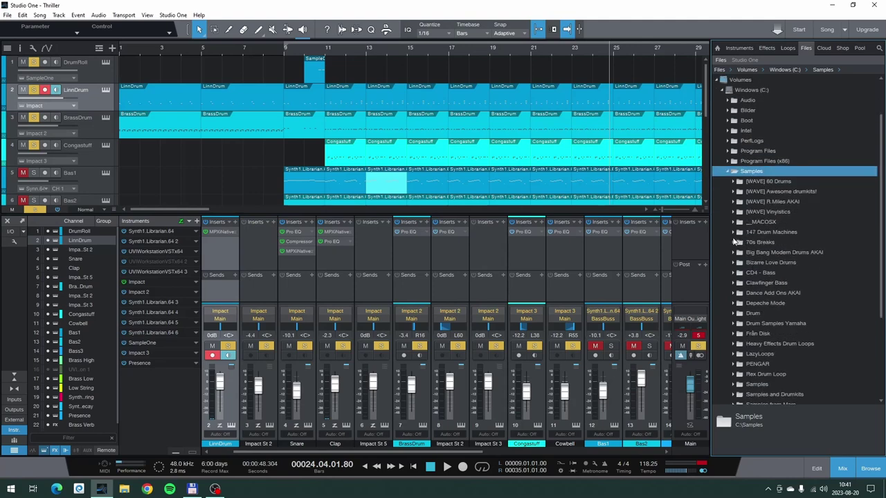
{"action": "scroll", "coordinate": [755, 243], "scroll_direction": "down", "scroll_amount": 3}
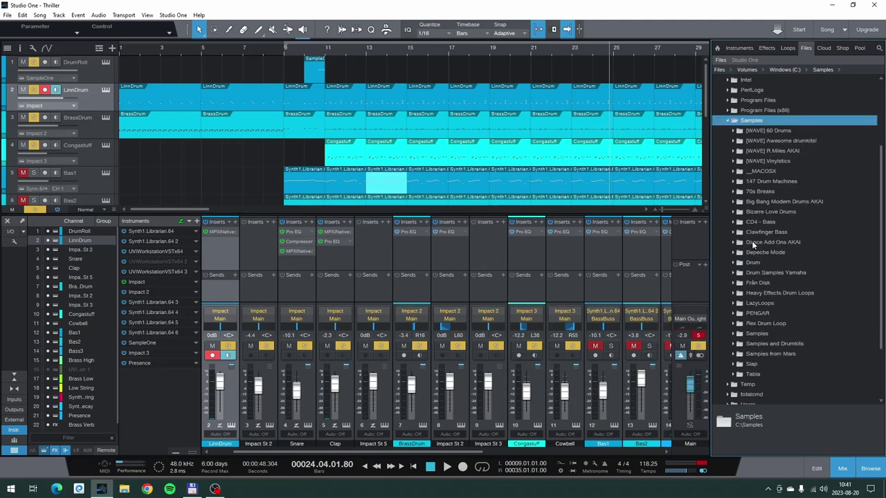
{"action": "double_click", "coordinate": [771, 354]}
- Find the Lindrum From Mars folder in the sample library and expand its WAV subfolder
{"action": "scroll", "coordinate": [795, 363], "scroll_direction": "down", "scroll_amount": 5}
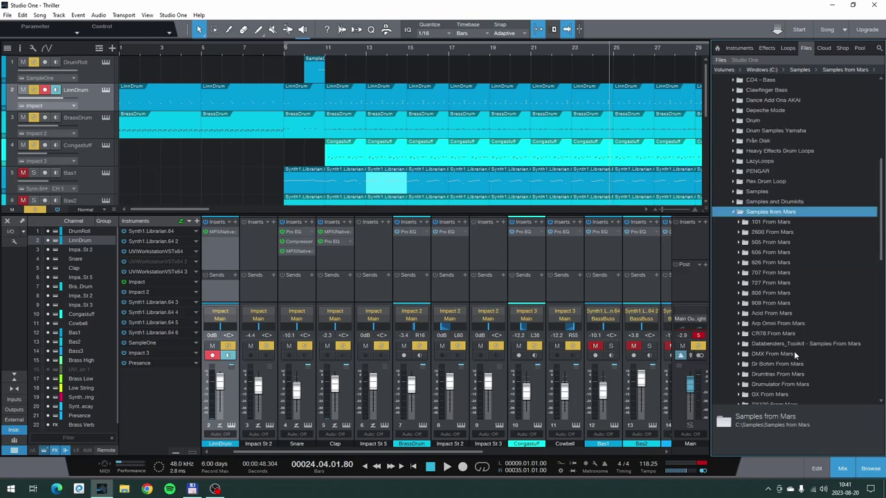
{"action": "scroll", "coordinate": [801, 299], "scroll_direction": "down", "scroll_amount": 4}
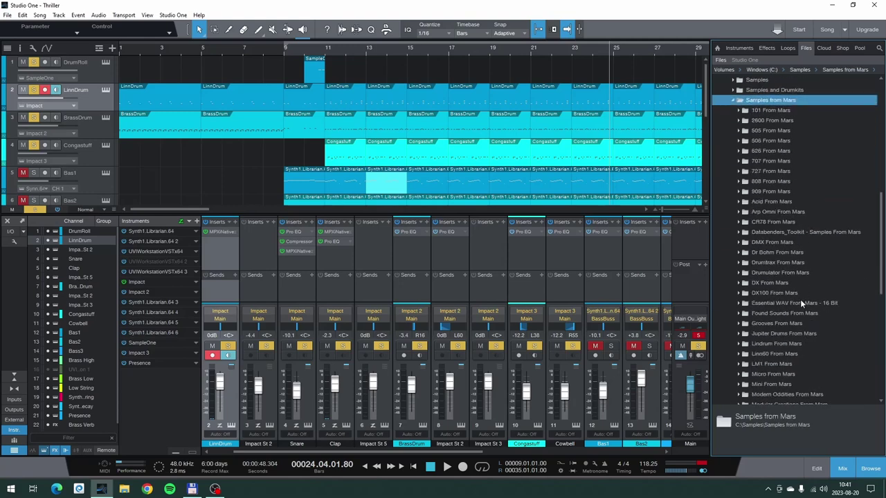
{"action": "scroll", "coordinate": [801, 302], "scroll_direction": "down", "scroll_amount": 1}
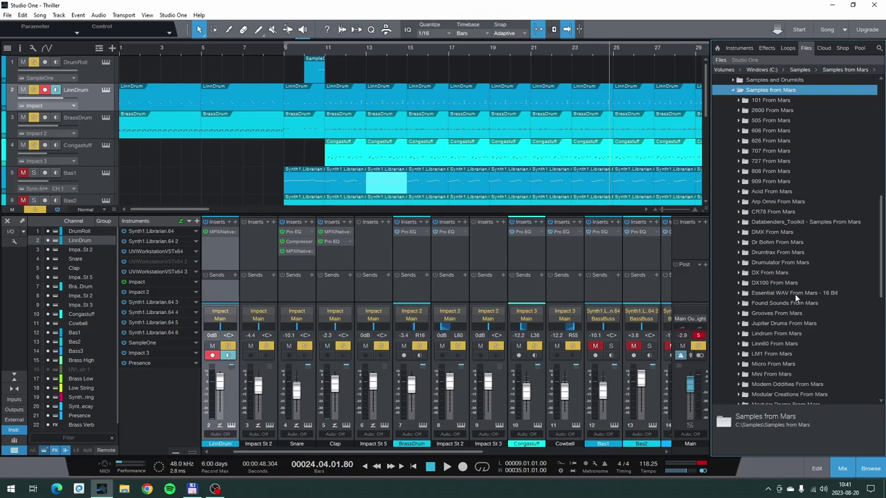
{"action": "scroll", "coordinate": [767, 256], "scroll_direction": "down", "scroll_amount": 2}
{"action": "scroll", "coordinate": [767, 256], "scroll_direction": "up", "scroll_amount": 2}
{"action": "scroll", "coordinate": [766, 256], "scroll_direction": "up", "scroll_amount": 1}
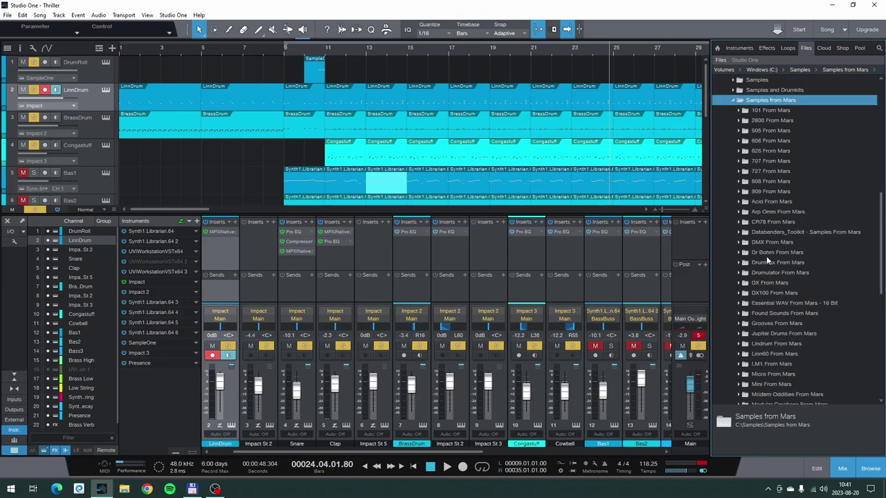
{"action": "scroll", "coordinate": [767, 254], "scroll_direction": "down", "scroll_amount": 2}
{"action": "scroll", "coordinate": [767, 254], "scroll_direction": "down", "scroll_amount": 4}
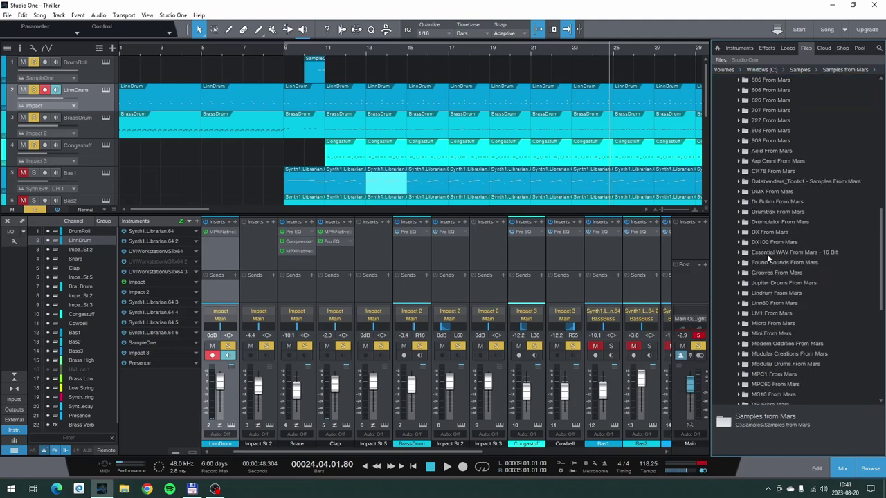
{"action": "double_click", "coordinate": [772, 283]}
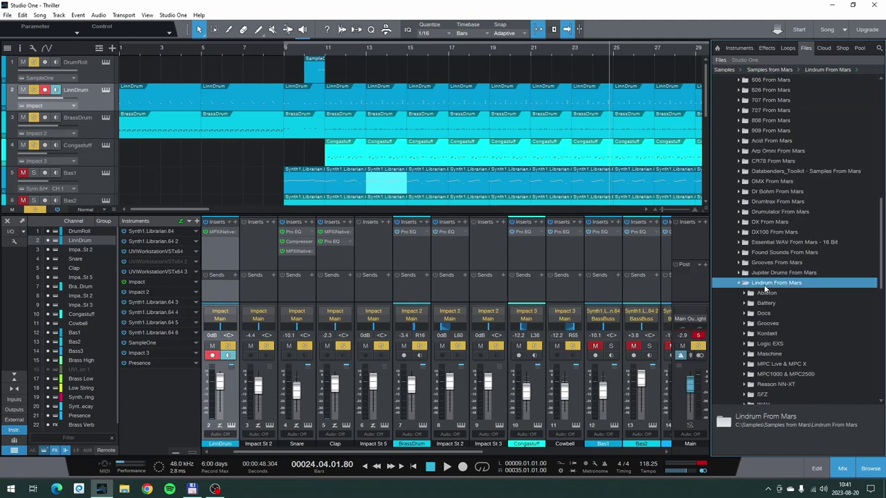
{"action": "scroll", "coordinate": [768, 288], "scroll_direction": "down", "scroll_amount": 8}
{"action": "double_click", "coordinate": [764, 323]}
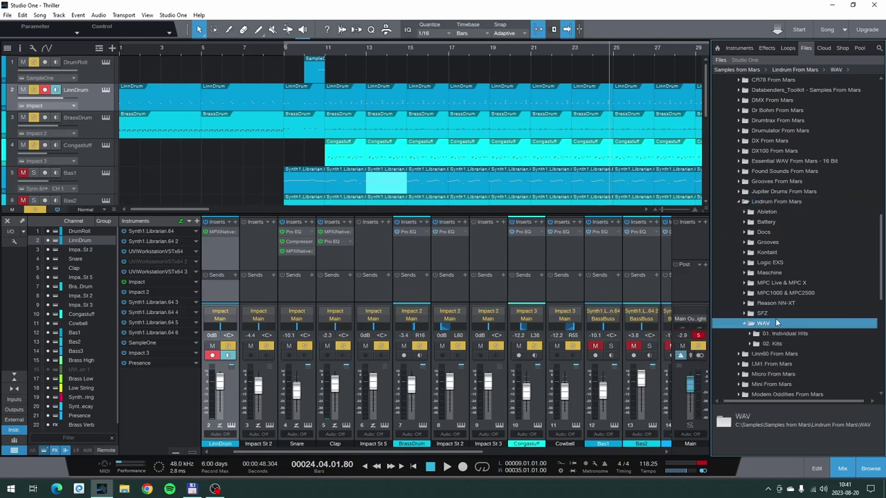
- Look through the 01. Individual Hits folder, collapse it, and expand 01. OG Clean Kit inside 02. Kits
{"action": "scroll", "coordinate": [775, 323], "scroll_direction": "down", "scroll_amount": 5}
{"action": "double_click", "coordinate": [780, 284]}
{"action": "scroll", "coordinate": [781, 288], "scroll_direction": "down", "scroll_amount": 1}
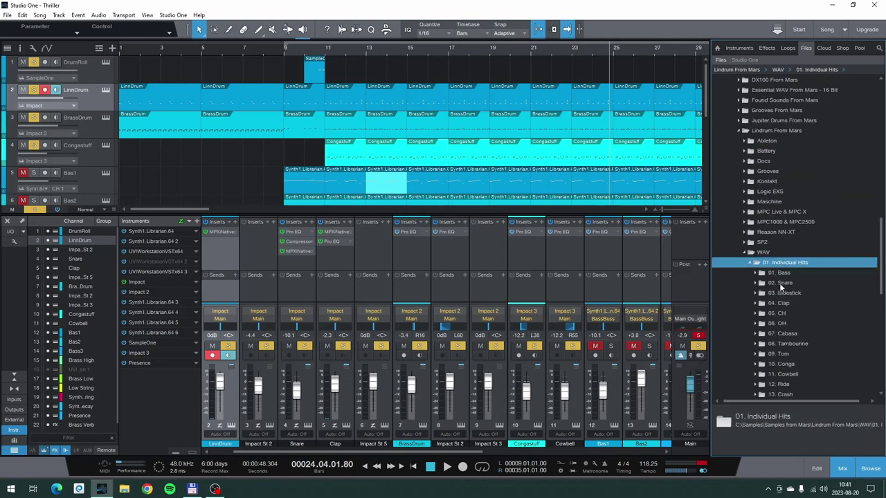
{"action": "double_click", "coordinate": [781, 274]}
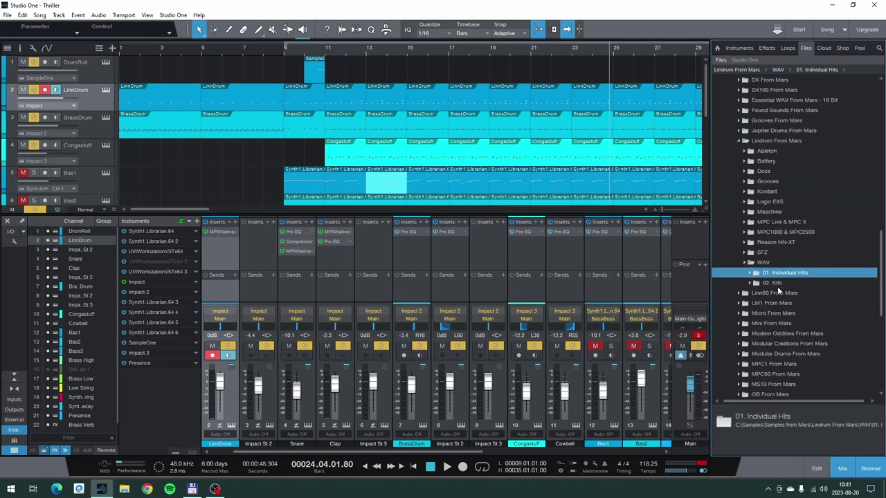
{"action": "double_click", "coordinate": [778, 283]}
{"action": "scroll", "coordinate": [783, 301], "scroll_direction": "down", "scroll_amount": 1}
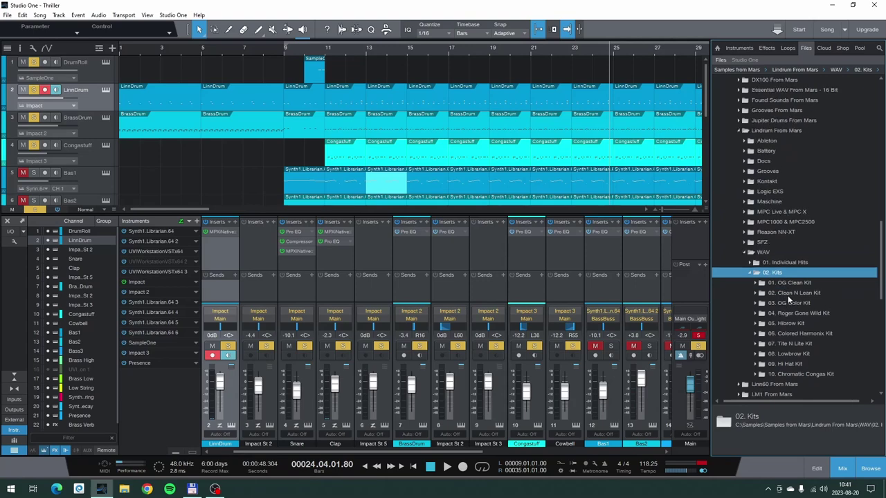
{"action": "double_click", "coordinate": [790, 284]}
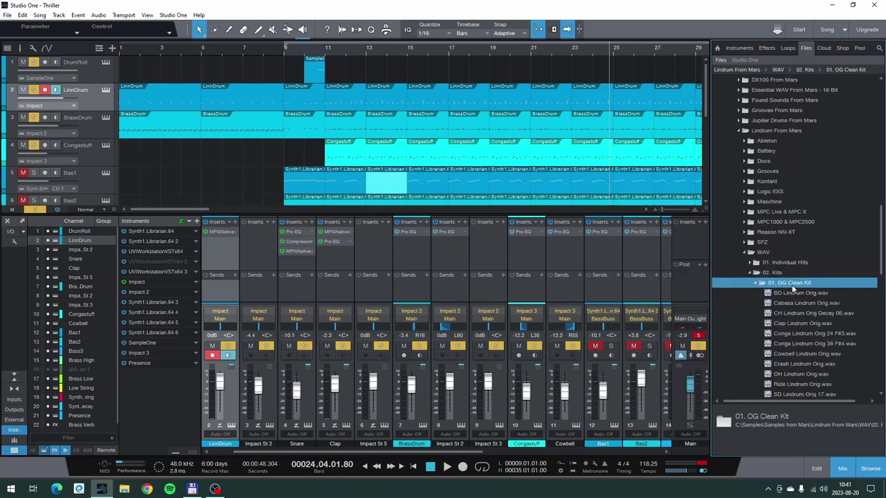
- Audition the OG Clean Kit samples one after another, starting from BD Lindrum Orig.wav, and collapse the kit and 02. Kits folders
{"action": "left_click", "coordinate": [791, 295]}
{"action": "key", "text": "Down"}
{"action": "key", "text": "Down"}
{"action": "key", "text": "Down"}
{"action": "key", "text": "Down"}
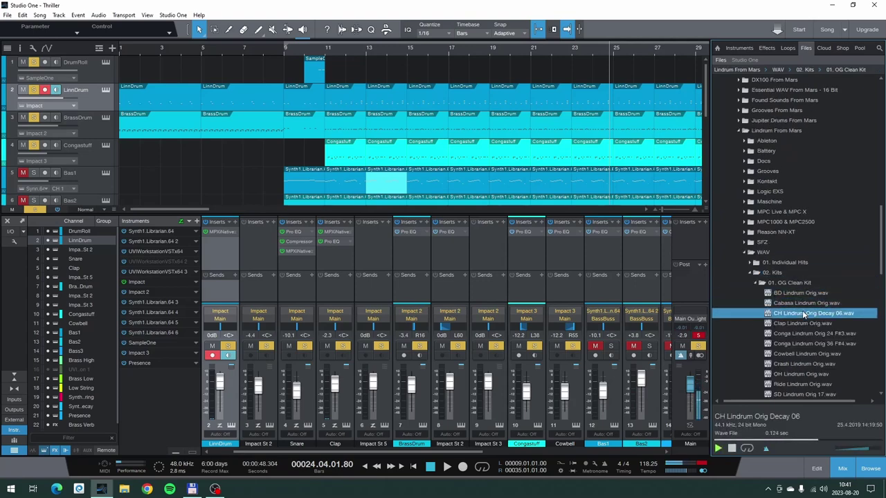
{"action": "key", "text": "Down"}
{"action": "key", "text": "Down"}
{"action": "key", "text": "Down"}
{"action": "key", "text": "Down"}
{"action": "key", "text": "Down"}
{"action": "key", "text": "Down"}
{"action": "key", "text": "Down"}
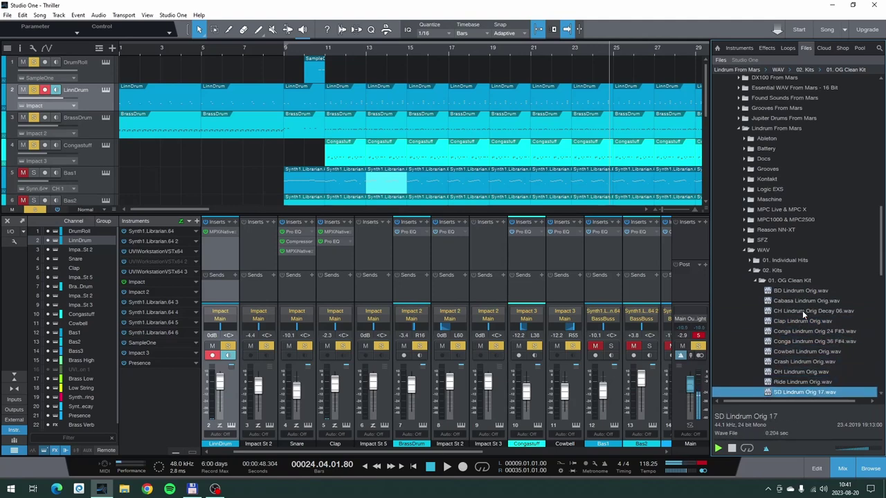
{"action": "key", "text": "Down"}
{"action": "key", "text": "Down"}
{"action": "key", "text": "Up"}
{"action": "key", "text": "Up"}
{"action": "key", "text": "Up"}
{"action": "key", "text": "Up"}
{"action": "key", "text": "Up"}
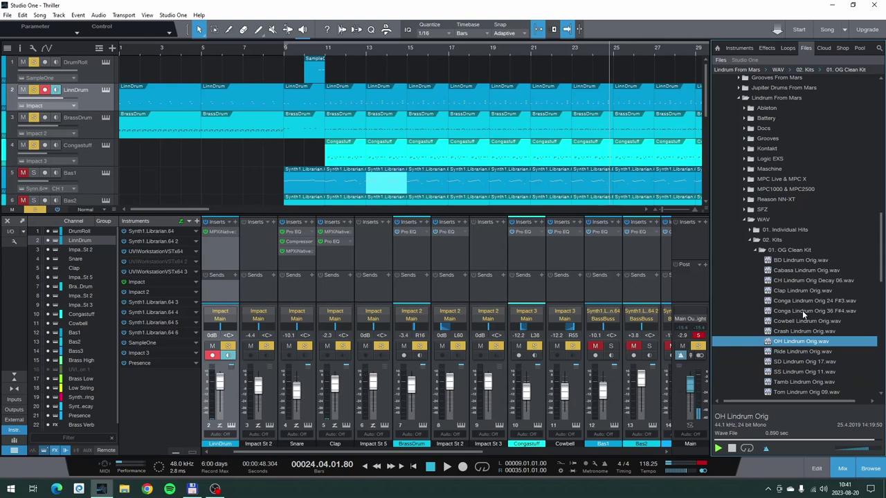
{"action": "left_click", "coordinate": [757, 251]}
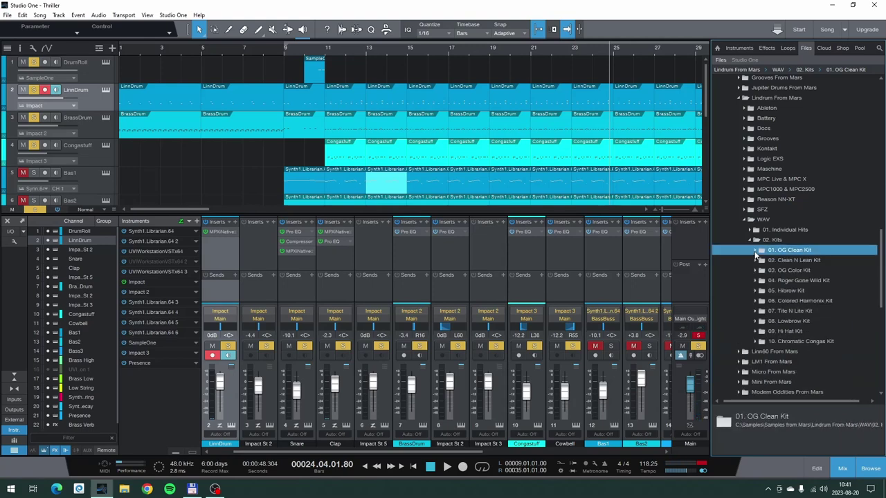
{"action": "left_click", "coordinate": [744, 239]}
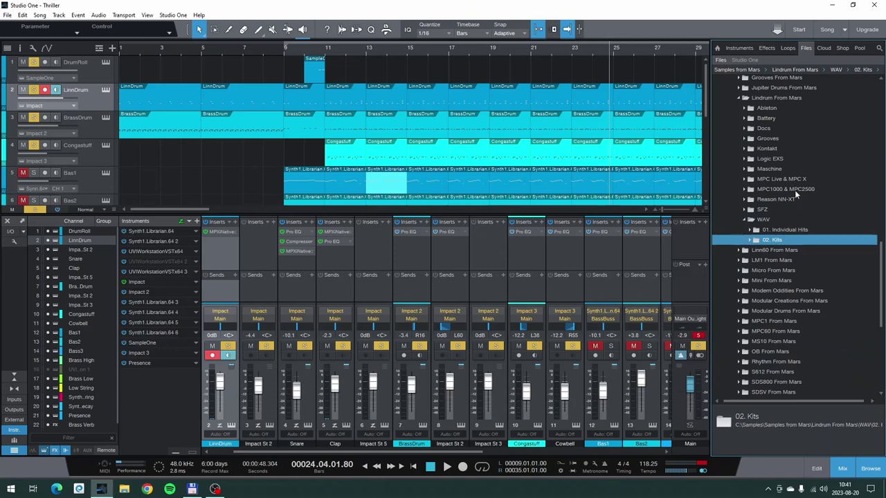
- Collapse the Lindrum From Mars folder and its parent Samples from Mars folder in the sample library
{"action": "left_click", "coordinate": [739, 99]}
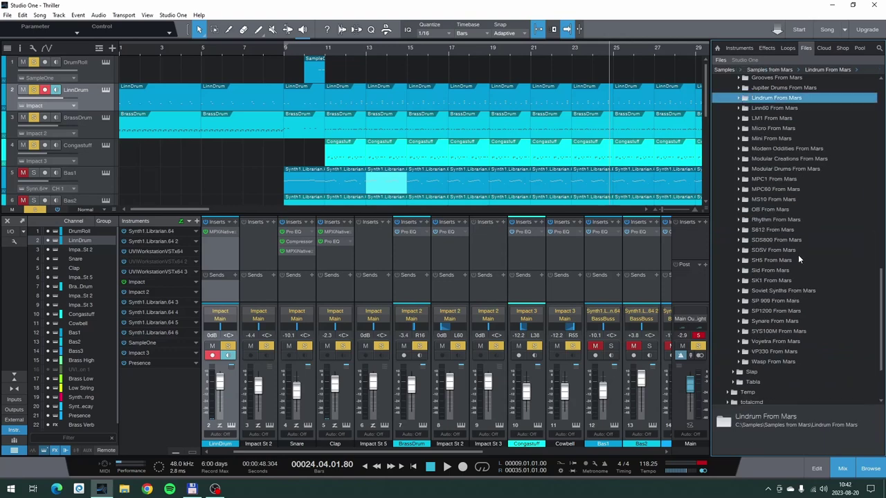
{"action": "scroll", "coordinate": [777, 241], "scroll_direction": "up", "scroll_amount": 10}
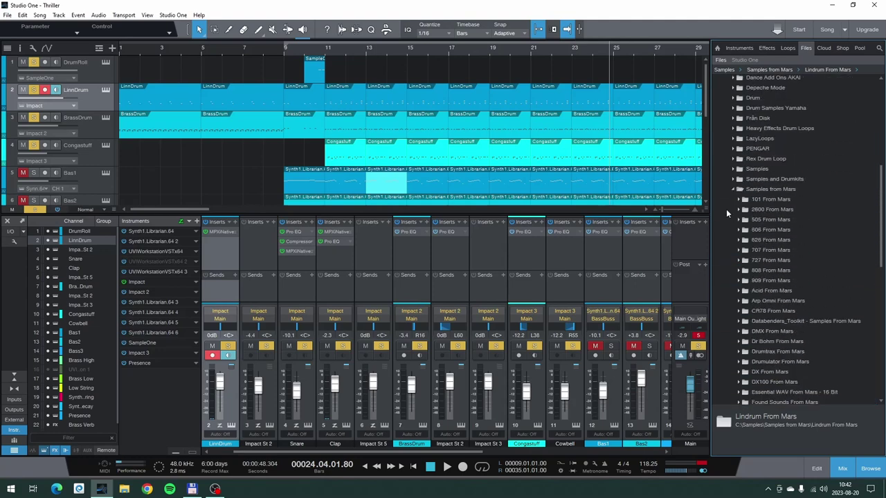
{"action": "left_click", "coordinate": [733, 158]}
{"action": "scroll", "coordinate": [760, 192], "scroll_direction": "up", "scroll_amount": 4}
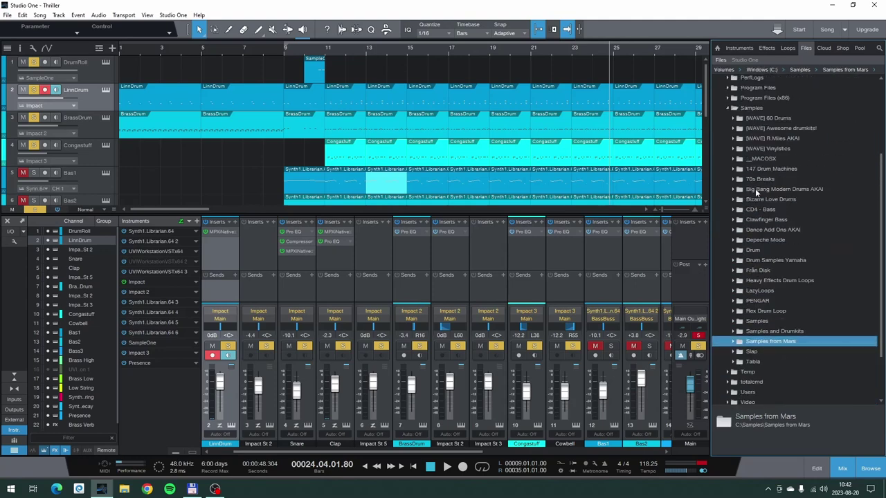
- Expand the 147 Drum Machines folder and find and expand its Korg x5 subfolder
{"action": "double_click", "coordinate": [749, 171]}
{"action": "scroll", "coordinate": [782, 204], "scroll_direction": "down", "scroll_amount": 10}
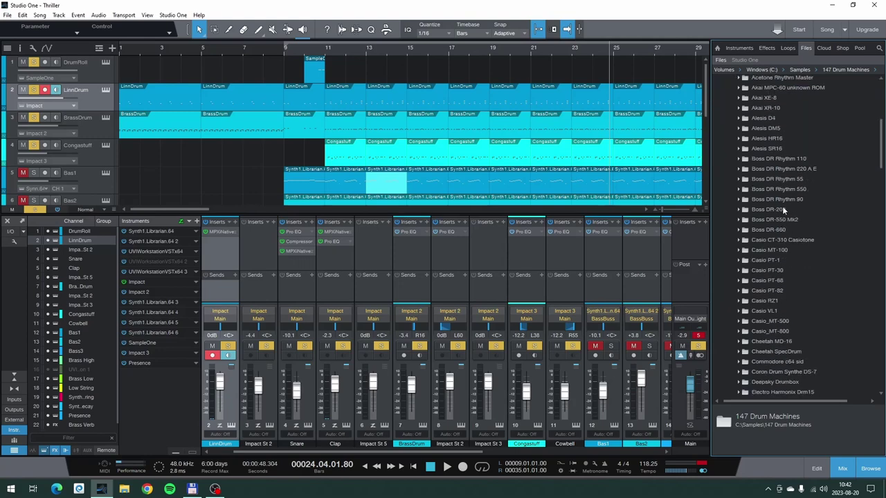
{"action": "scroll", "coordinate": [778, 219], "scroll_direction": "down", "scroll_amount": 6}
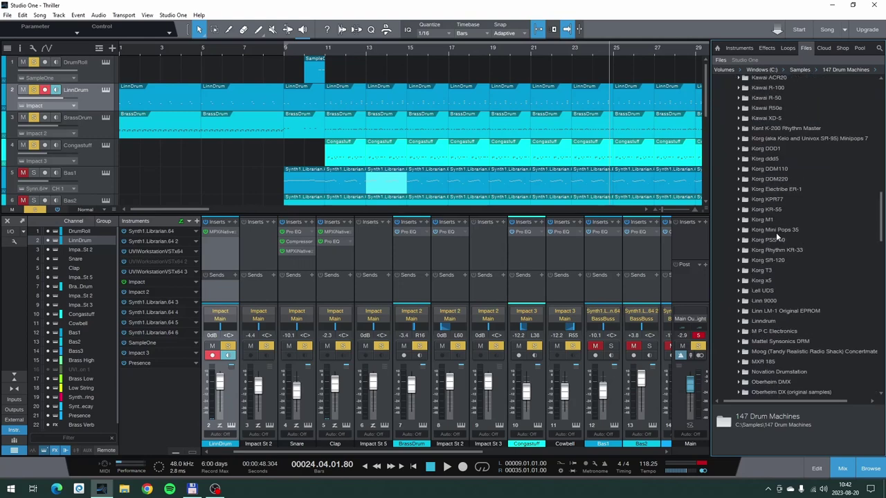
{"action": "scroll", "coordinate": [776, 233], "scroll_direction": "down", "scroll_amount": 2}
{"action": "double_click", "coordinate": [777, 270]}
- Audition the Korg x5 samples one after another, from 000.WAV through 035.WAV
{"action": "key", "text": "Down"}
{"action": "key", "text": "Down"}
{"action": "key", "text": "Down"}
{"action": "key", "text": "Down"}
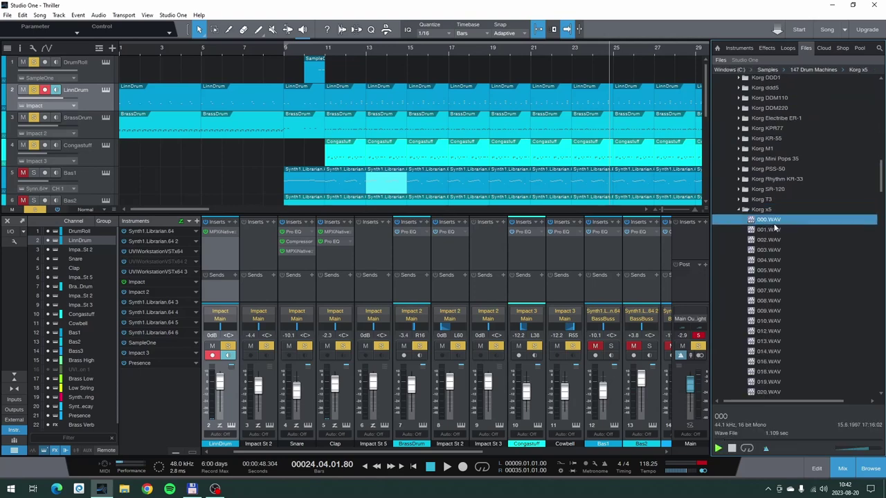
{"action": "key", "text": "Down"}
{"action": "key", "text": "Down"}
{"action": "key", "text": "Down"}
{"action": "key", "text": "Down"}
{"action": "key", "text": "Down"}
{"action": "key", "text": "Down"}
{"action": "key", "text": "Down"}
{"action": "key", "text": "Down"}
{"action": "key", "text": "Down"}
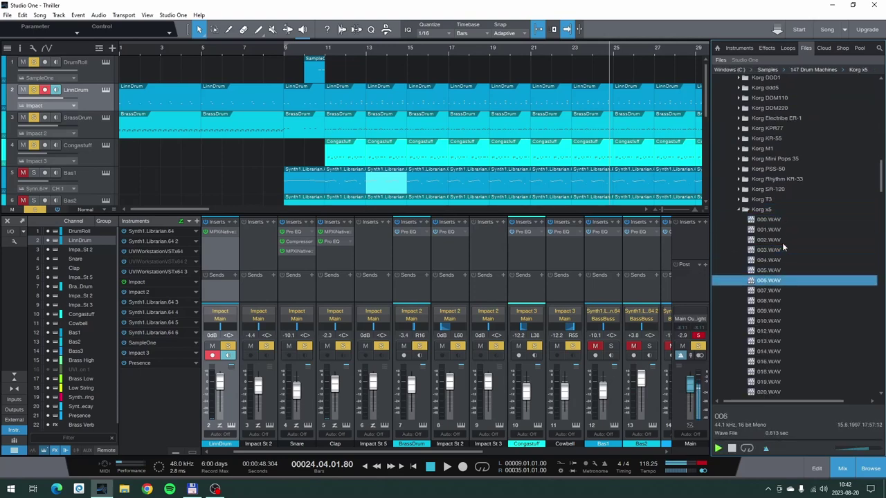
{"action": "key", "text": "Down"}
{"action": "key", "text": "Down"}
{"action": "key", "text": "Down"}
{"action": "key", "text": "Down"}
{"action": "key", "text": "Down"}
{"action": "key", "text": "Down"}
{"action": "key", "text": "Down"}
{"action": "key", "text": "Down"}
{"action": "key", "text": "Down"}
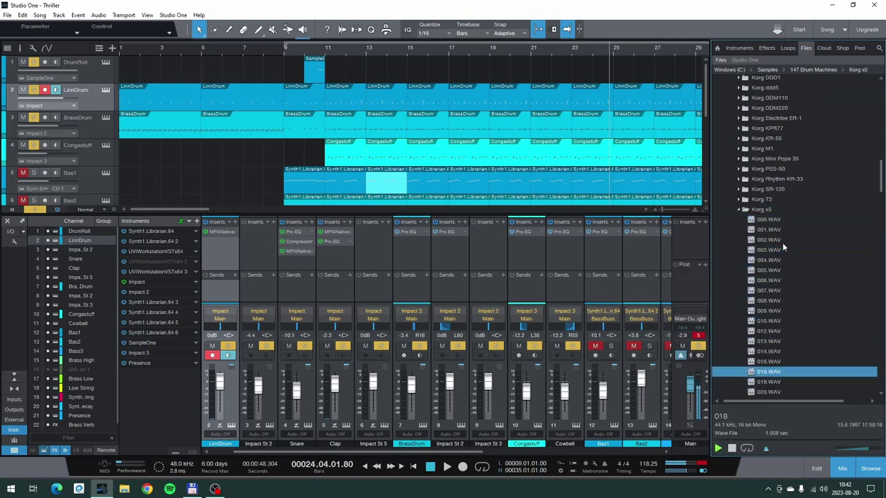
{"action": "key", "text": "Down"}
{"action": "key", "text": "Down"}
{"action": "key", "text": "Down"}
{"action": "key", "text": "Down"}
{"action": "key", "text": "Down"}
{"action": "key", "text": "Down"}
{"action": "key", "text": "Down"}
{"action": "key", "text": "Down"}
{"action": "key", "text": "Down"}
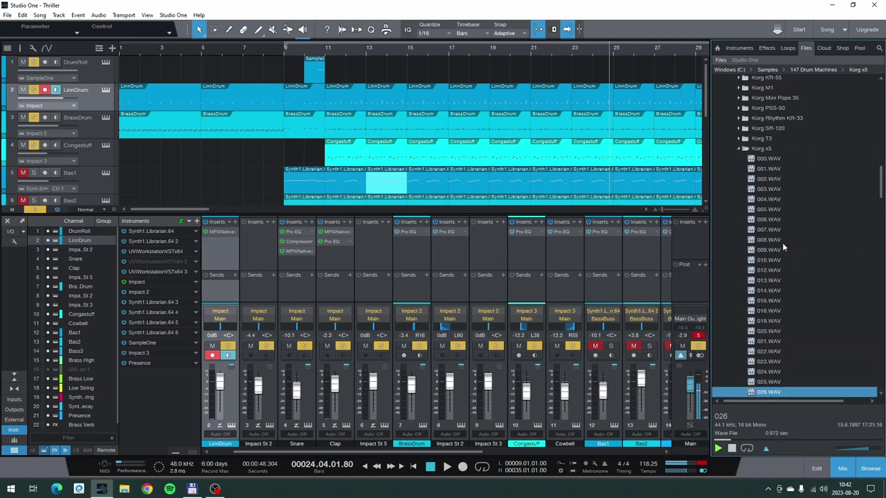
{"action": "key", "text": "Down"}
{"action": "key", "text": "Down"}
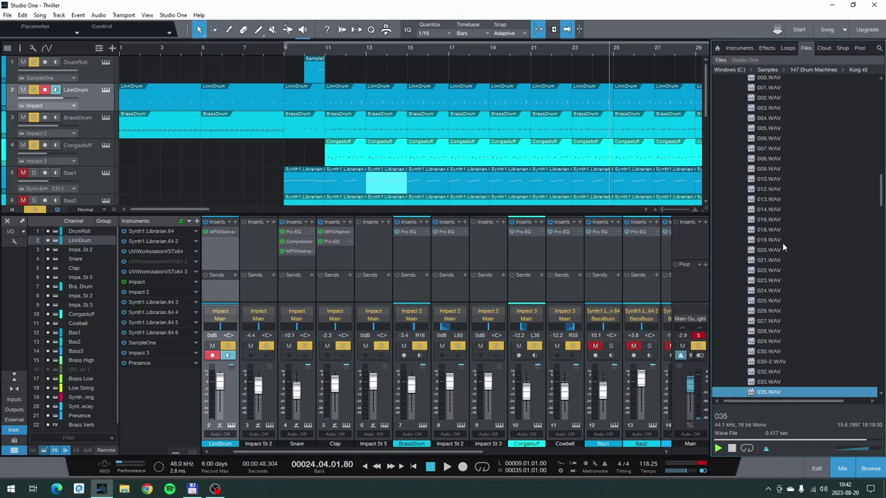
{"action": "scroll", "coordinate": [783, 243], "scroll_direction": "up", "scroll_amount": 3}
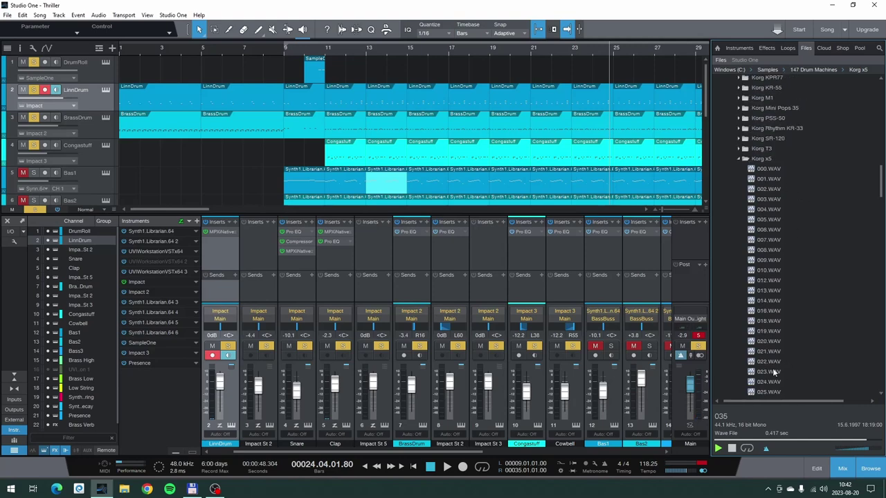
- Hide the file browser and mixer and clear the solos on Congastuff, BrassDrum, LinnDrum and DrumRoll
{"action": "left_click", "coordinate": [870, 470]}
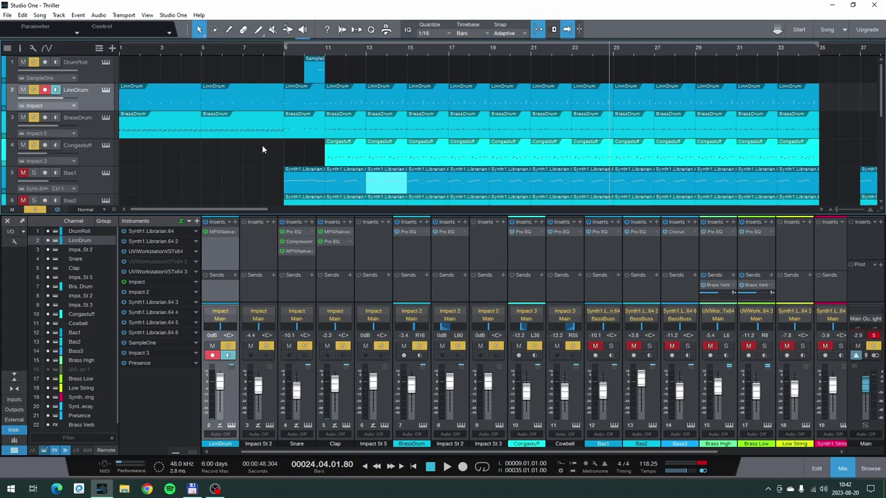
{"action": "left_click", "coordinate": [33, 145]}
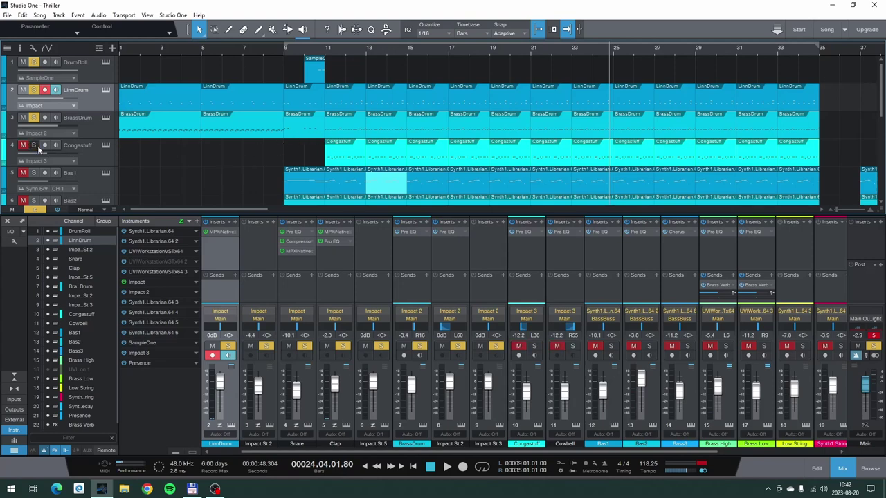
{"action": "left_click", "coordinate": [33, 117]}
{"action": "left_click", "coordinate": [33, 90]}
{"action": "left_click", "coordinate": [33, 63]}
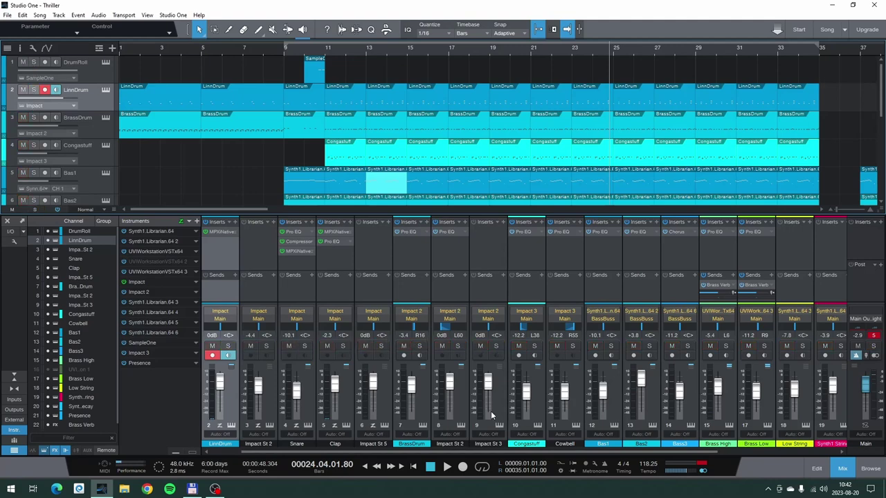
{"action": "left_click", "coordinate": [843, 470]}
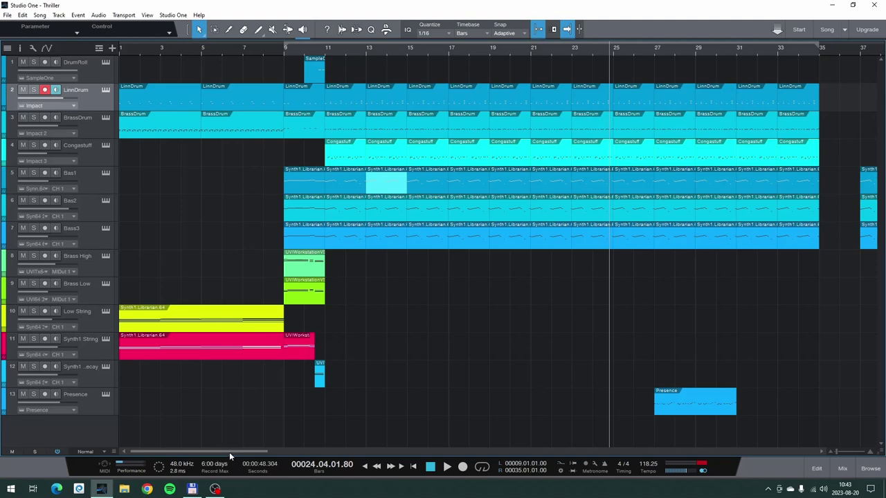
- Set the loop range from bar 37 to bar 41, around the separate bass parts after the main arrangement
{"action": "left_click_drag", "start_coordinate": [232, 449], "coordinate": [318, 454]}
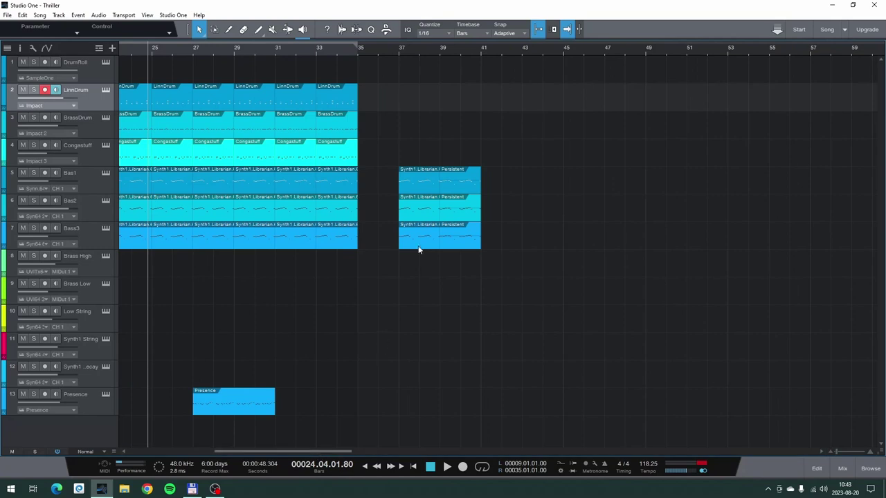
{"action": "left_click_drag", "start_coordinate": [404, 44], "coordinate": [491, 43]}
{"action": "double_click", "coordinate": [481, 45]}
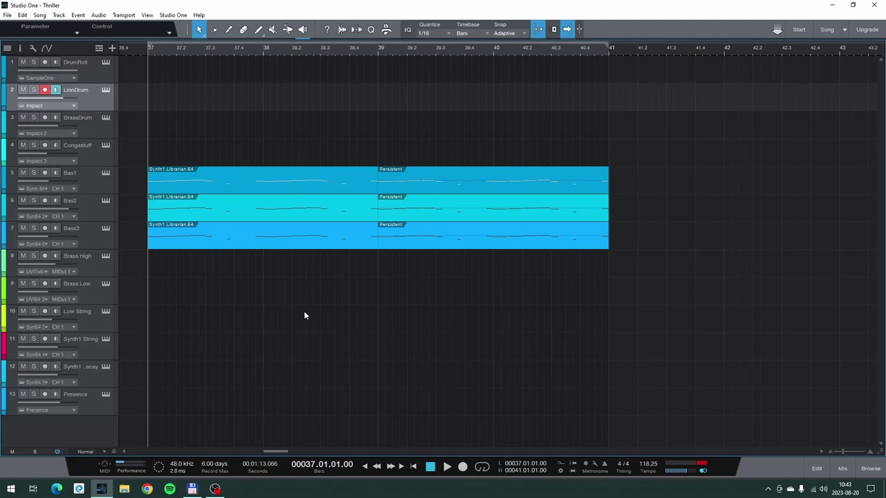
- Show the notes of the Bass3 part at bar 37 in the note editor and disarm the Bass3 track
{"action": "double_click", "coordinate": [302, 247]}
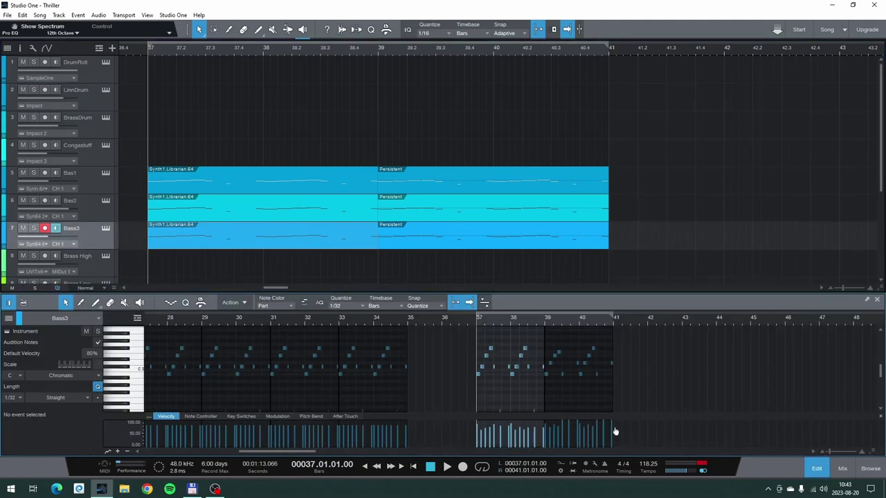
{"action": "scroll", "coordinate": [548, 318], "scroll_direction": "up", "scroll_amount": 2}
{"action": "scroll", "coordinate": [537, 322], "scroll_direction": "up", "scroll_amount": 1}
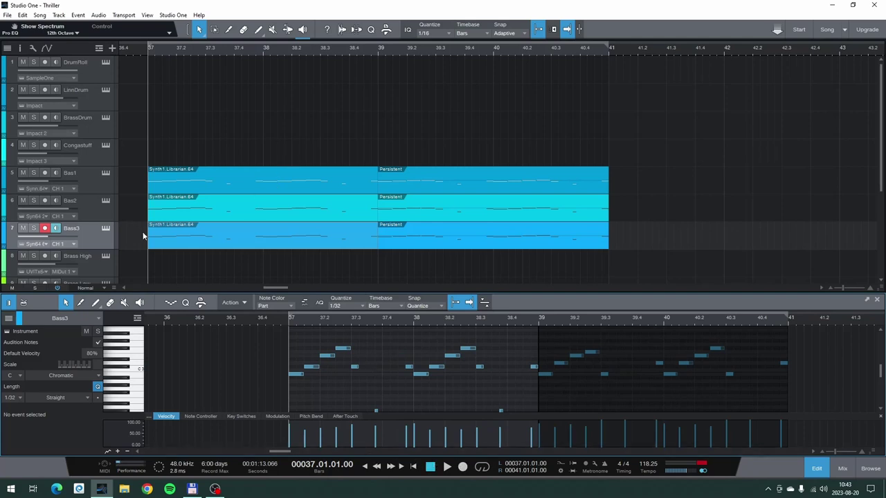
{"action": "left_click", "coordinate": [45, 229]}
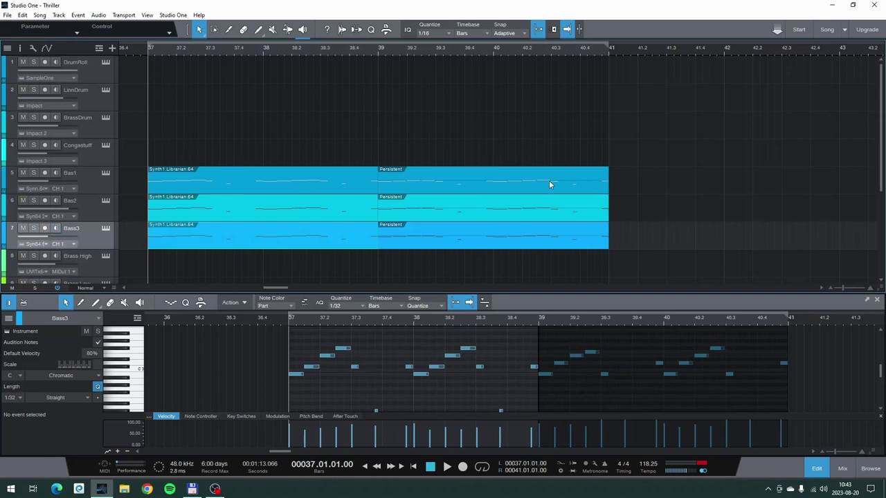
- Enable looping and play the bass parts in bars 37 to 41
{"action": "left_click", "coordinate": [479, 468]}
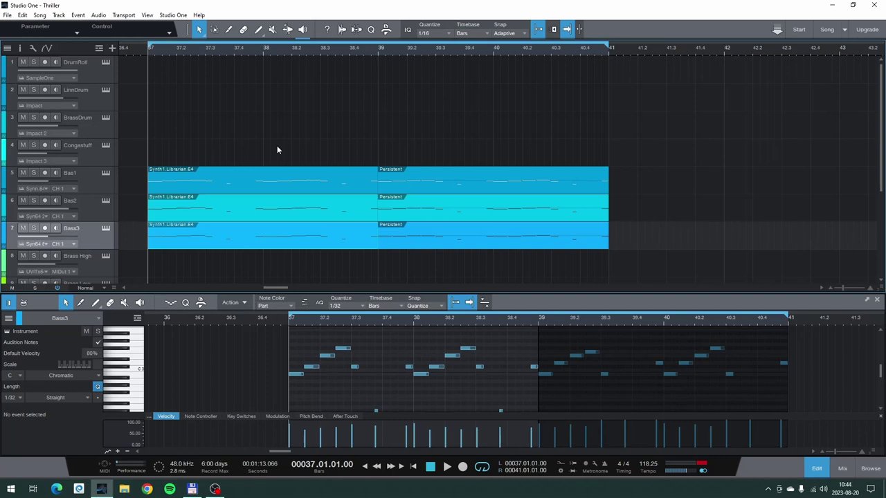
{"action": "key", "text": "space"}
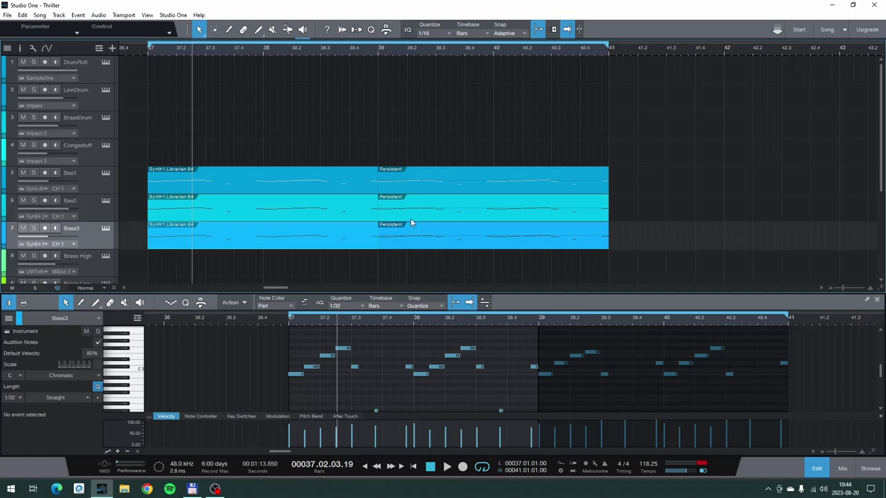
- Switch to the open song GostsNGoblins2 and look through its tracks down to the sound effects
{"action": "left_click", "coordinate": [844, 30]}
{"action": "left_click", "coordinate": [820, 55]}
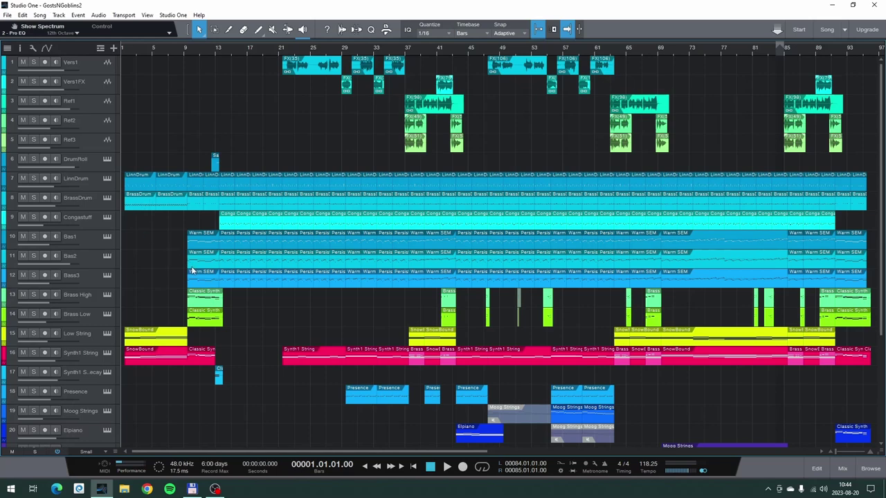
{"action": "scroll", "coordinate": [193, 270], "scroll_direction": "down", "scroll_amount": 3}
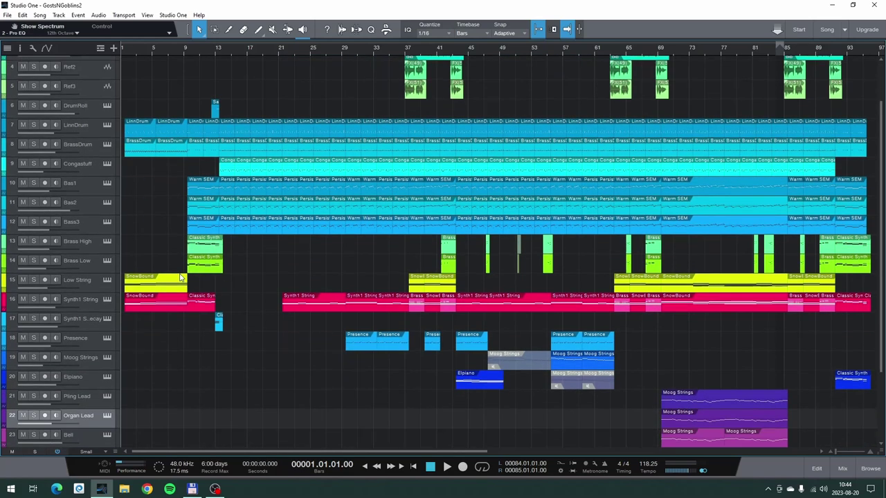
{"action": "scroll", "coordinate": [164, 273], "scroll_direction": "down", "scroll_amount": 5}
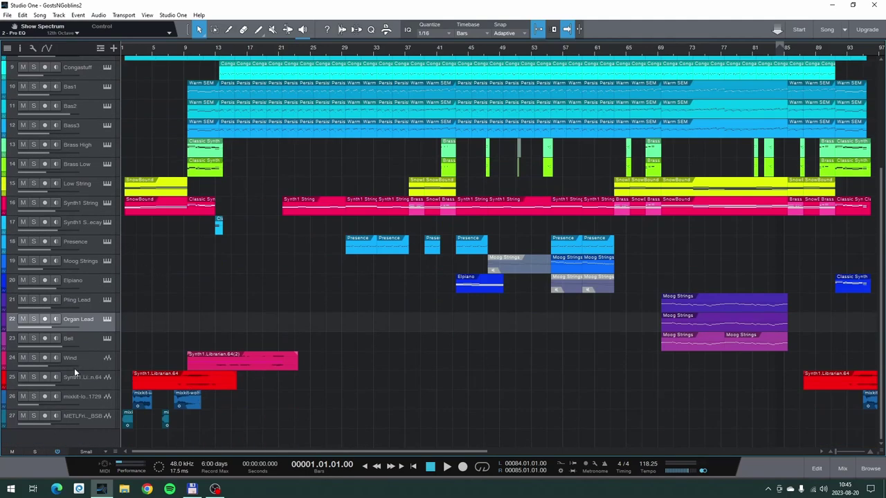
- Solo the four effect tracks 24 to 27, starting with Wind, play the song's opening, and clear the solos
{"action": "left_click", "coordinate": [34, 358]}
{"action": "left_click", "coordinate": [33, 377]}
{"action": "left_click", "coordinate": [33, 397]}
{"action": "left_click", "coordinate": [33, 416]}
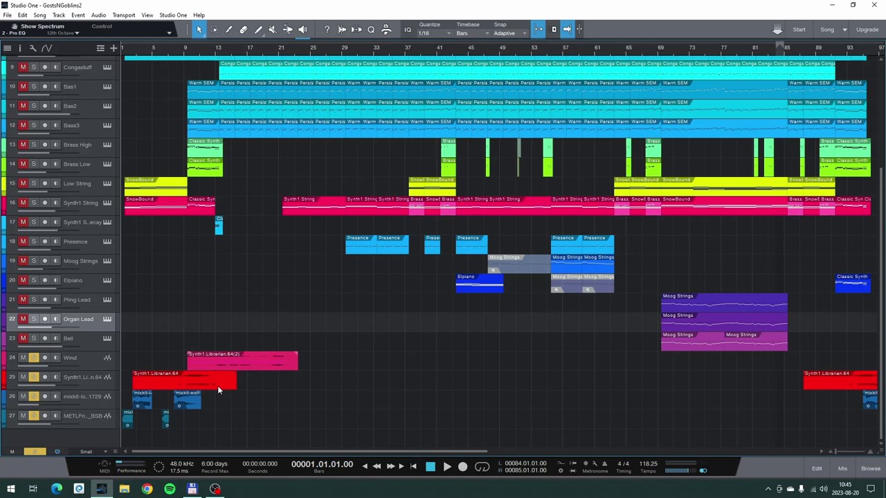
{"action": "key", "text": "space"}
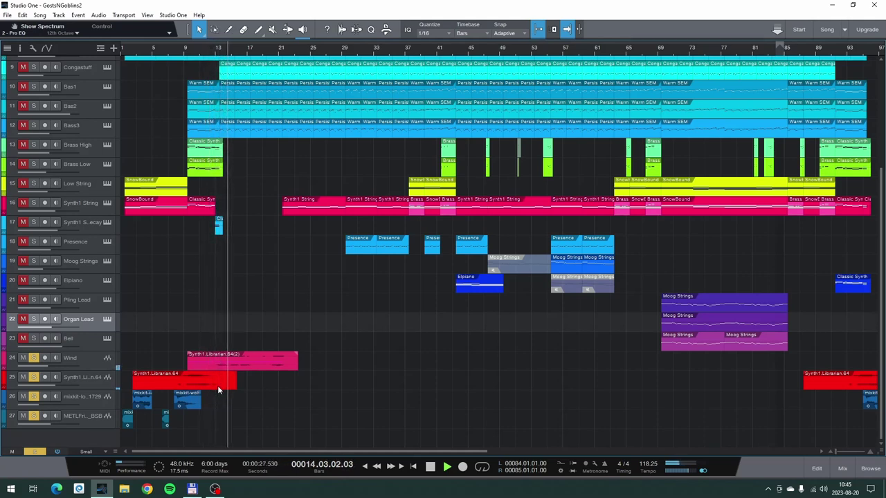
{"action": "key", "text": "space"}
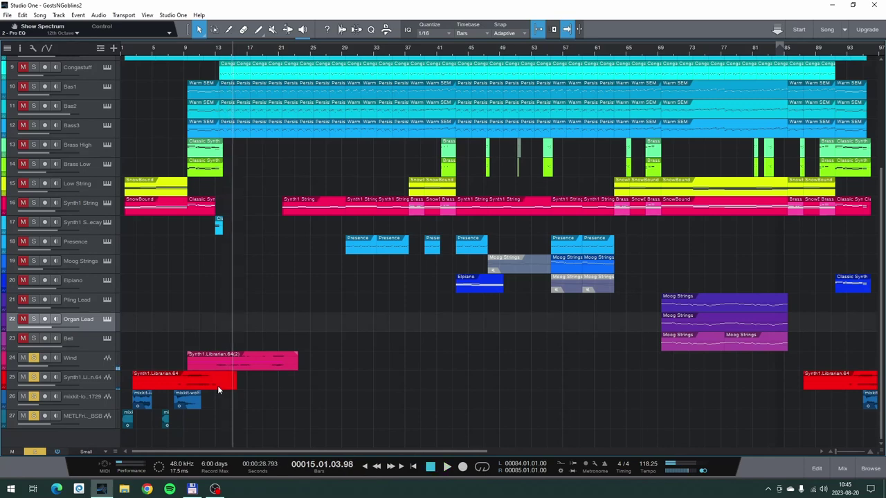
{"action": "left_click_drag", "start_coordinate": [34, 417], "coordinate": [59, 345]}
- Solo the three bass tracks, Brass High, Brass Low, Low String, Synth1 String and track 17, Synth1 S..ecay
{"action": "scroll", "coordinate": [262, 270], "scroll_direction": "up", "scroll_amount": 4}
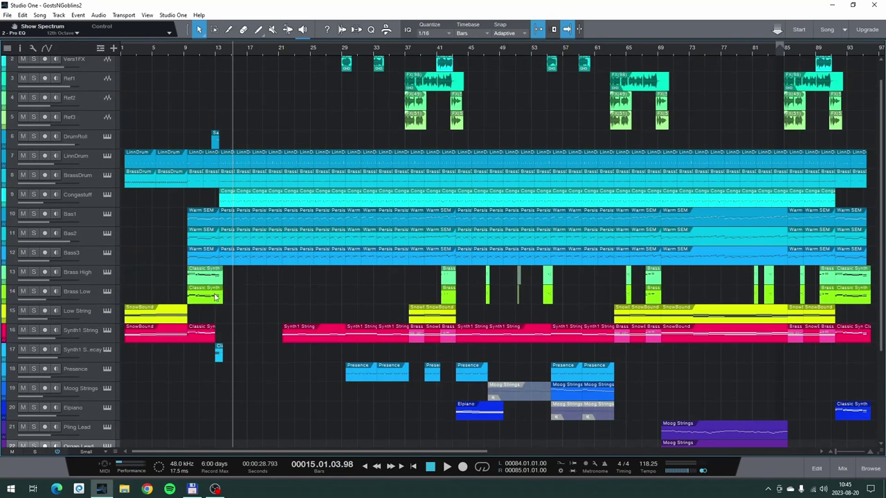
{"action": "left_click", "coordinate": [34, 331]}
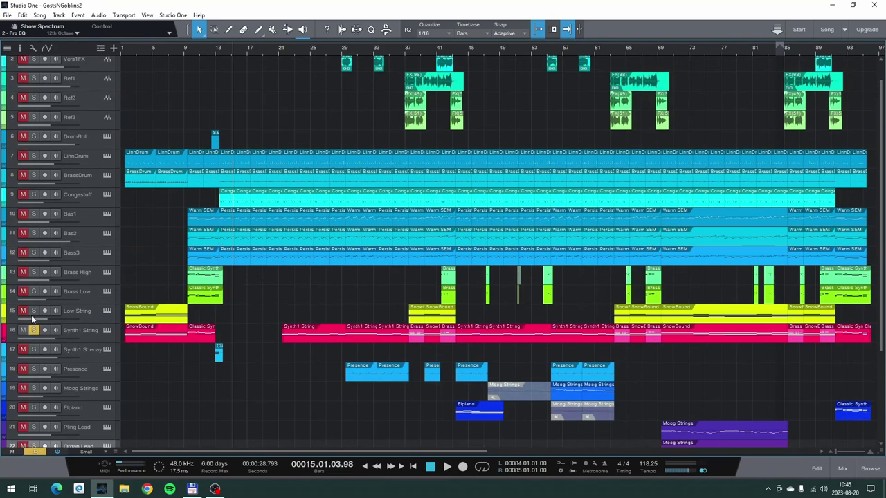
{"action": "left_click", "coordinate": [34, 312]}
{"action": "left_click", "coordinate": [33, 293]}
{"action": "left_click", "coordinate": [34, 272]}
{"action": "left_click", "coordinate": [33, 252]}
{"action": "left_click", "coordinate": [33, 233]}
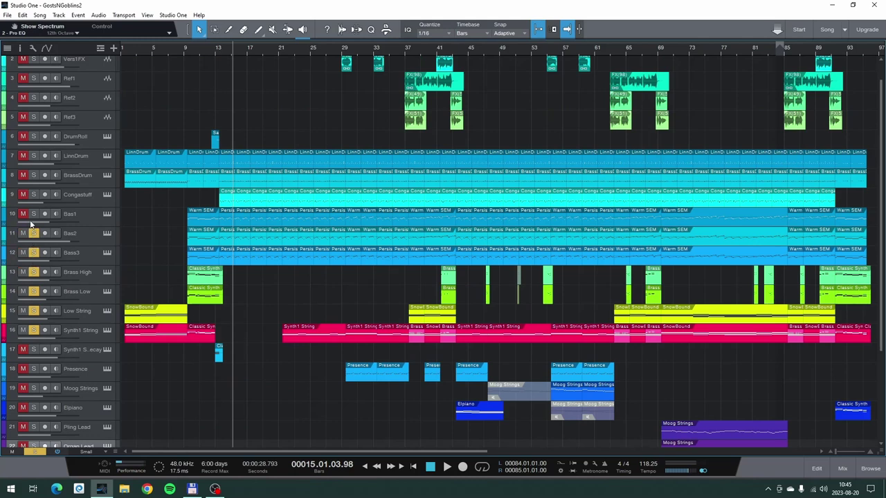
{"action": "left_click", "coordinate": [33, 214]}
{"action": "left_click", "coordinate": [34, 350]}
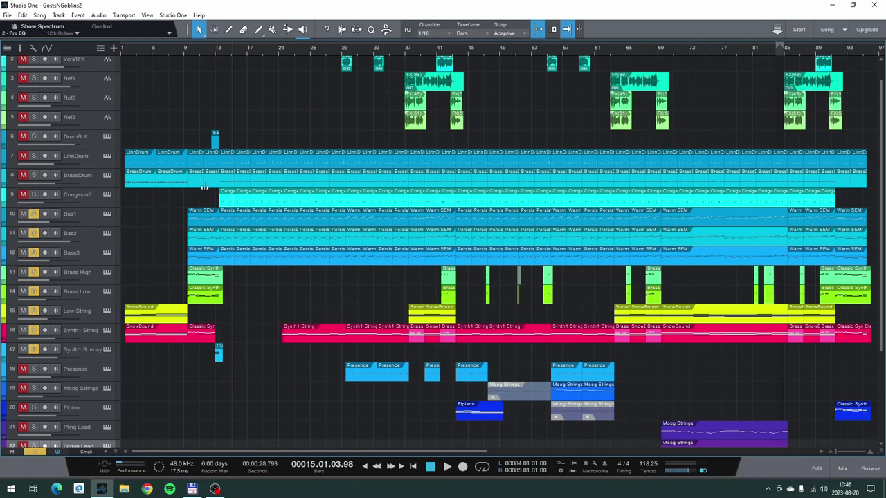
- Play the soloed bass, brass and string tracks from bar 1 through the intro
{"action": "left_click", "coordinate": [128, 53]}
{"action": "left_click", "coordinate": [124, 52]}
{"action": "key", "text": "space"}
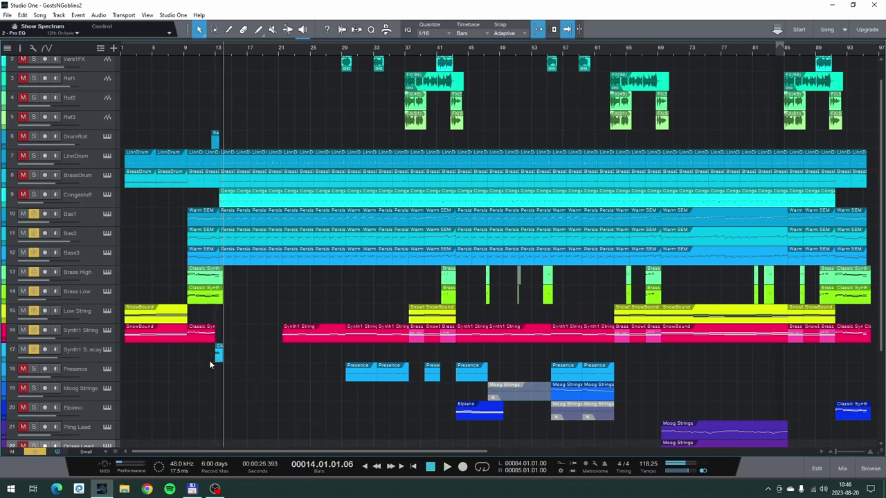
- Select track 17, Synth1 S..ecay, and disarm it for recording
{"action": "left_click", "coordinate": [86, 348]}
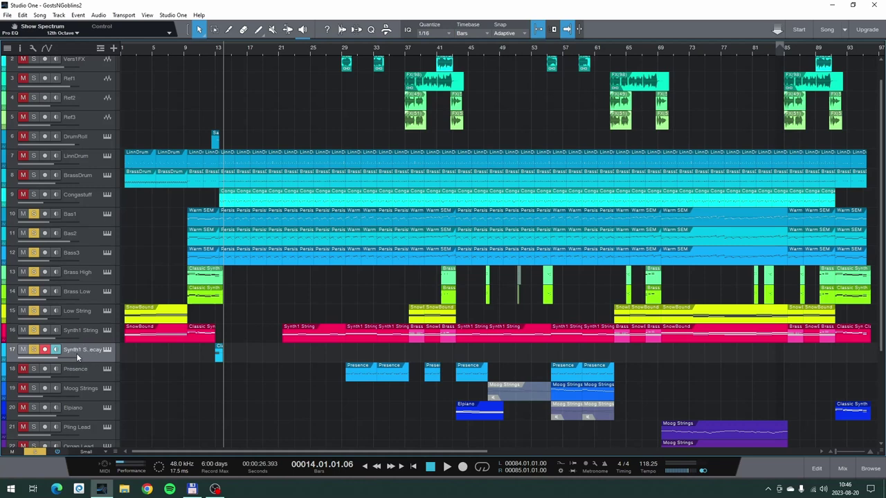
{"action": "left_click", "coordinate": [45, 349]}
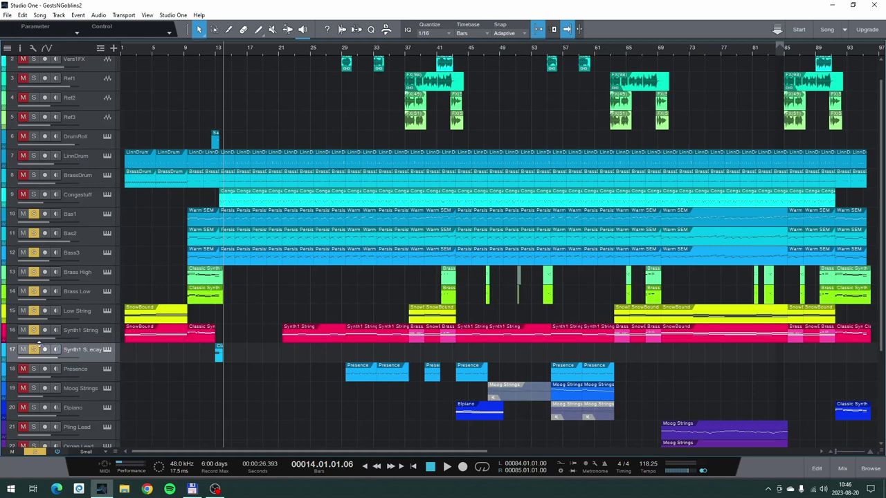
- Clear the solos on the string, brass and bass tracks, tracks 10 to 17
{"action": "left_click_drag", "start_coordinate": [35, 349], "coordinate": [38, 296]}
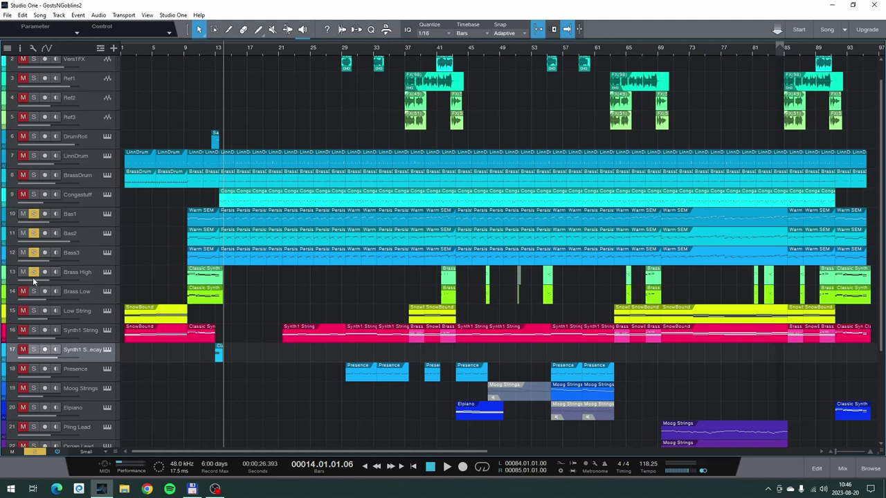
{"action": "left_click", "coordinate": [33, 216]}
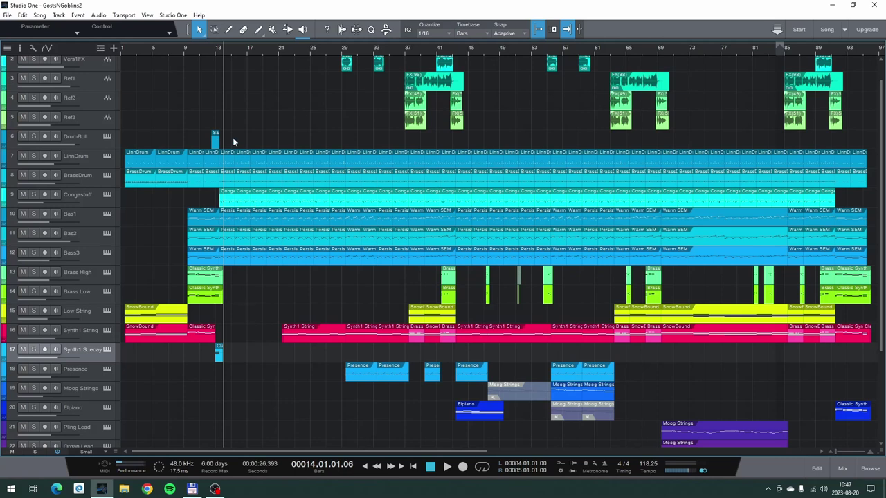
- Solo the DrumRoll track and play its fill from bar 12
{"action": "left_click", "coordinate": [210, 50]}
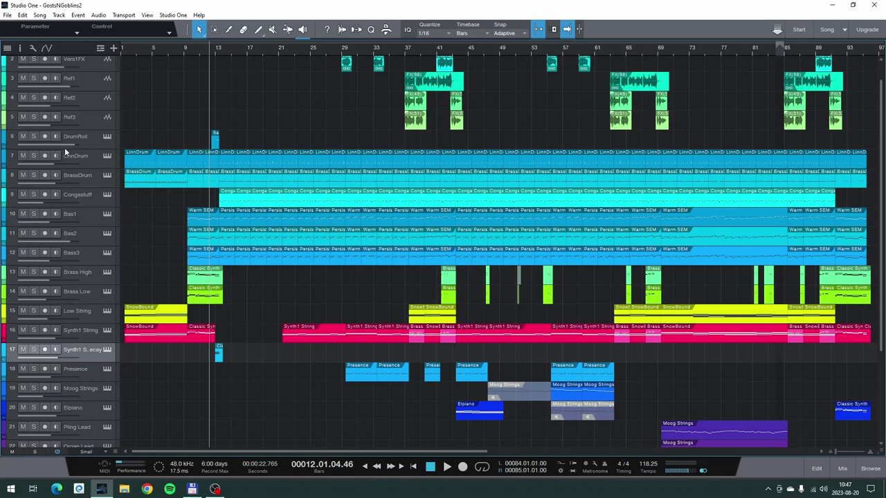
{"action": "left_click", "coordinate": [33, 136]}
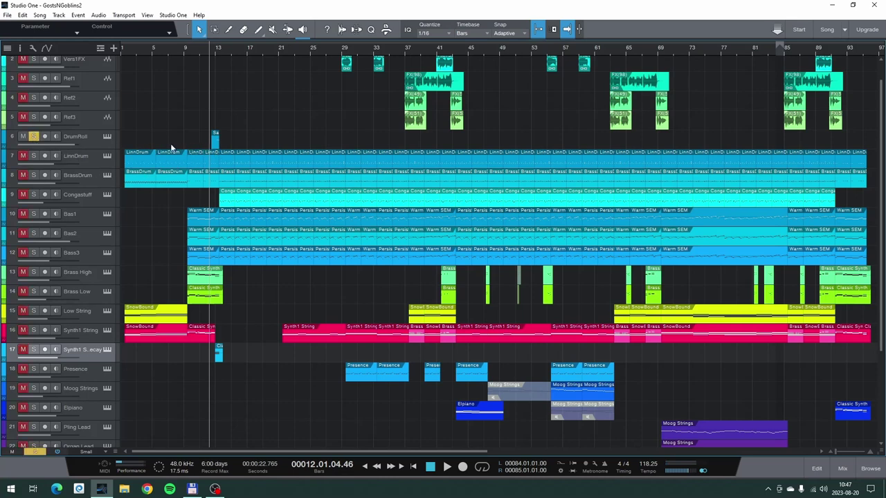
{"action": "left_click", "coordinate": [210, 50]}
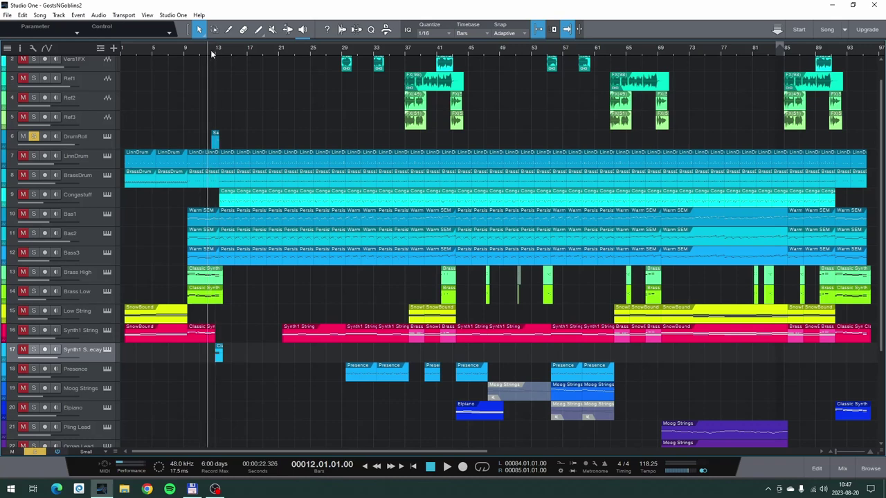
{"action": "key", "text": "space"}
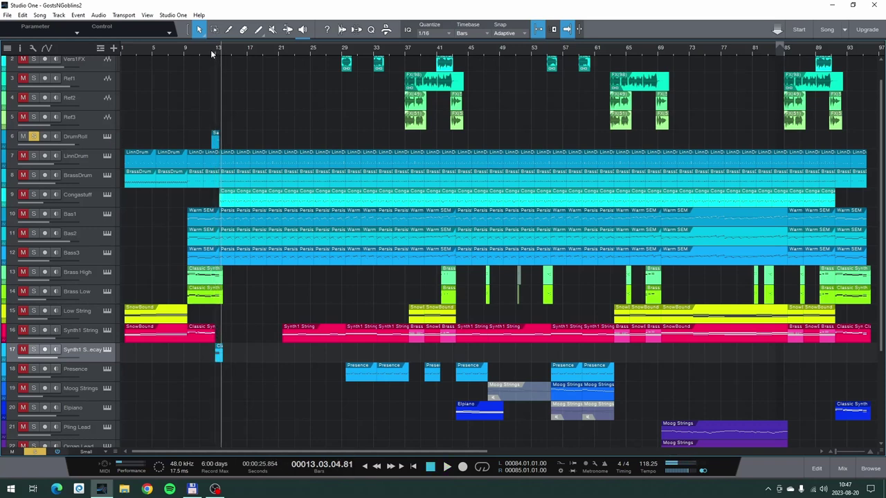
- Solo the DrumRoll, LinnDrum, BrassDrum and Congastuff tracks together and play them from bar 11 to about bar 14
{"action": "left_click", "coordinate": [213, 49]}
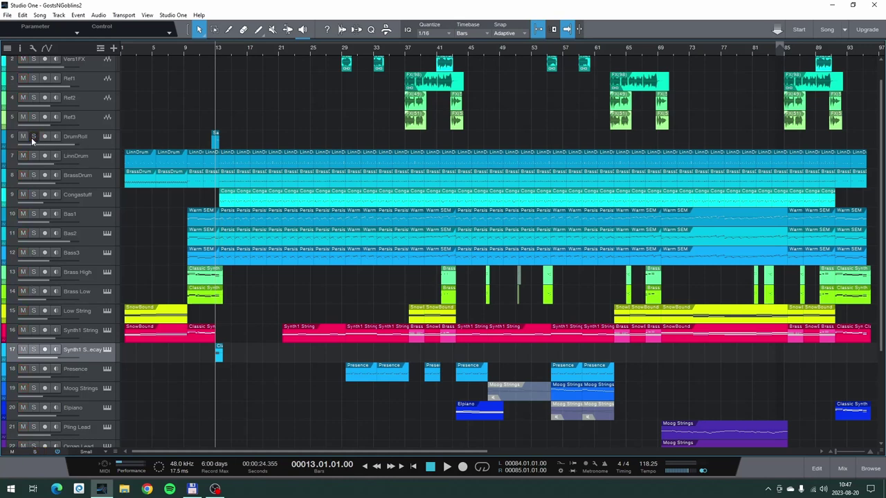
{"action": "left_click", "coordinate": [33, 156]}
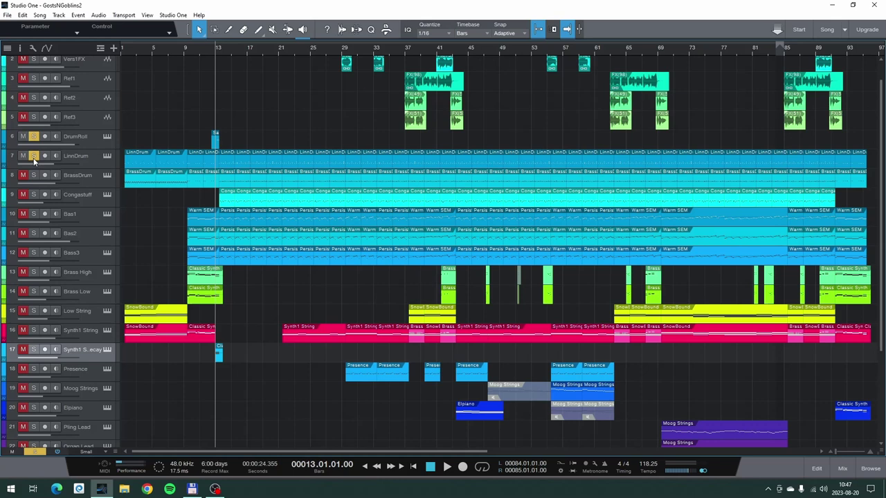
{"action": "left_click", "coordinate": [34, 196]}
{"action": "left_click", "coordinate": [201, 53]}
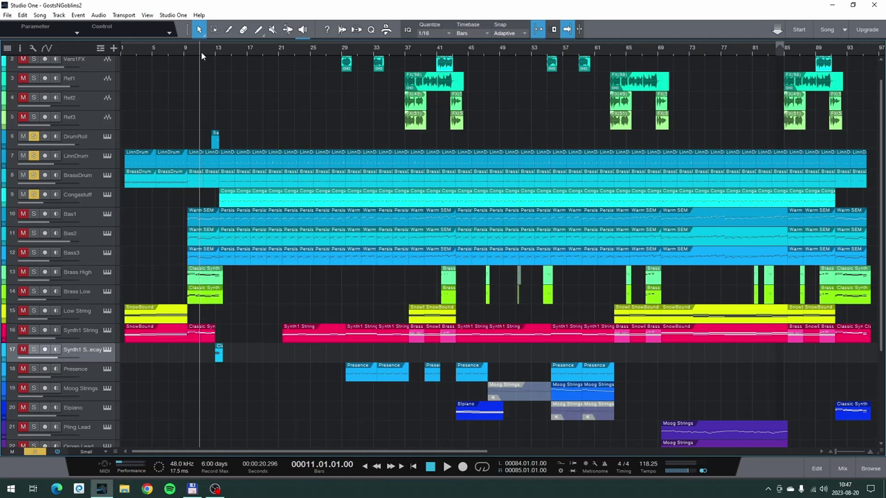
{"action": "key", "text": "space"}
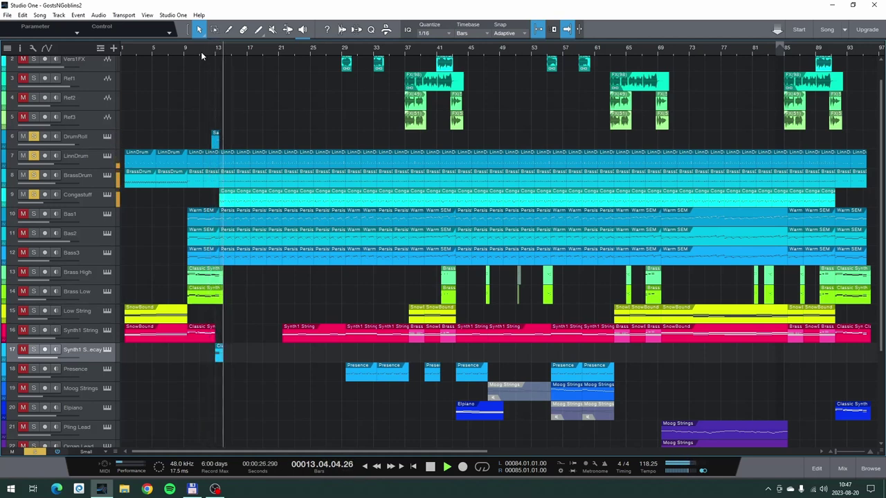
{"action": "key", "text": "space"}
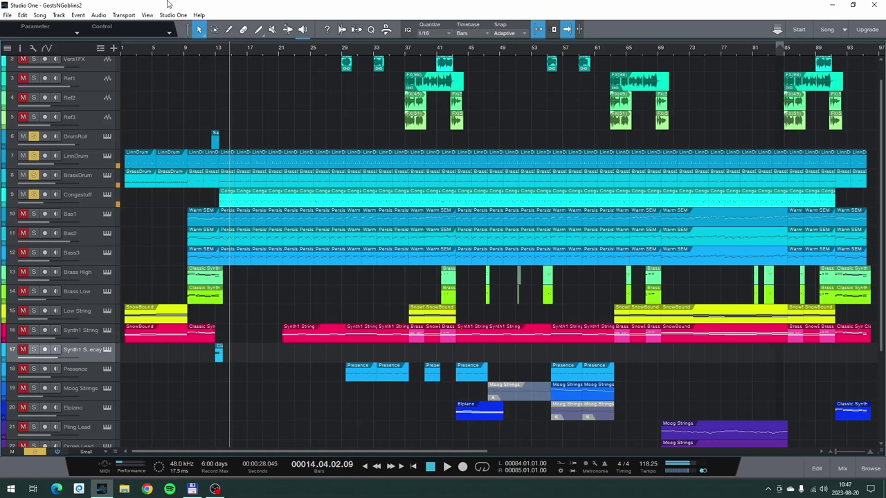
- Clear the solos on the DrumRoll, LinnDrum, BrassDrum and Congastuff tracks
{"action": "left_click", "coordinate": [33, 194]}
{"action": "left_click", "coordinate": [33, 137]}
{"action": "left_click", "coordinate": [32, 156]}
{"action": "left_click", "coordinate": [33, 176]}
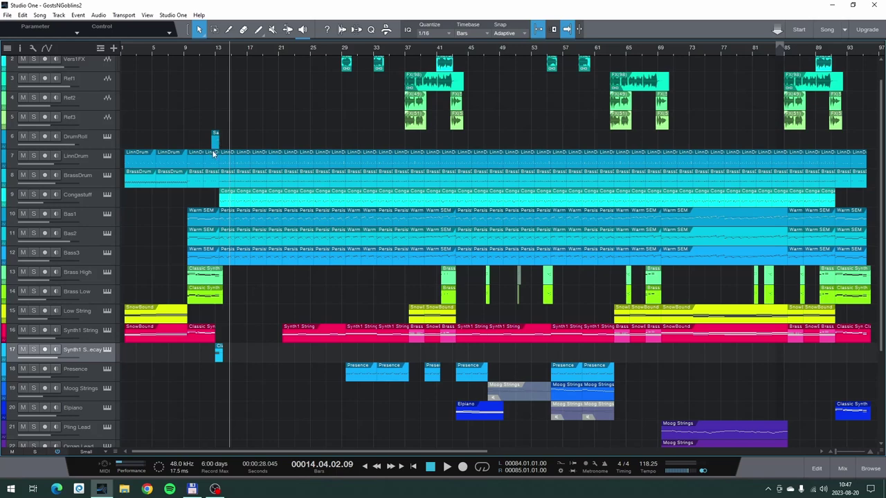
- Select the LinnDrum track, show the mixer, and view the track's Impact XT drum pads before closing the instrument
{"action": "left_click", "coordinate": [83, 161]}
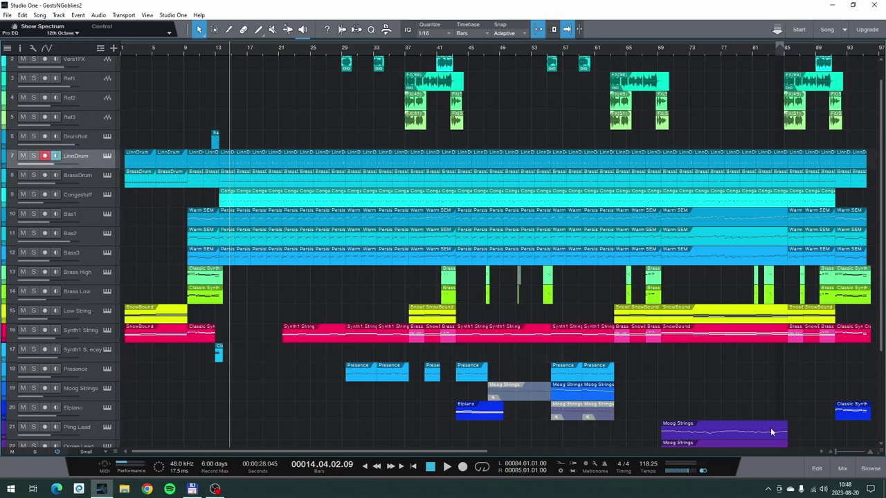
{"action": "left_click", "coordinate": [843, 468]}
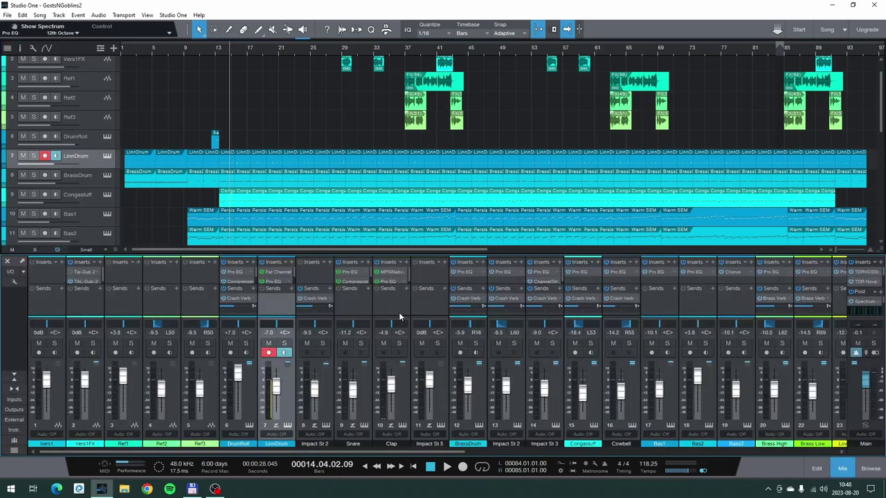
{"action": "left_click", "coordinate": [107, 156]}
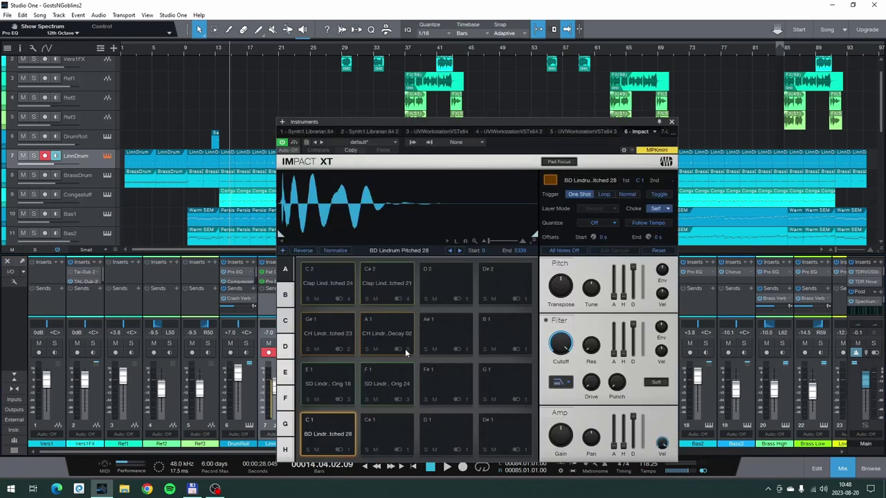
{"action": "left_click", "coordinate": [671, 123]}
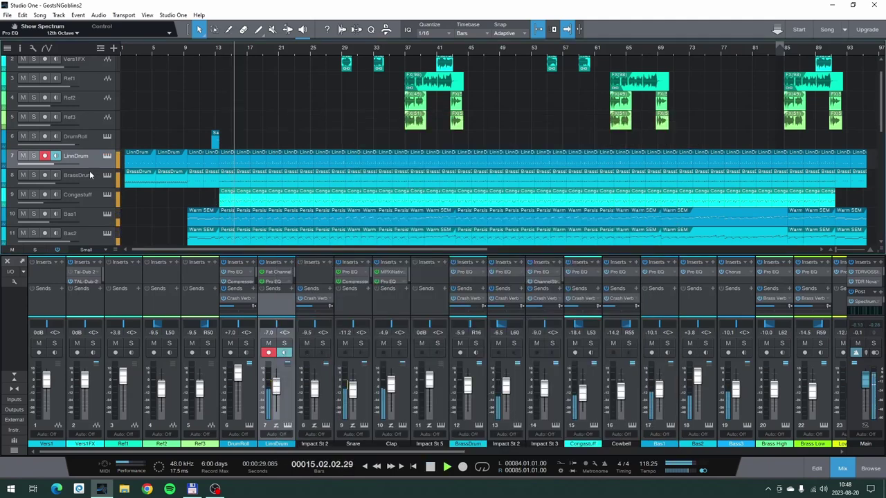
- Solo LinnDrum, BrassDrum and Congastuff during playback, and disarm LinnDrum for recording
{"action": "left_click", "coordinate": [33, 156]}
{"action": "left_click", "coordinate": [34, 175]}
{"action": "left_click", "coordinate": [34, 196]}
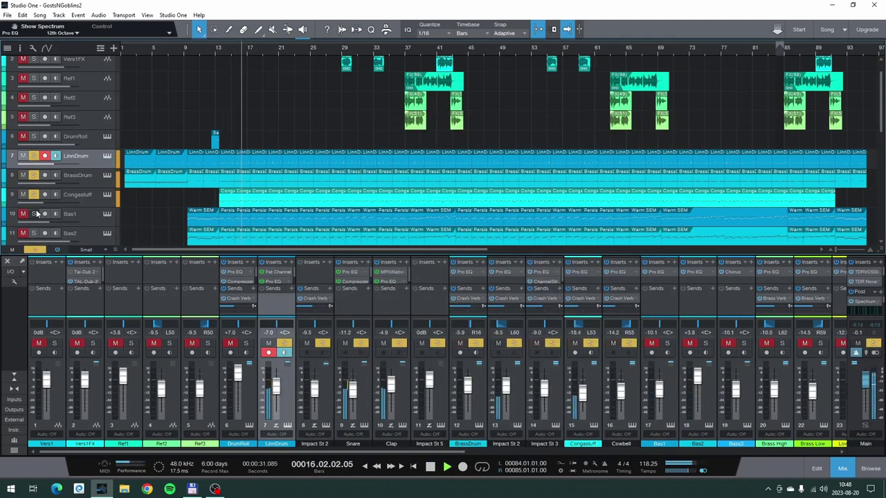
{"action": "left_click", "coordinate": [45, 157]}
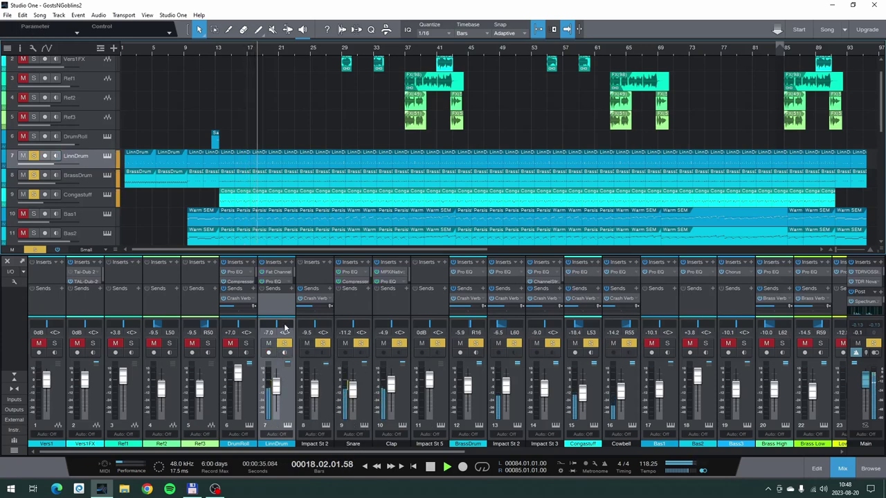
- Enlarge the mixer and remove the solo from every drum channel except LinnDrum, from Impact St 2 through Cowbell
{"action": "left_click_drag", "start_coordinate": [289, 255], "coordinate": [263, 223]}
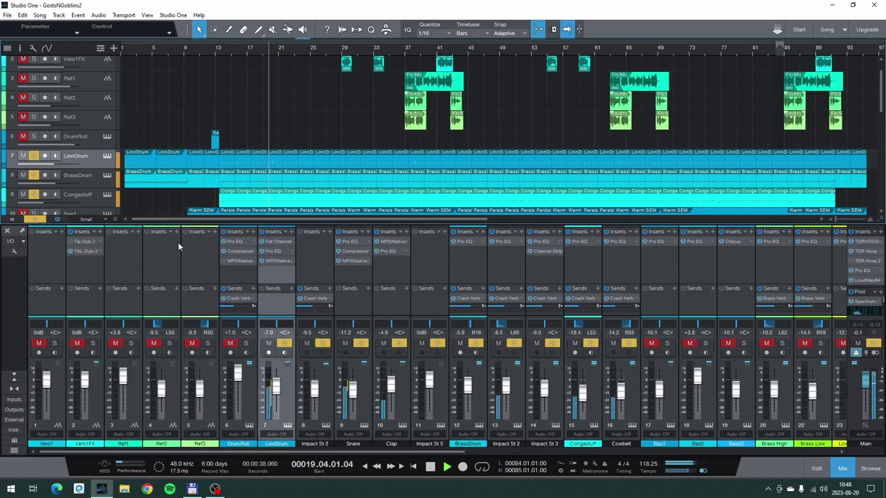
{"action": "left_click", "coordinate": [330, 343]}
{"action": "left_click", "coordinate": [398, 343]}
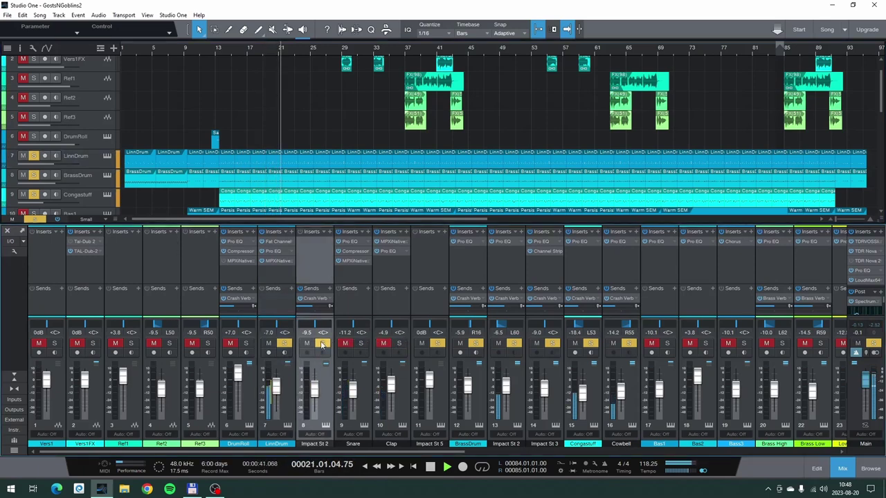
{"action": "left_click", "coordinate": [322, 344]}
{"action": "left_click", "coordinate": [437, 343]}
{"action": "left_click", "coordinate": [475, 344]}
{"action": "left_click", "coordinate": [513, 343]}
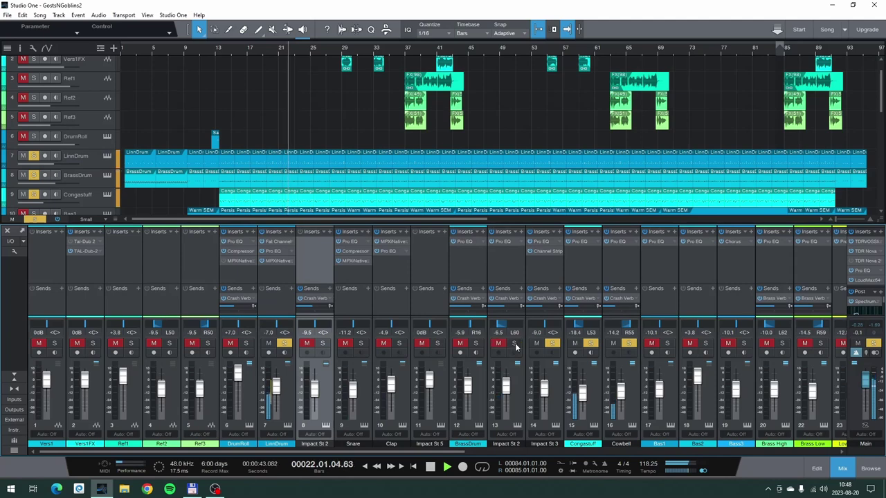
{"action": "left_click", "coordinate": [552, 343]}
{"action": "left_click", "coordinate": [591, 344]}
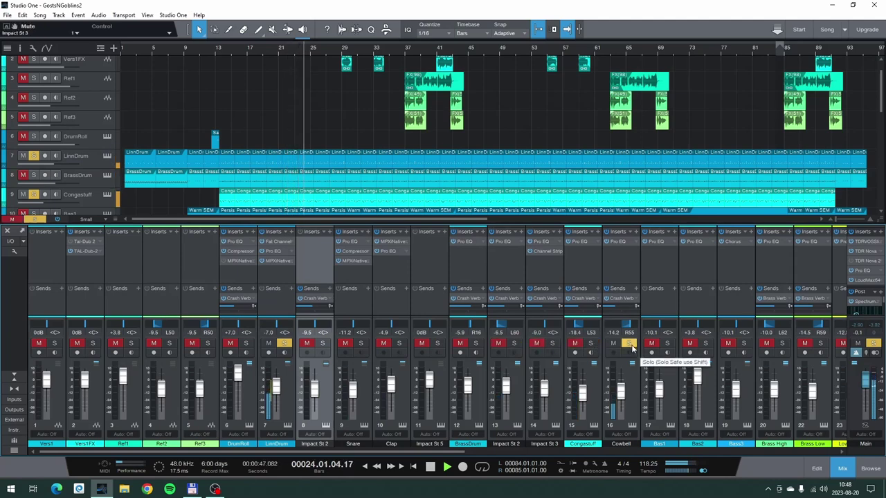
{"action": "left_click", "coordinate": [629, 343]}
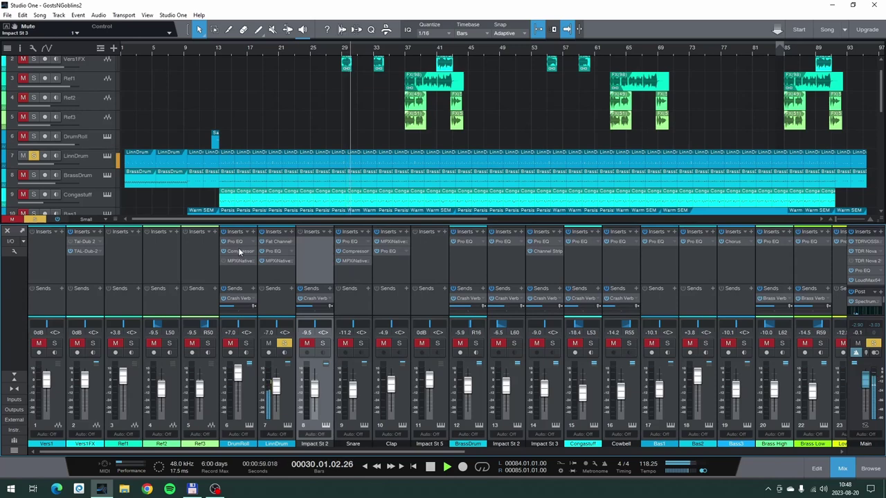
- Open LinnDrum's MPXiNativeReverb insert, compare the kick with the reverb bypassed and enabled, and close the plug-in
{"action": "left_click", "coordinate": [275, 263]}
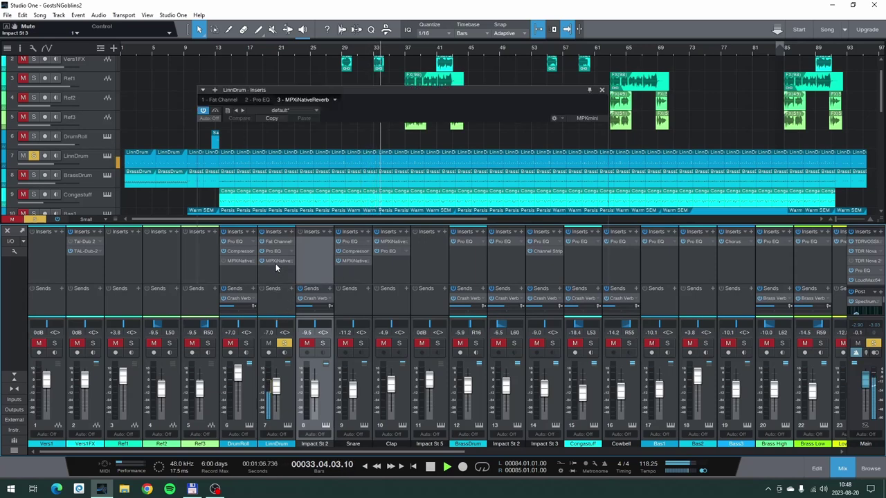
{"action": "left_click", "coordinate": [205, 110]}
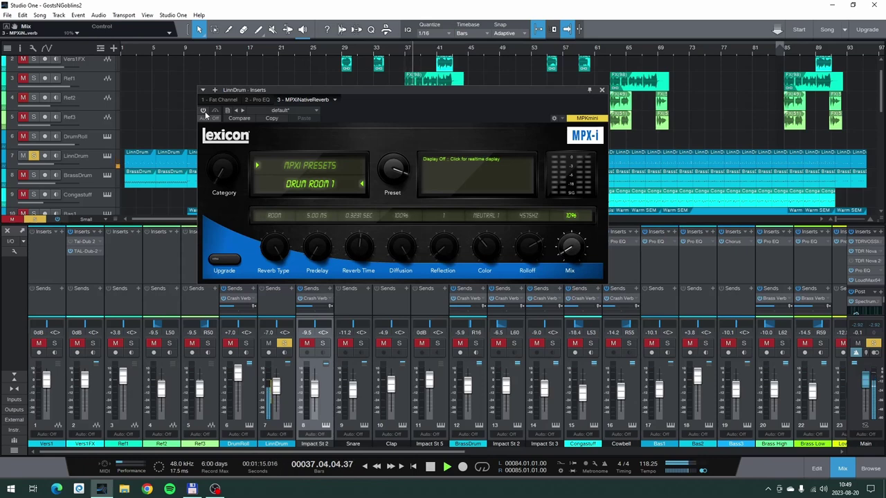
{"action": "left_click", "coordinate": [205, 111]}
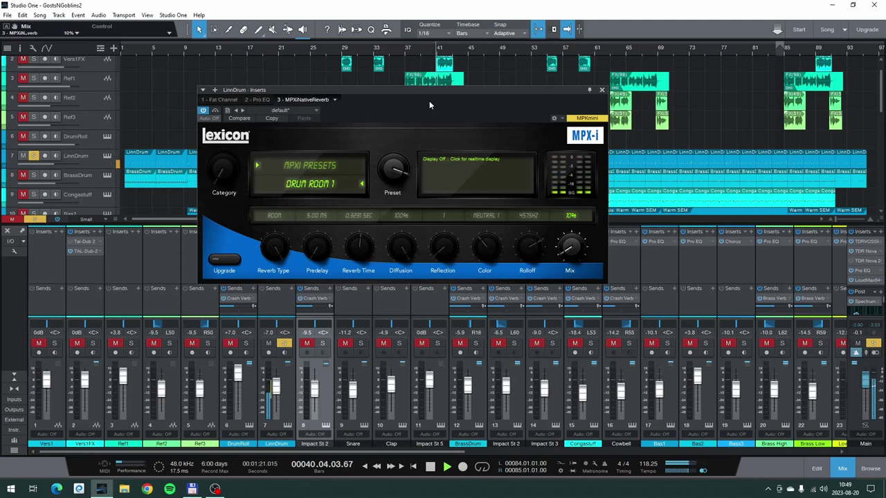
{"action": "left_click", "coordinate": [369, 306]}
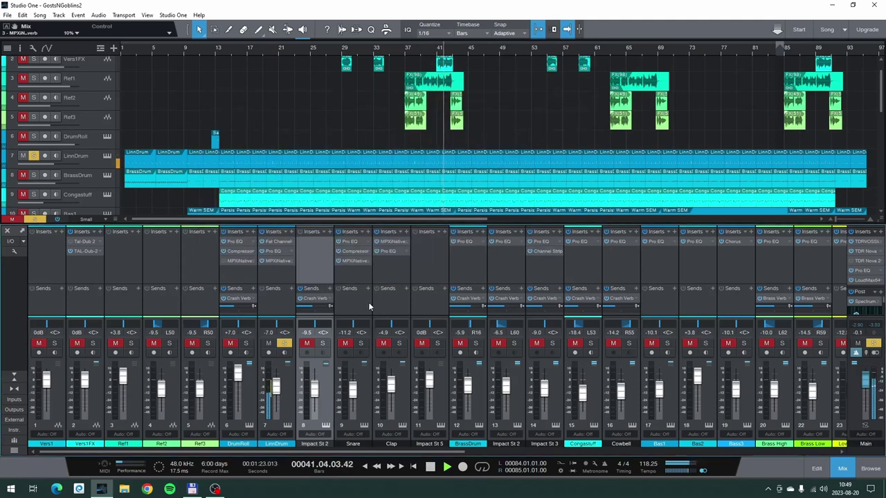
- Open LinnDrum's Fat Channel insert, examine its gate, compressor and equalizer settings together, and close it
{"action": "left_click", "coordinate": [274, 241]}
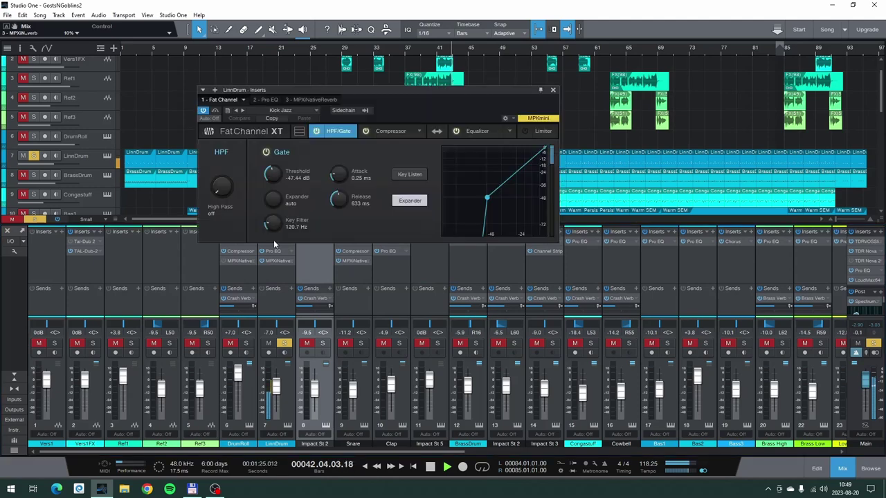
{"action": "left_click", "coordinate": [299, 132]}
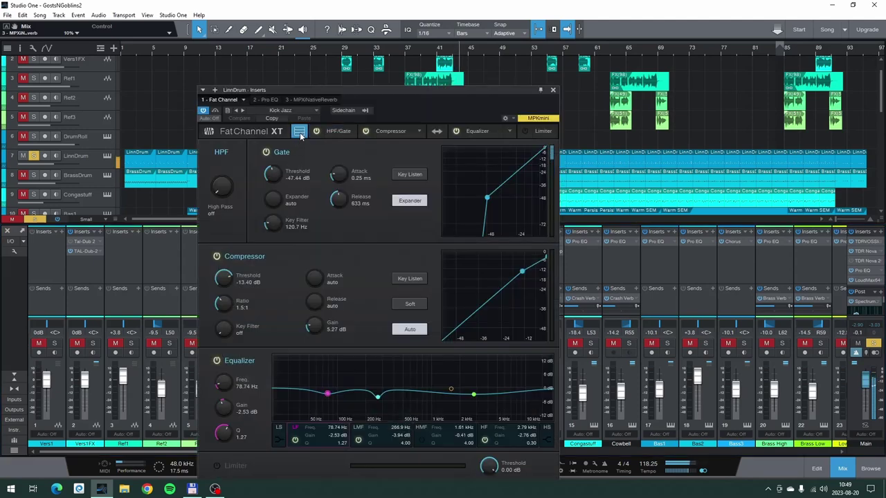
{"action": "left_click_drag", "start_coordinate": [401, 89], "coordinate": [401, 46]}
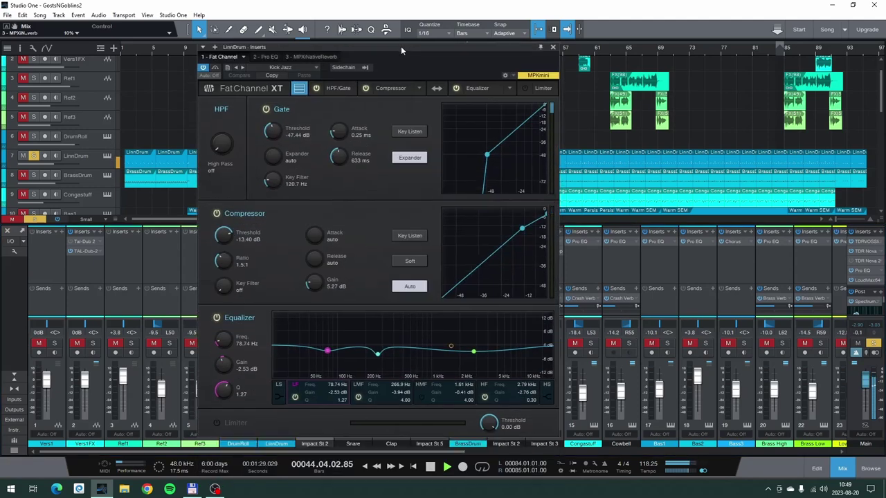
{"action": "left_click", "coordinate": [299, 88]}
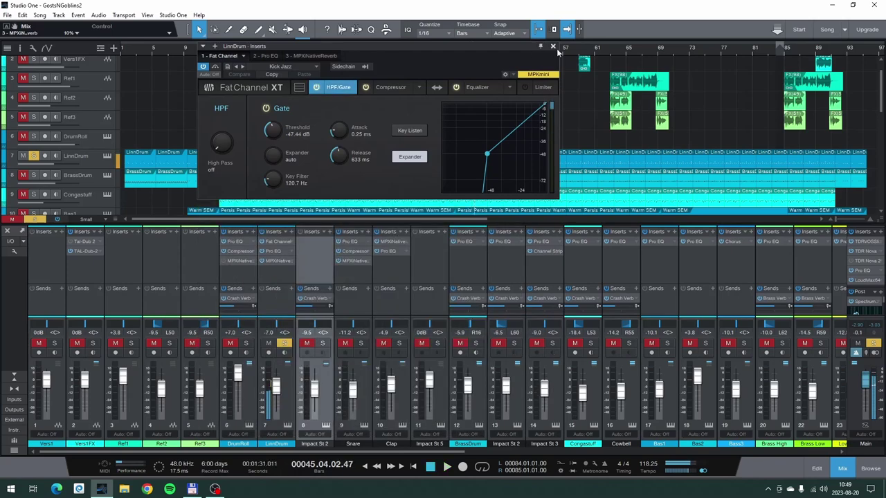
{"action": "left_click", "coordinate": [554, 47]}
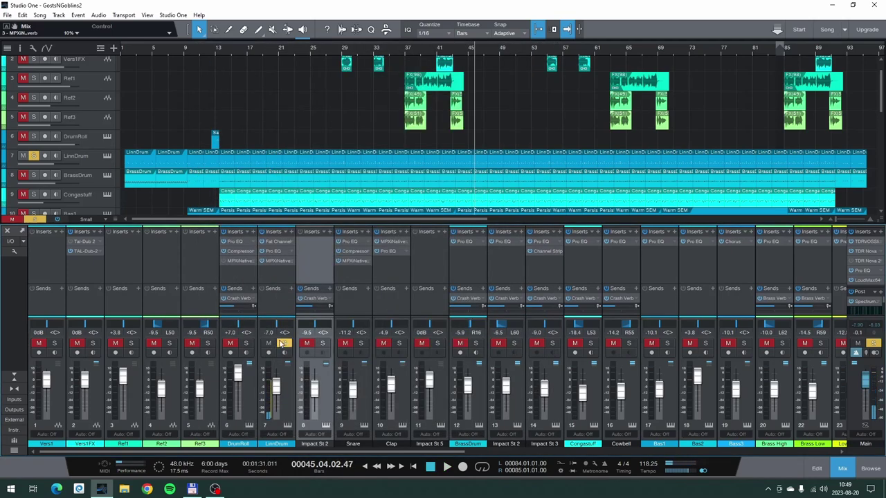
- Remove the LinnDrum channel's solo and briefly solo Impact St 2 on channel 8
{"action": "left_click", "coordinate": [283, 343]}
{"action": "left_click", "coordinate": [323, 345]}
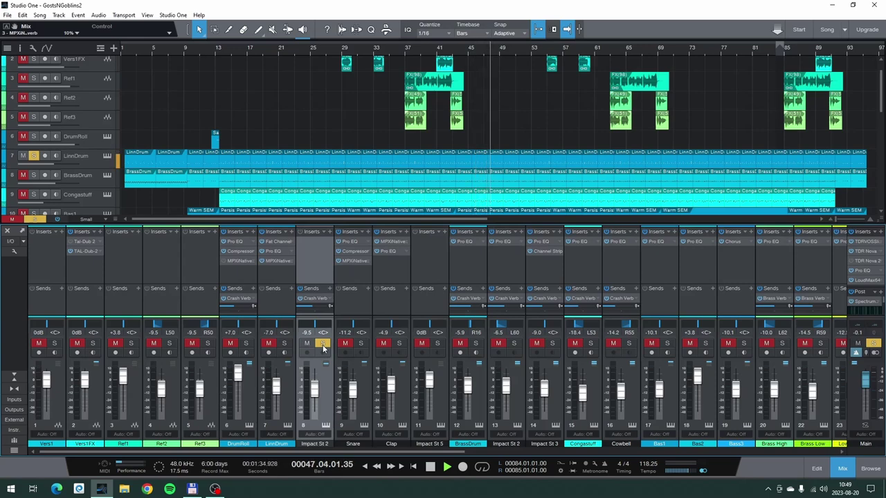
{"action": "left_click", "coordinate": [323, 345]}
- Solo the Snare channel and look at its Pro EQ insert before closing the plug-in
{"action": "left_click", "coordinate": [361, 344]}
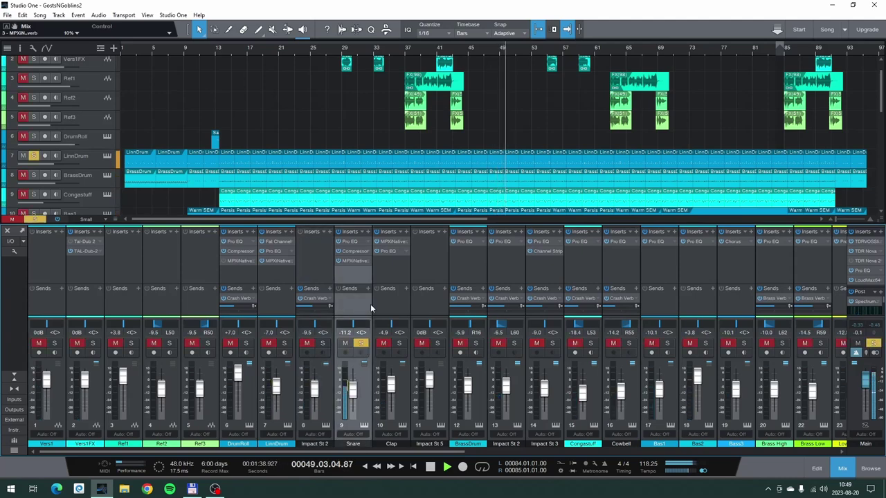
{"action": "left_click", "coordinate": [358, 240]}
{"action": "left_click", "coordinate": [569, 90]}
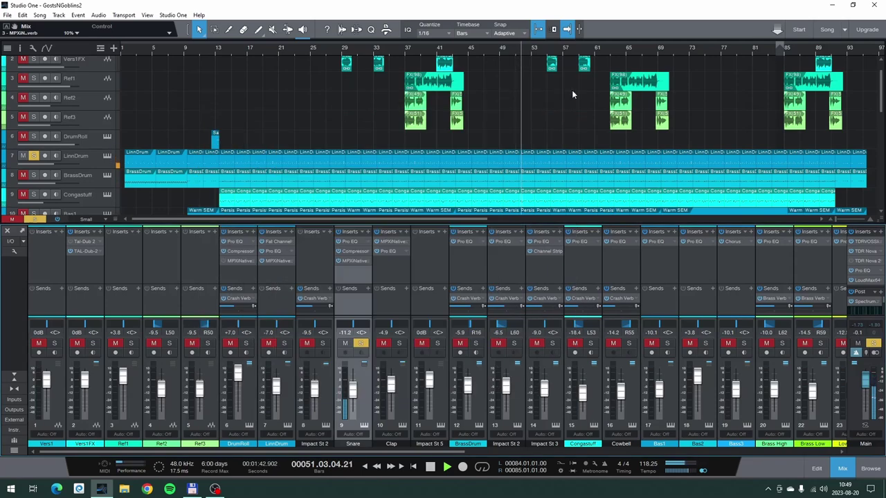
- Look at the Snare channel's MPXiNativeReverb insert, close it, and remove the Snare solo
{"action": "left_click", "coordinate": [355, 262]}
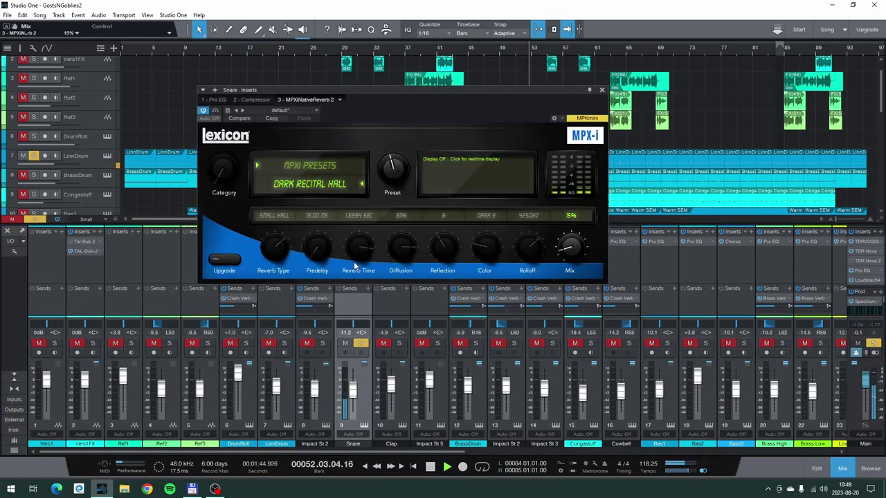
{"action": "left_click", "coordinate": [602, 90]}
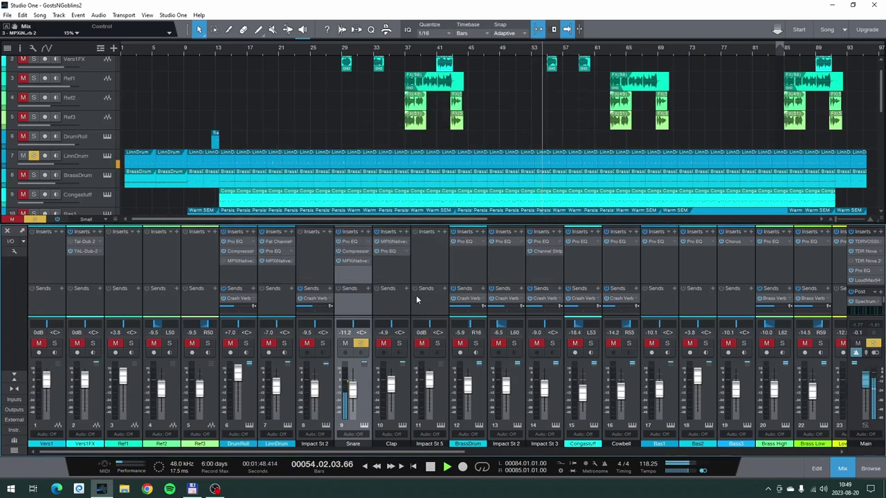
{"action": "left_click", "coordinate": [360, 343]}
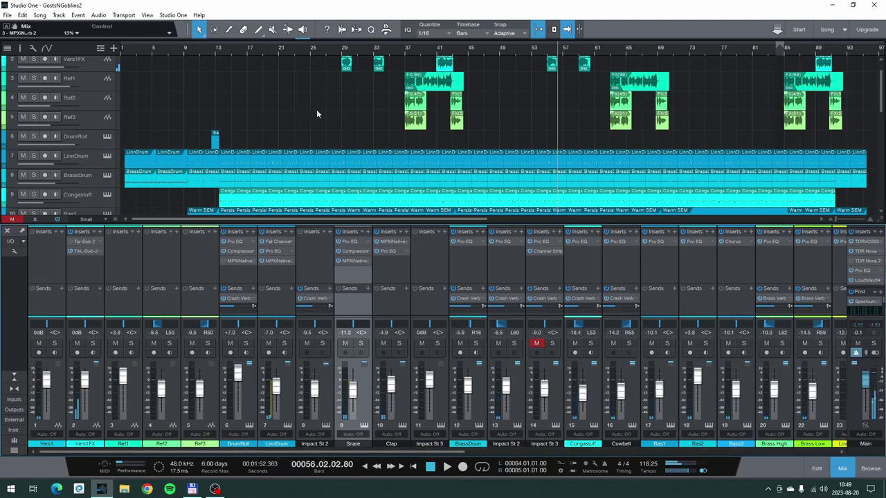
- Solo the five vocal tracks from Vers1 to Ref3 and audition them from bar 21, stopping playback in bar 34
{"action": "scroll", "coordinate": [317, 109], "scroll_direction": "up", "scroll_amount": 1}
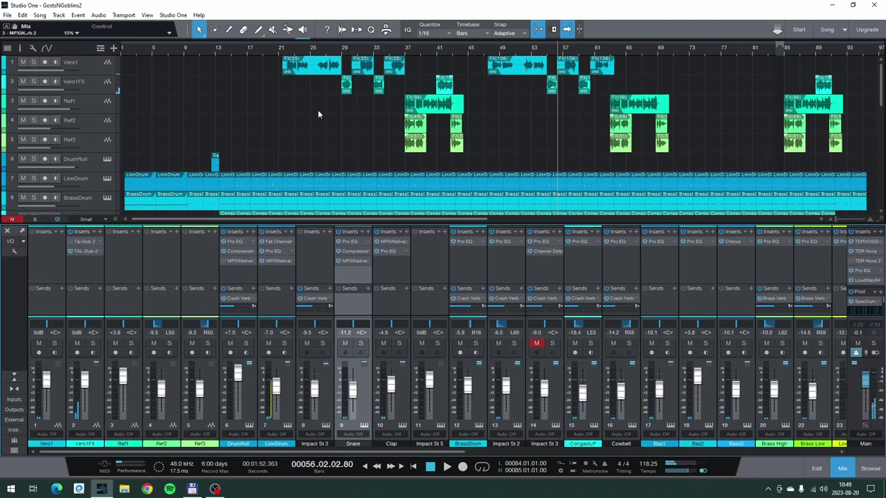
{"action": "left_click", "coordinate": [285, 52]}
{"action": "left_click_drag", "start_coordinate": [34, 63], "coordinate": [33, 139]}
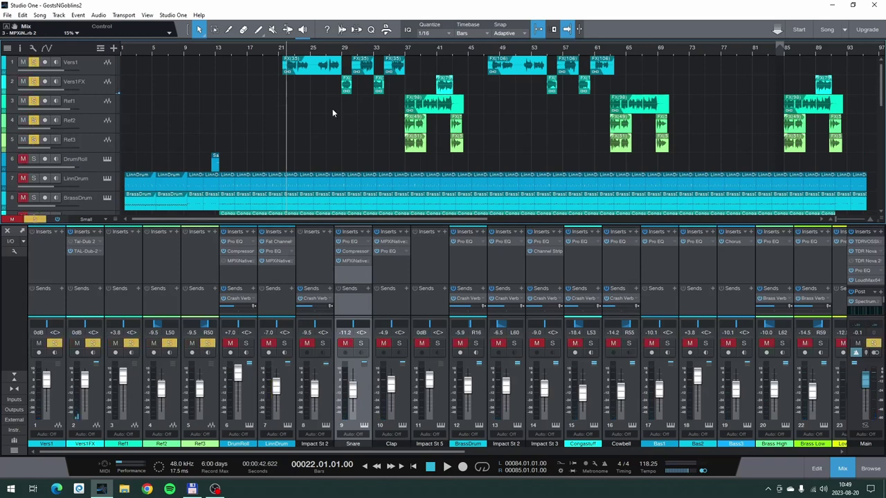
{"action": "left_click", "coordinate": [282, 52]}
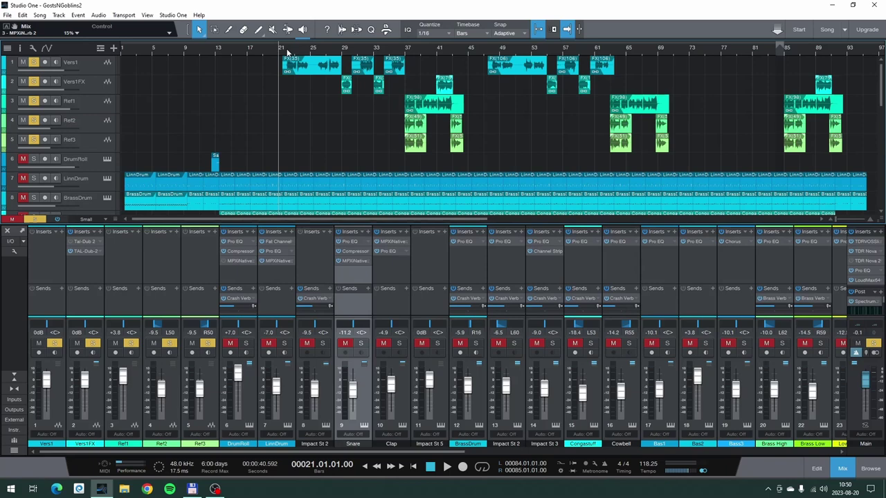
{"action": "key", "text": "space"}
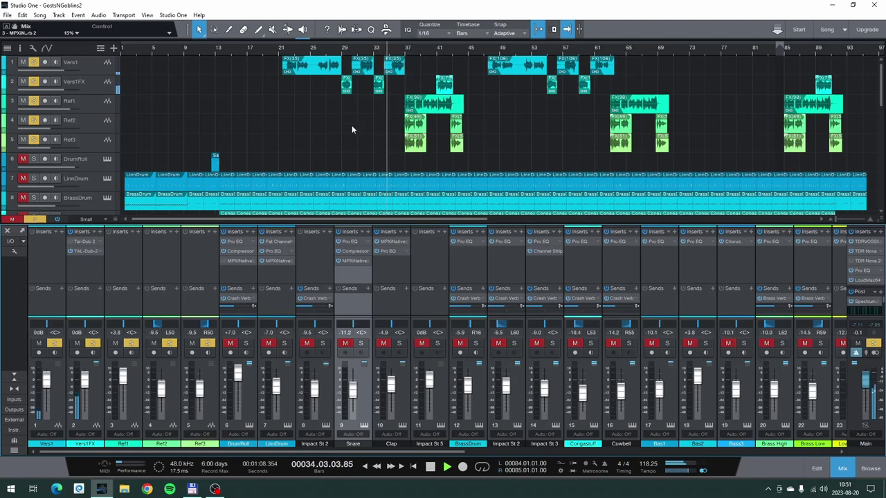
{"action": "key", "text": "space"}
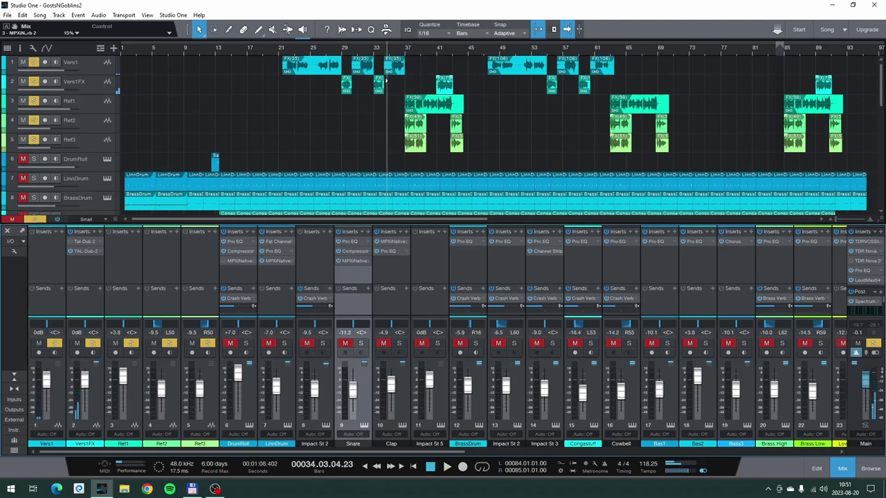
- Select the Vers1FX track, open its TAL-Dub-2 insert for inspection, and close the plug-in
{"action": "scroll", "coordinate": [375, 55], "scroll_direction": "up", "scroll_amount": 3}
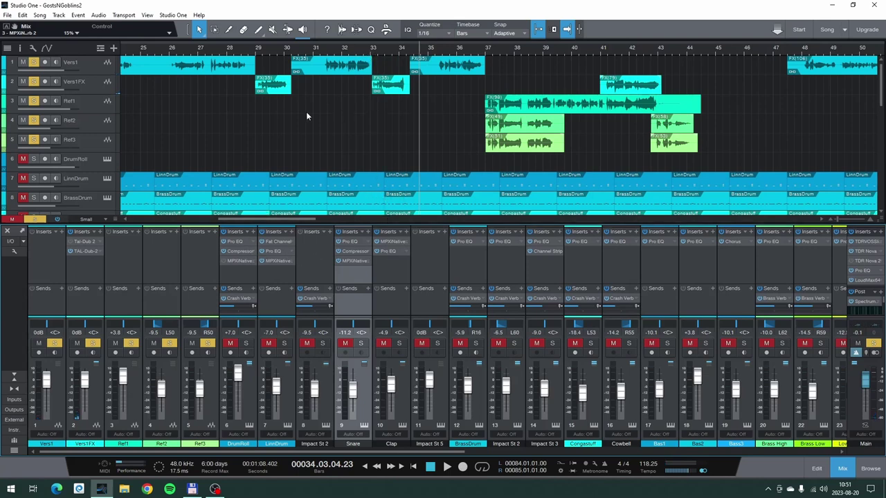
{"action": "left_click", "coordinate": [83, 88]}
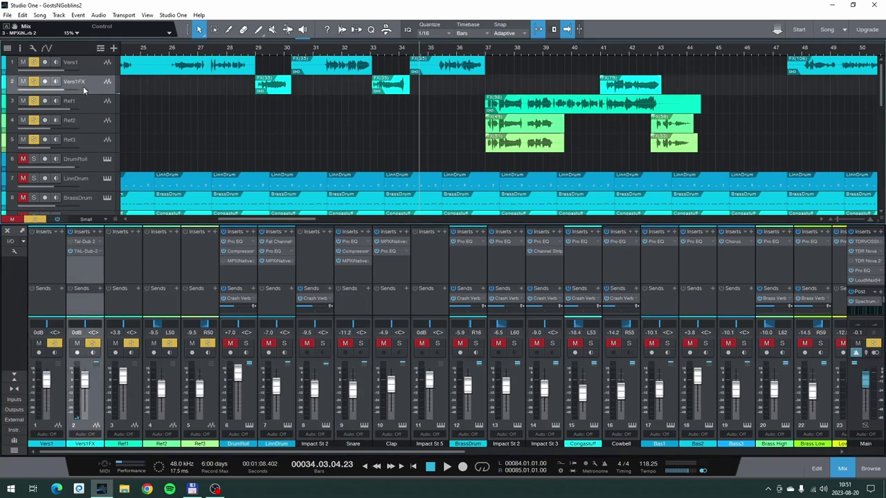
{"action": "left_click", "coordinate": [89, 252]}
{"action": "left_click", "coordinate": [374, 98]}
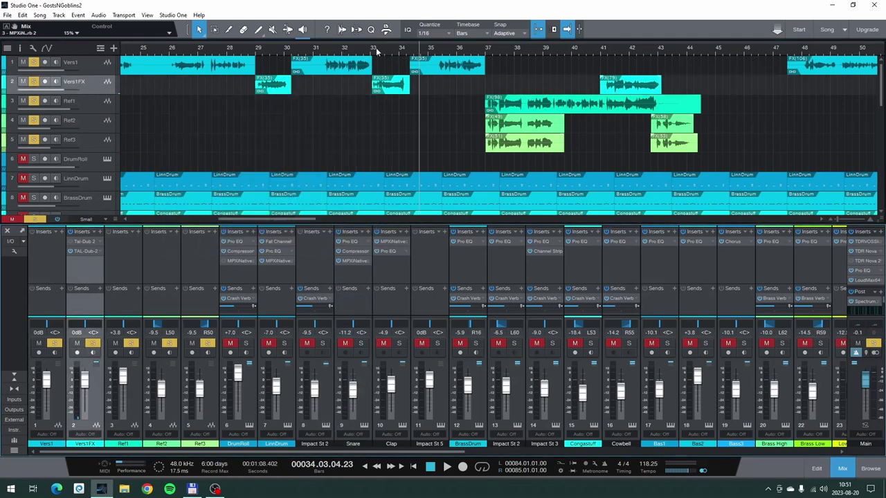
- Audition the soloed vocal tracks from around bar 33 through the refrain, stopping in bar 44
{"action": "left_click", "coordinate": [399, 59]}
{"action": "left_click", "coordinate": [384, 59]}
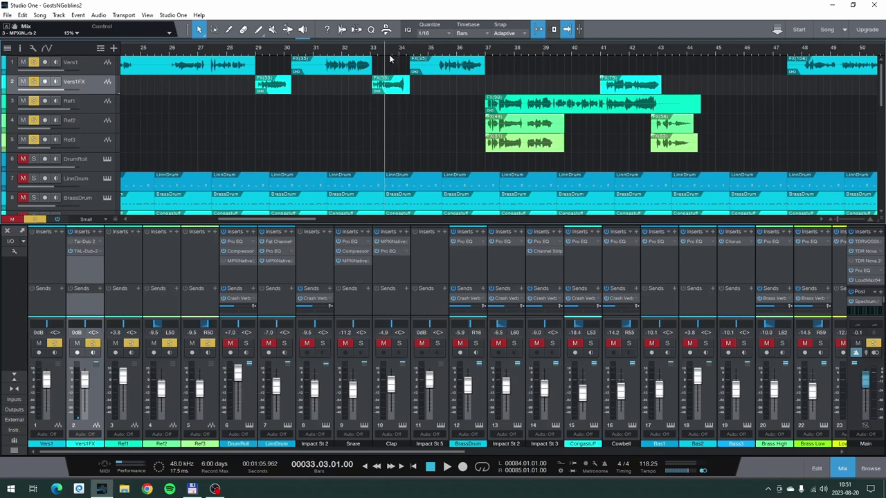
{"action": "left_click", "coordinate": [391, 59]}
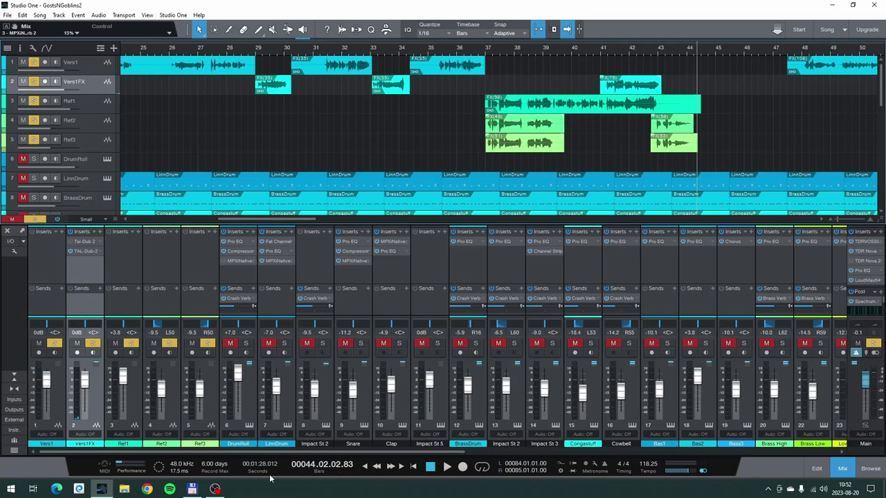
- Select the Vers1 track and enlarge the mixer so the VersBuss channel's whole insert list has more room
{"action": "left_click_drag", "start_coordinate": [266, 452], "coordinate": [306, 458]}
{"action": "scroll", "coordinate": [305, 456], "scroll_direction": "right", "scroll_amount": 6}
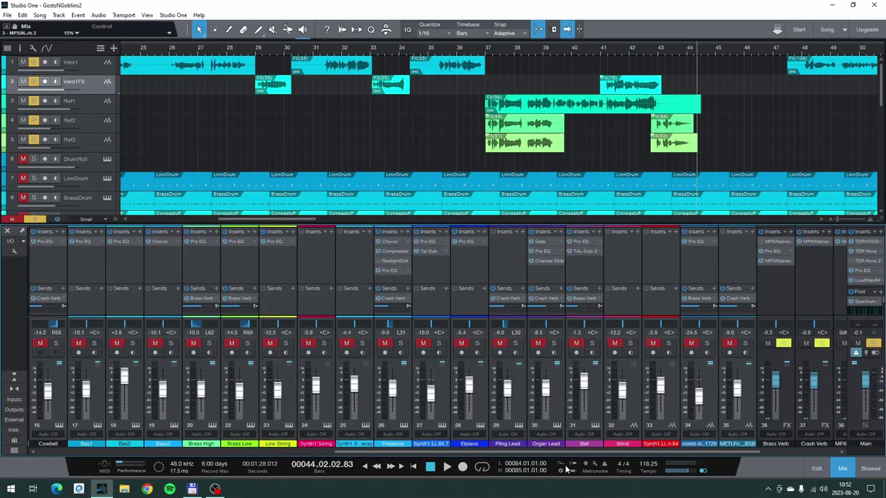
{"action": "scroll", "coordinate": [306, 149], "scroll_direction": "down", "scroll_amount": 3}
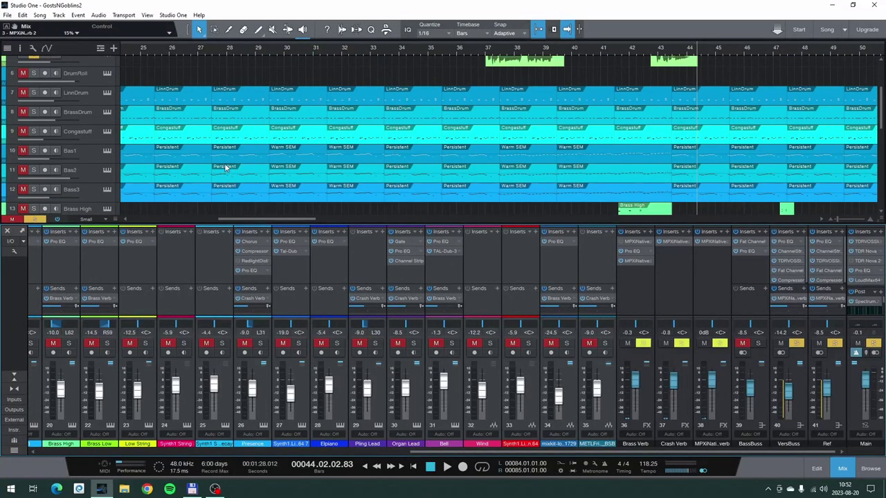
{"action": "scroll", "coordinate": [222, 164], "scroll_direction": "up", "scroll_amount": 3}
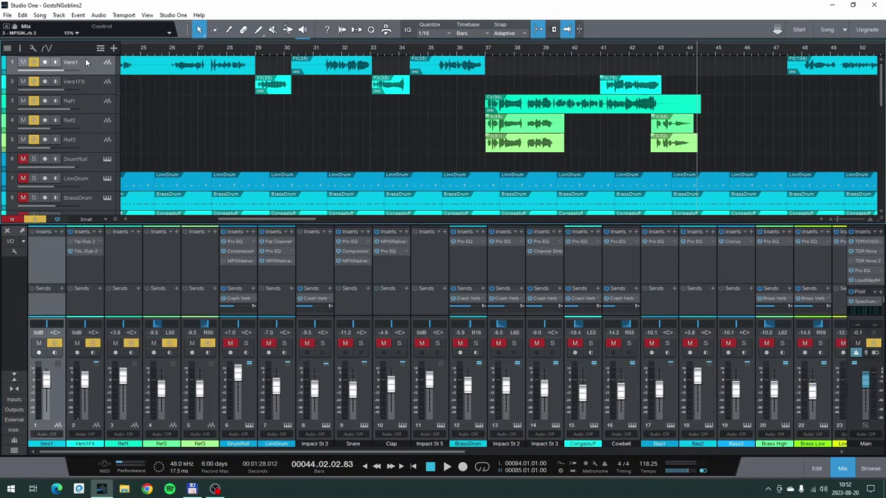
{"action": "left_click", "coordinate": [87, 63]}
{"action": "left_click_drag", "start_coordinate": [242, 451], "coordinate": [665, 449]}
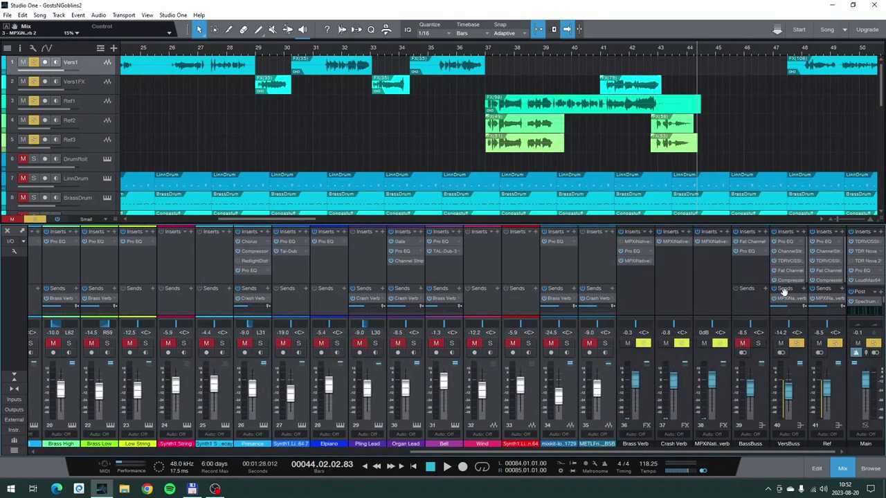
{"action": "left_click_drag", "start_coordinate": [794, 222], "coordinate": [794, 208]}
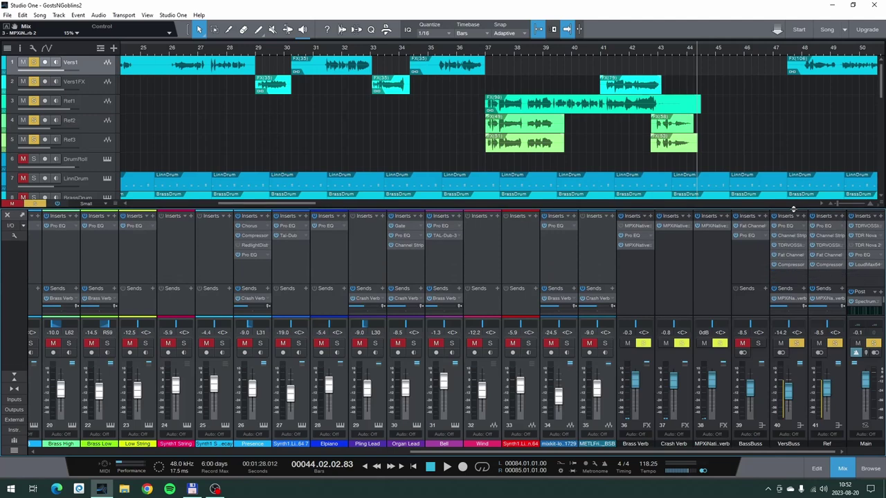
- Examine VersBuss's Pro EQ, Channel Strip and TDR VOS SlickEQ inserts in turn
{"action": "left_click", "coordinate": [788, 226]}
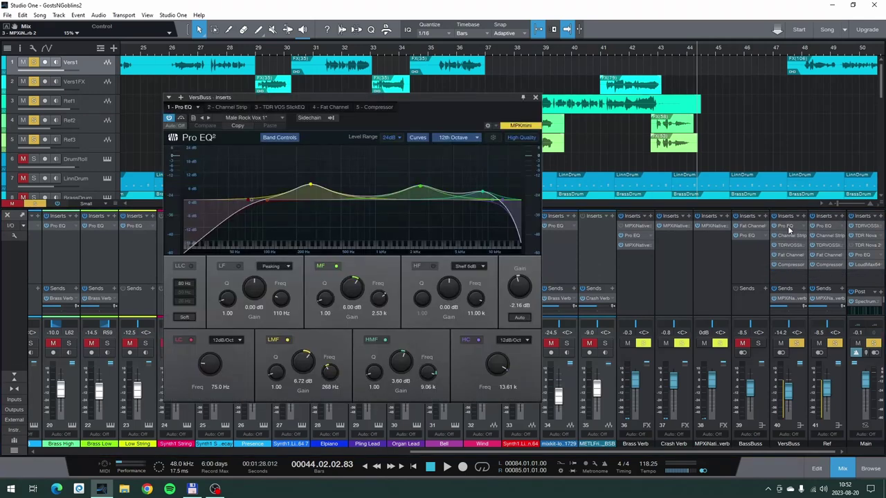
{"action": "left_click", "coordinate": [790, 236]}
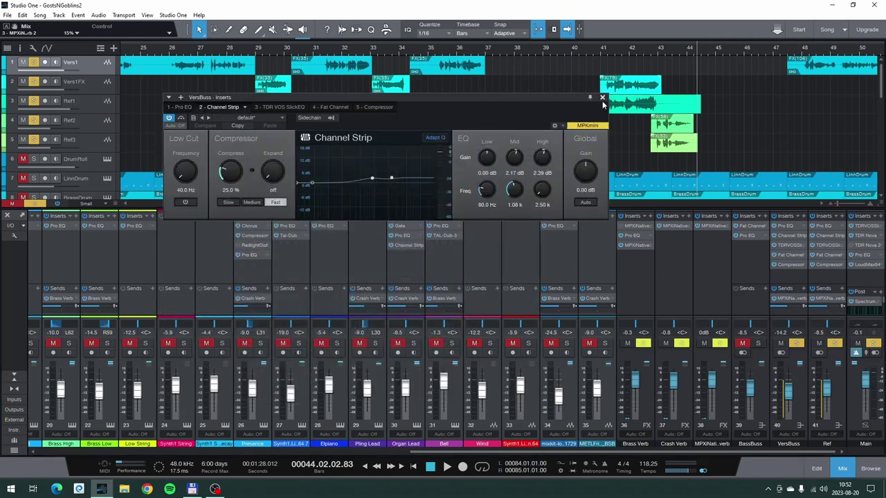
{"action": "left_click", "coordinate": [788, 245]}
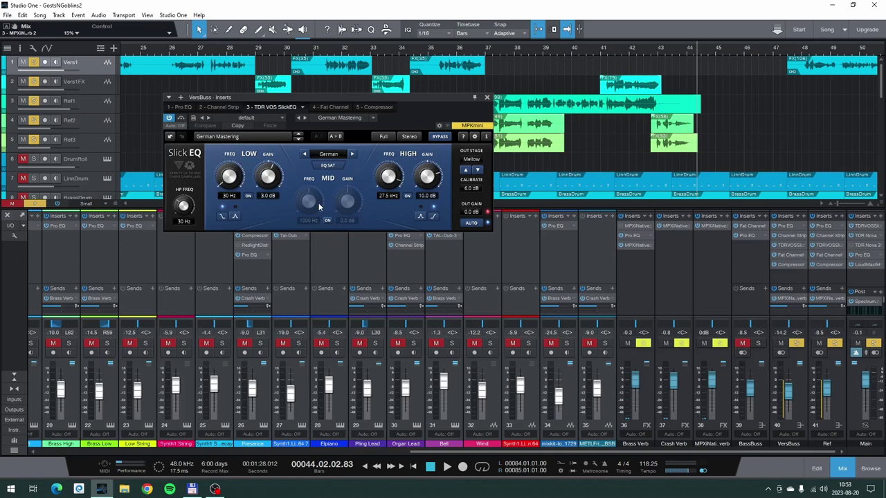
- Open VersBuss's Fat Channel insert with all its sections displayed together and set the gate release to 240 ms
{"action": "left_click", "coordinate": [789, 255]}
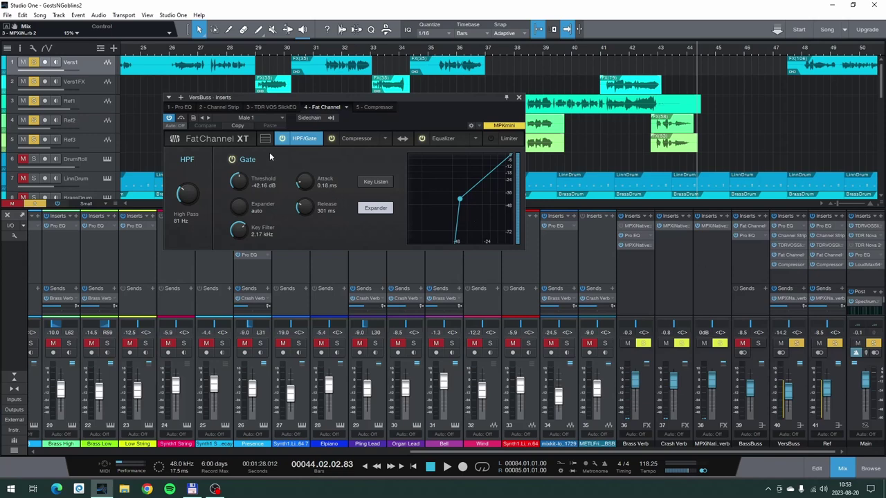
{"action": "left_click", "coordinate": [262, 141]}
{"action": "left_click_drag", "start_coordinate": [304, 207], "coordinate": [313, 218]}
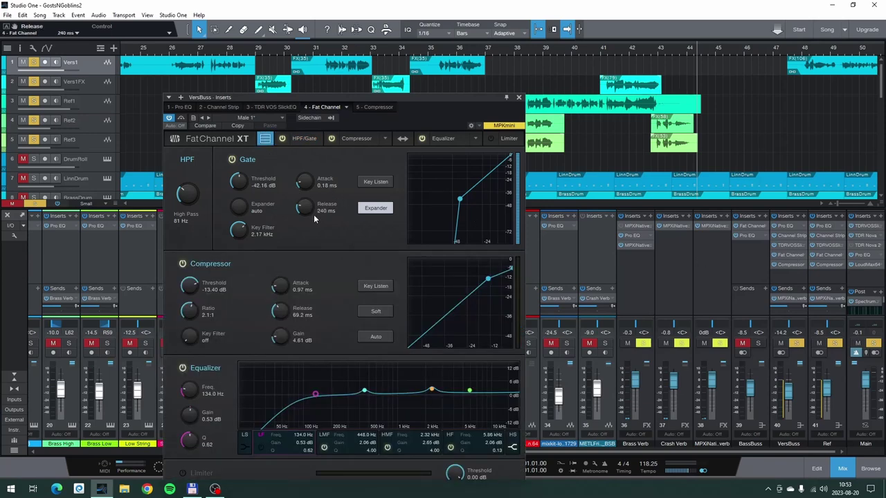
- Examine VersBuss's Compressor insert with its DeEsser preset and close the plug-in
{"action": "left_click", "coordinate": [792, 264]}
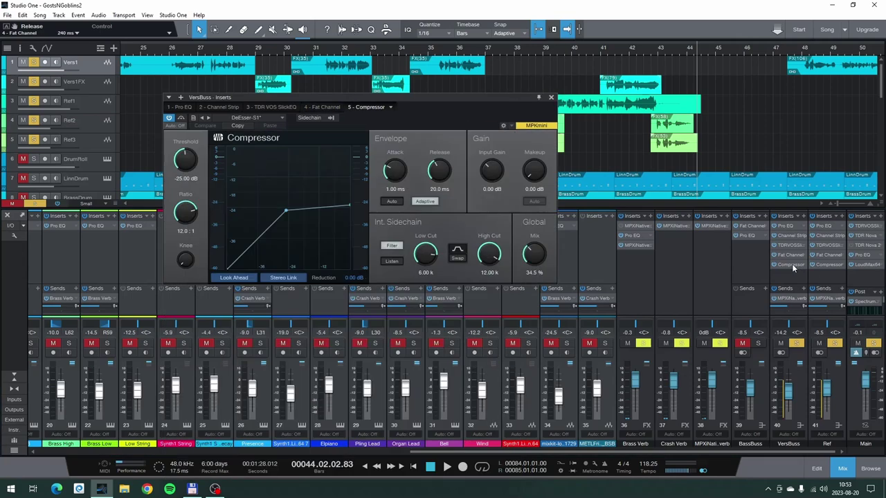
{"action": "left_click", "coordinate": [551, 98]}
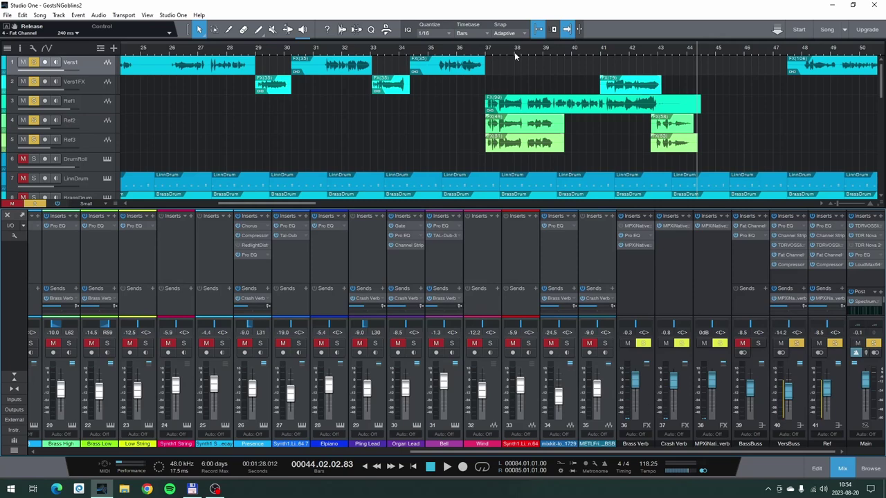
- Hide the mixer so the arrangement fills the window, with the track list starting at Vers1
{"action": "scroll", "coordinate": [514, 52], "scroll_direction": "down", "scroll_amount": 3}
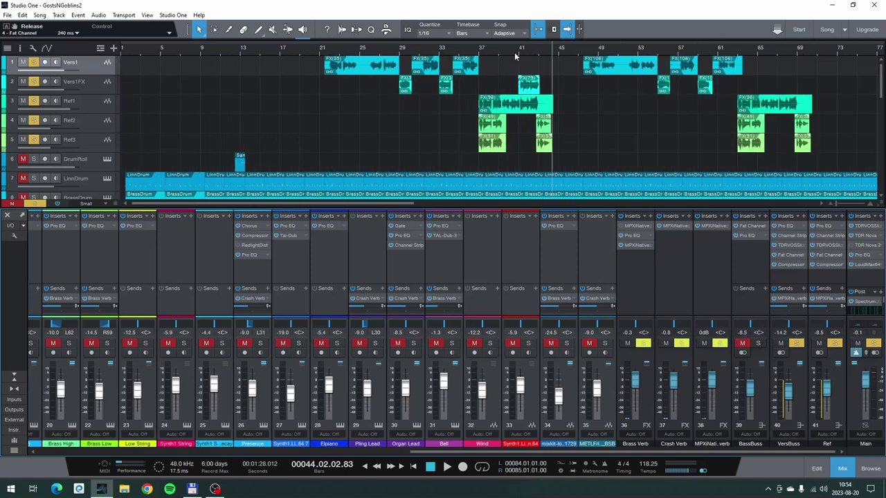
{"action": "scroll", "coordinate": [596, 120], "scroll_direction": "down", "scroll_amount": 4}
{"action": "scroll", "coordinate": [596, 120], "scroll_direction": "down", "scroll_amount": 4}
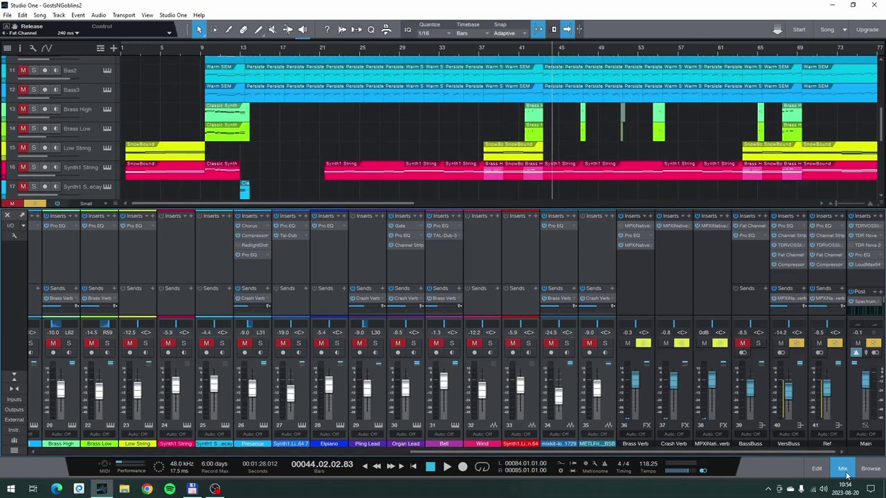
{"action": "key", "text": "F3"}
{"action": "scroll", "coordinate": [575, 291], "scroll_direction": "up", "scroll_amount": 4}
{"action": "scroll", "coordinate": [568, 291], "scroll_direction": "up", "scroll_amount": 2}
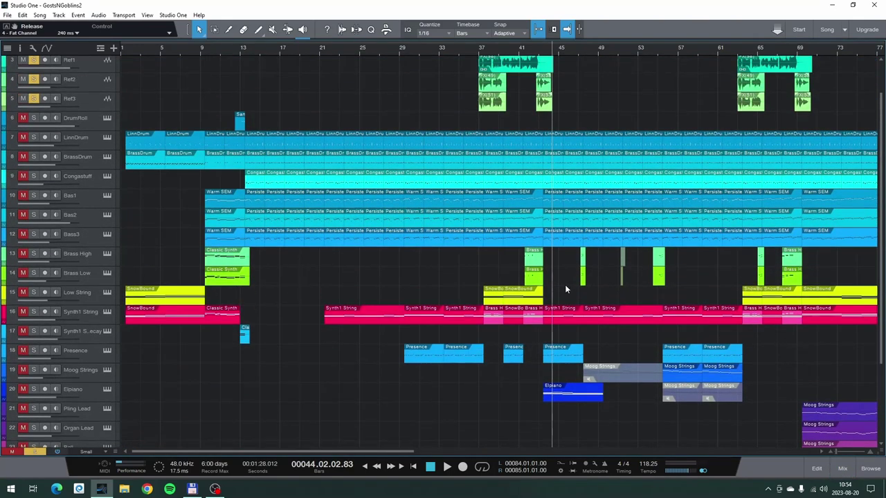
{"action": "scroll", "coordinate": [564, 289], "scroll_direction": "up", "scroll_amount": 1}
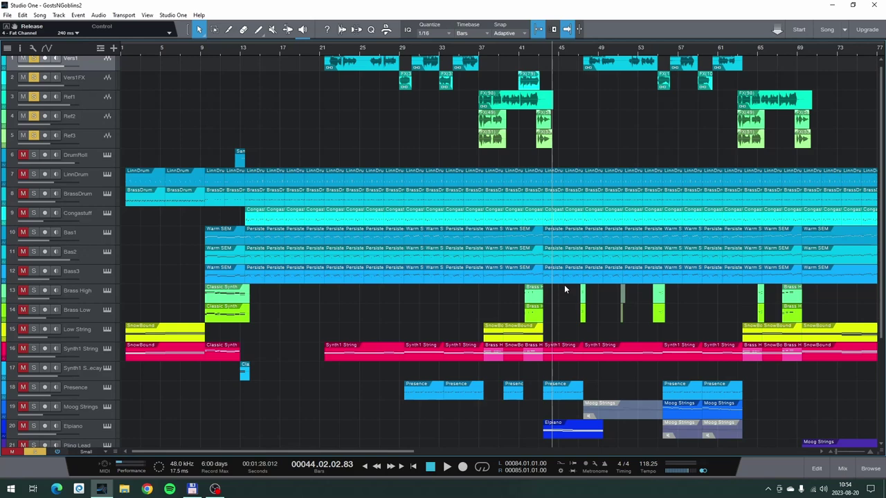
{"action": "scroll", "coordinate": [300, 182], "scroll_direction": "up", "scroll_amount": 1}
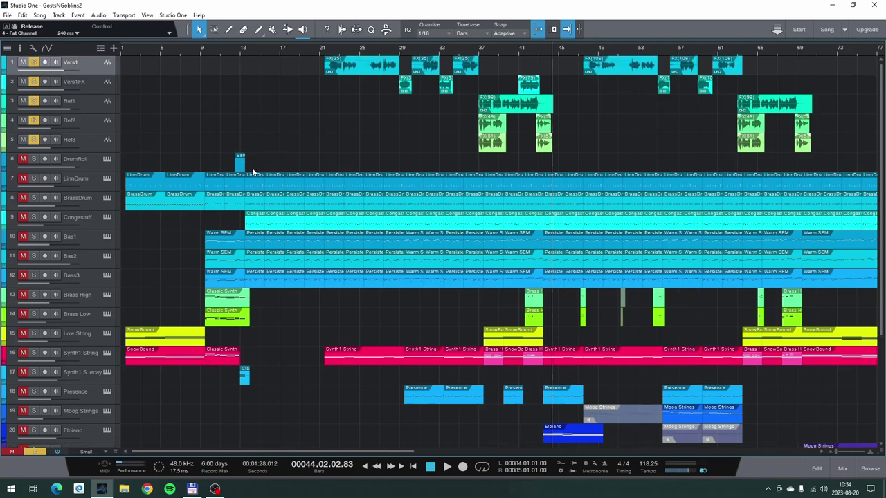
- Remove the solo from the Vers1, Vers1FX, Ref1, Ref2 and Ref3 tracks
{"action": "left_click", "coordinate": [34, 62]}
{"action": "left_click", "coordinate": [34, 82]}
{"action": "left_click", "coordinate": [33, 101]}
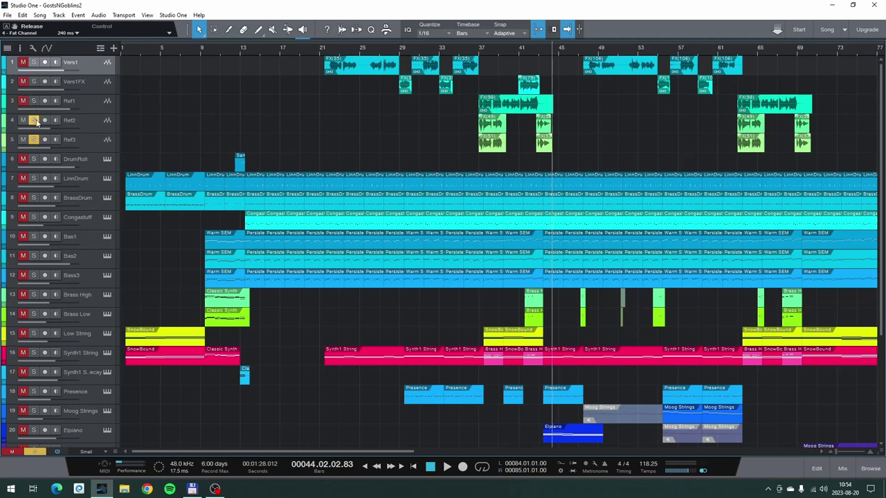
{"action": "left_click", "coordinate": [33, 120]}
{"action": "left_click", "coordinate": [33, 139]}
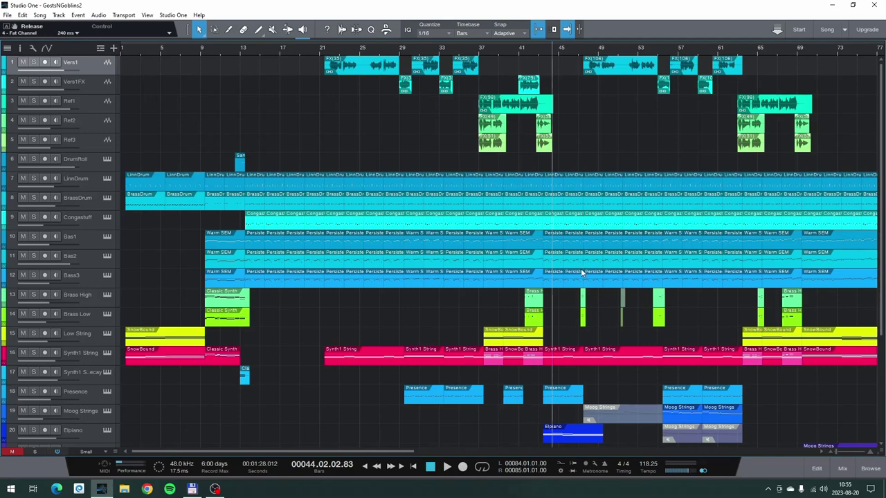
- Place the playhead at bar 69, just before the Pling Lead, Organ Lead and Bell parts
{"action": "scroll", "coordinate": [583, 273], "scroll_direction": "down", "scroll_amount": 4}
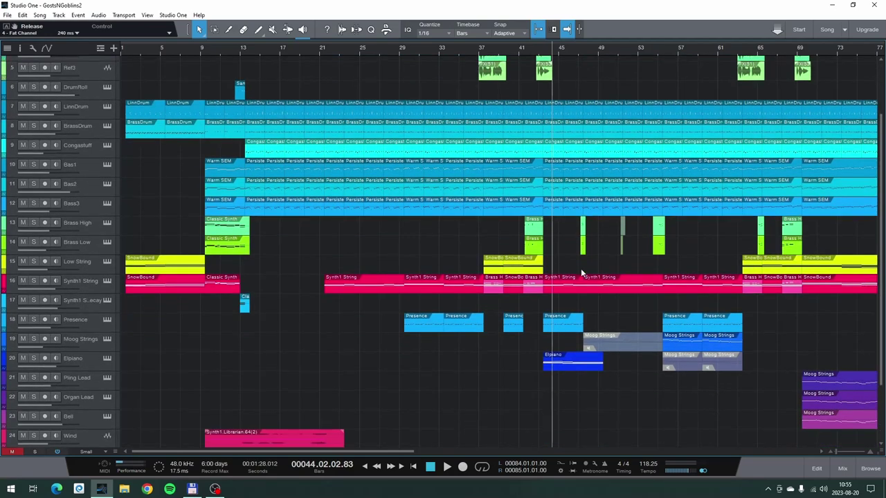
{"action": "scroll", "coordinate": [580, 269], "scroll_direction": "down", "scroll_amount": 2}
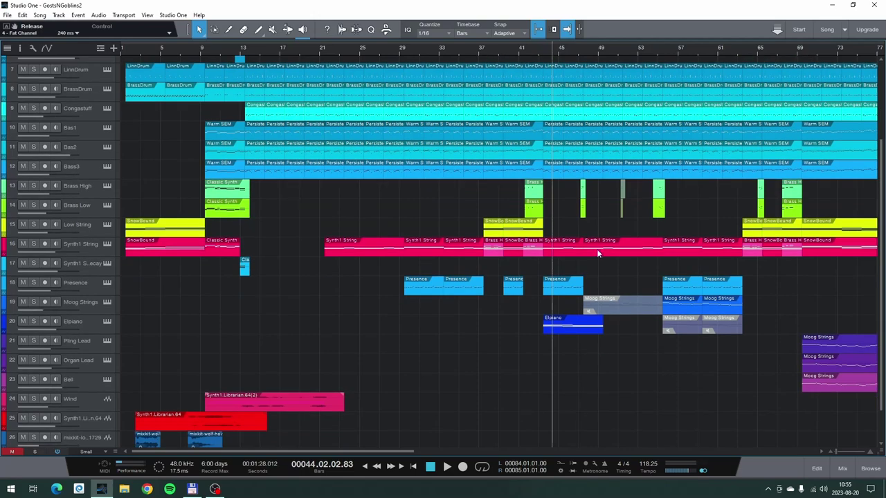
{"action": "left_click_drag", "start_coordinate": [311, 451], "coordinate": [446, 450]}
{"action": "left_click", "coordinate": [432, 51]}
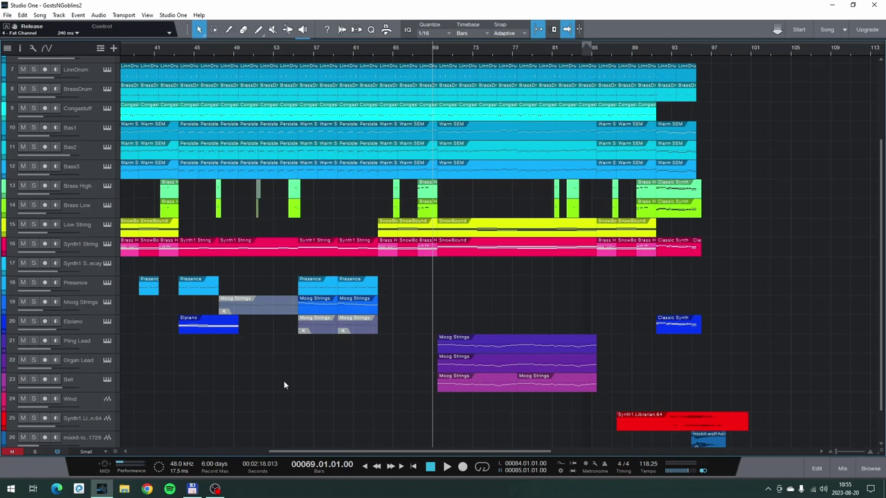
- Play from bar 70 with Pling Lead, Organ Lead and Bell soloed, and narrow the solo down to Pling Lead alone
{"action": "left_click", "coordinate": [445, 52]}
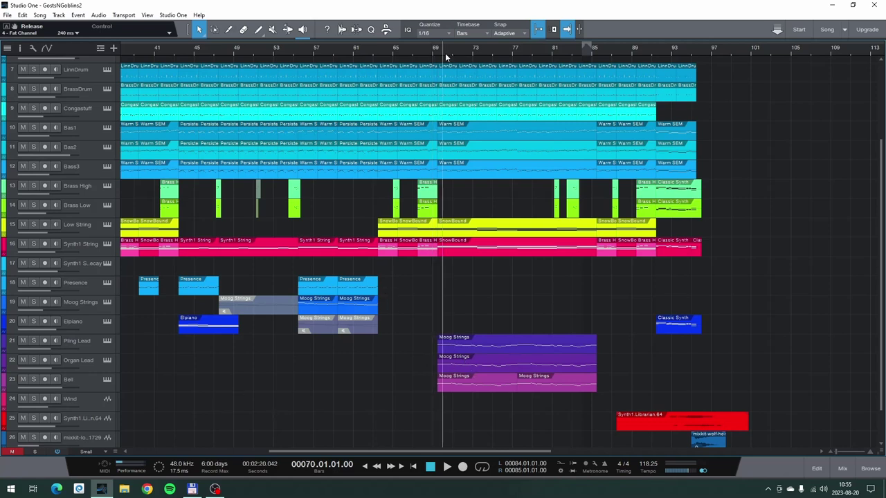
{"action": "key", "text": "space"}
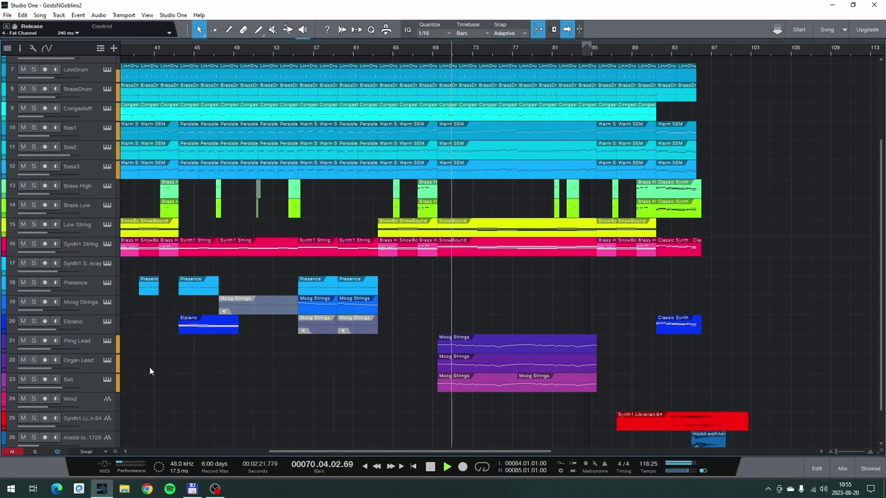
{"action": "left_click_drag", "start_coordinate": [32, 340], "coordinate": [36, 378]}
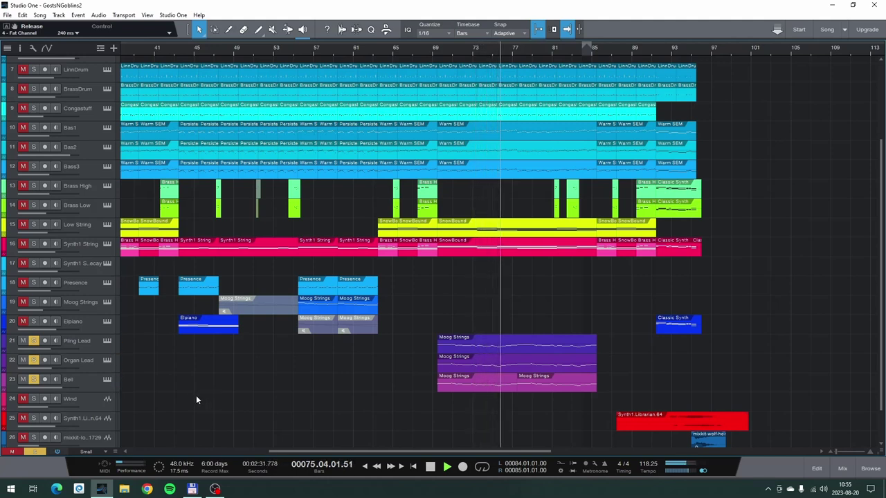
{"action": "left_click", "coordinate": [33, 360]}
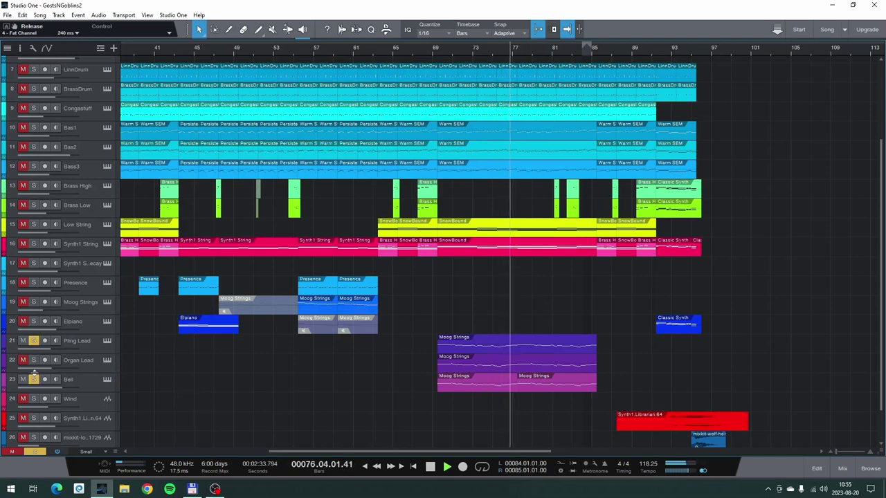
{"action": "left_click", "coordinate": [33, 379]}
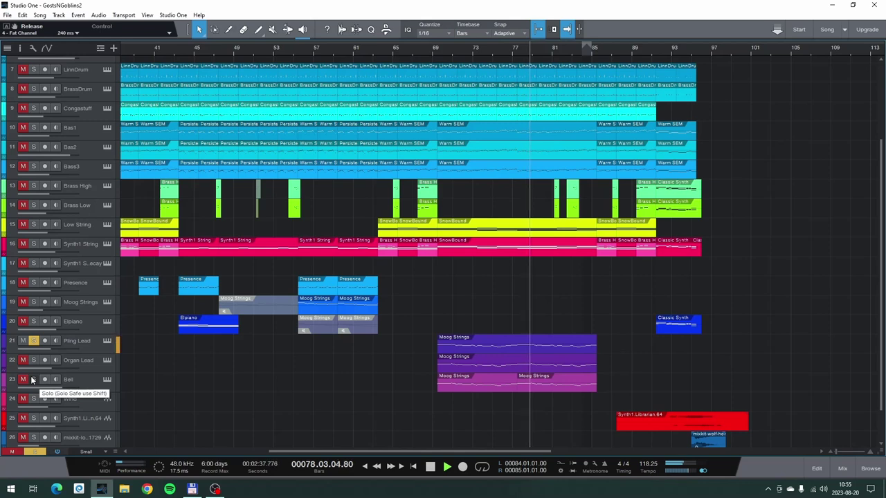
- Solo Organ Lead instead of Pling Lead, examine its Analog Lab Intro instrument and close the instrument window
{"action": "left_click", "coordinate": [34, 360]}
{"action": "left_click", "coordinate": [33, 341]}
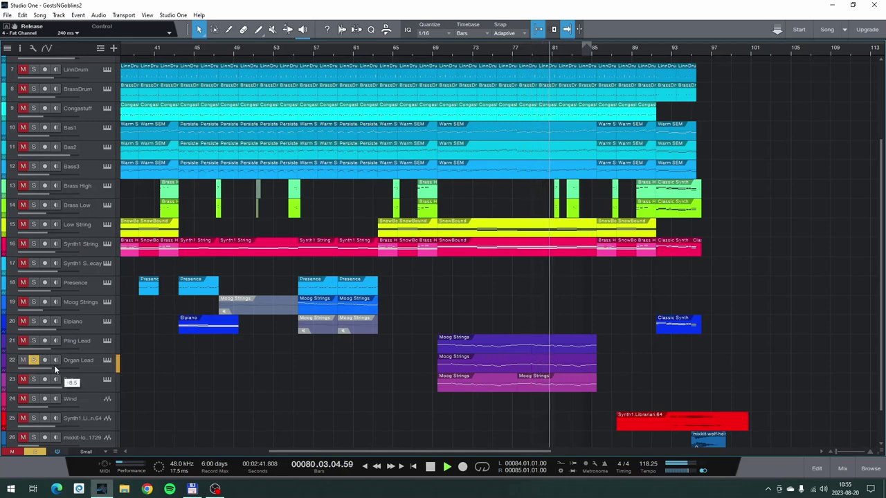
{"action": "left_click", "coordinate": [107, 360]}
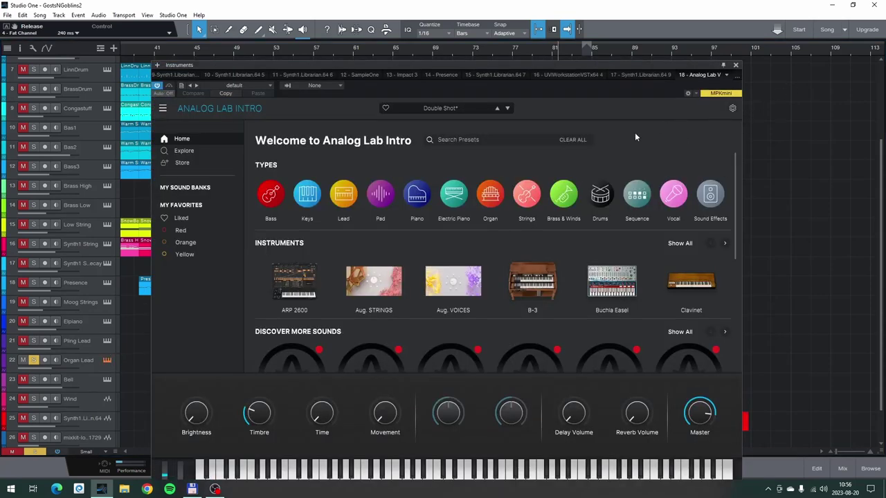
{"action": "left_click", "coordinate": [735, 66]}
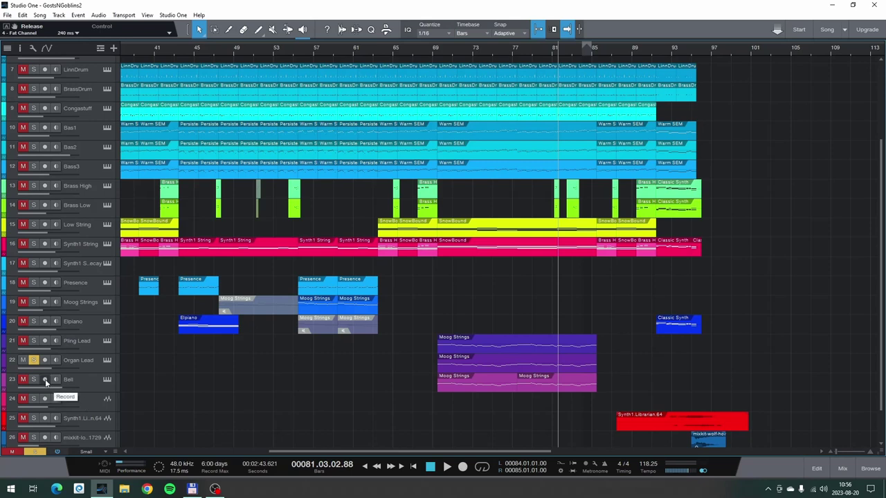
- Play from bar 69 with only Bell soloed, and add the Organ Lead and Pling Lead solos during playback
{"action": "left_click", "coordinate": [434, 53]}
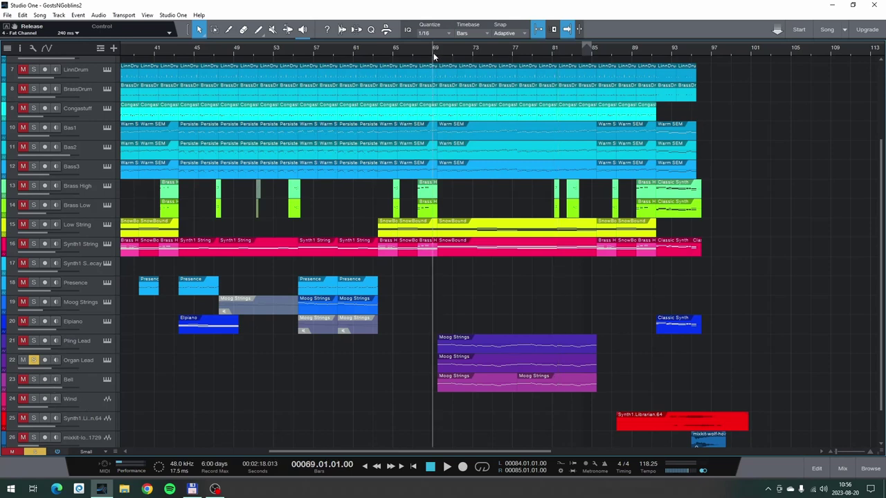
{"action": "left_click", "coordinate": [34, 361]}
{"action": "left_click", "coordinate": [34, 380]}
{"action": "key", "text": "space"}
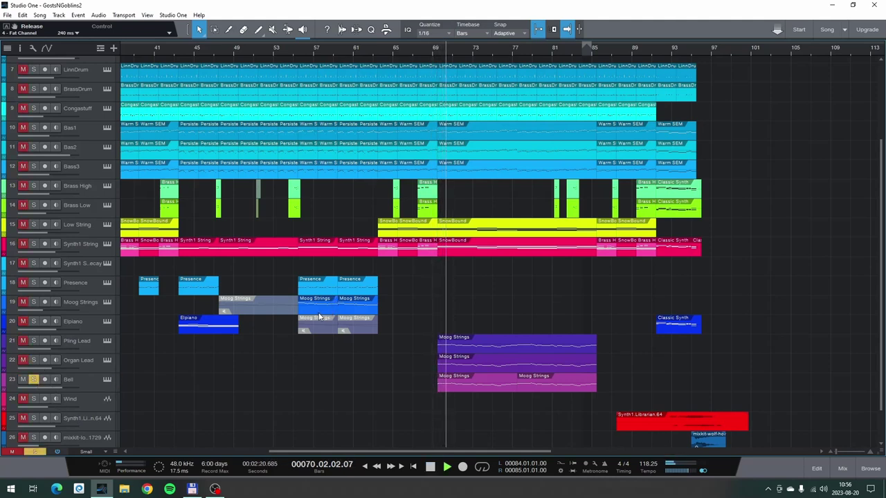
{"action": "left_click", "coordinate": [34, 360]}
{"action": "left_click", "coordinate": [34, 341]}
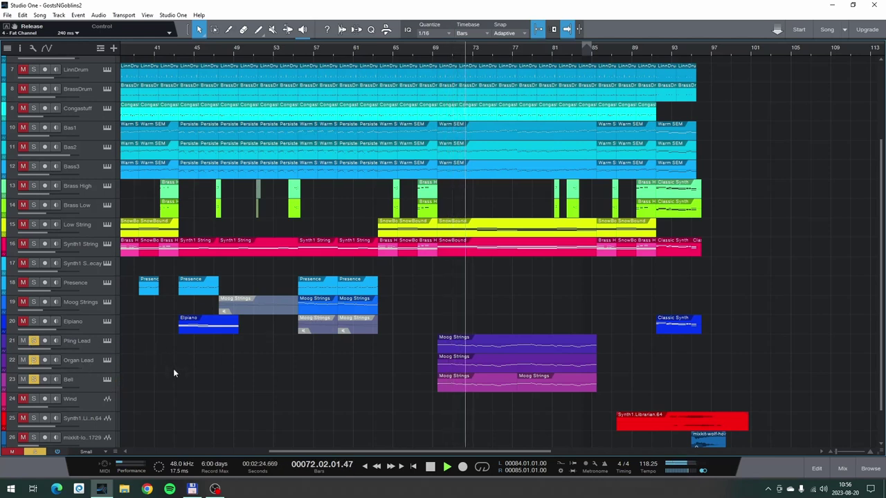
- Remove the solo from Bell, Organ Lead and Pling Lead and stop playback
{"action": "left_click", "coordinate": [34, 380]}
{"action": "left_click", "coordinate": [34, 360]}
{"action": "left_click", "coordinate": [34, 342]}
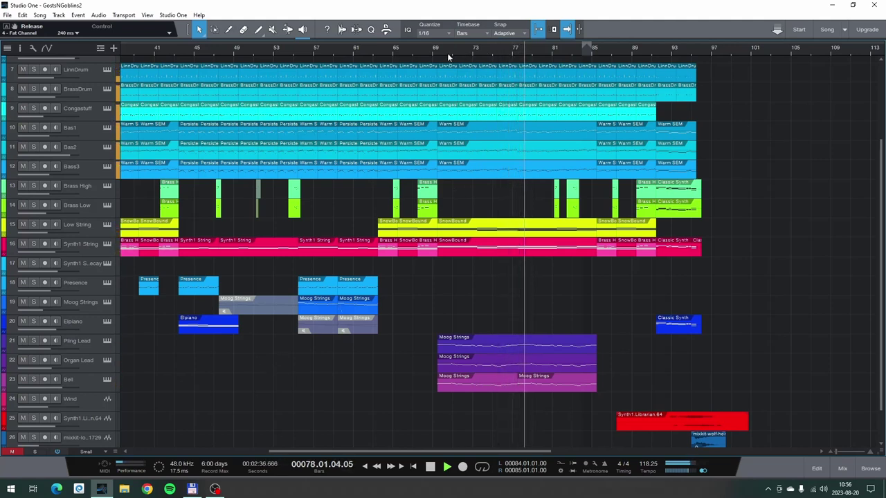
{"action": "key", "text": "space"}
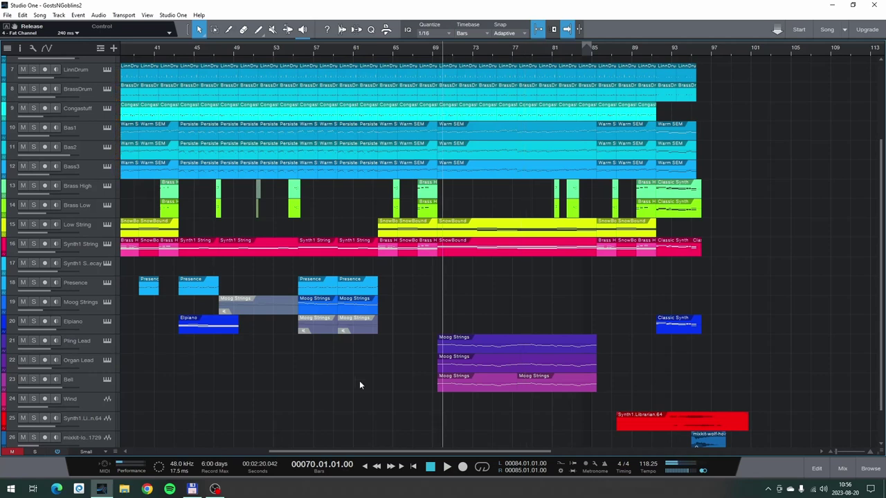
- Solo Organ Lead, Pling Lead and Bell, play them from bar 69, and toggle Pling Lead's solo off and on to compare
{"action": "left_click", "coordinate": [435, 51]}
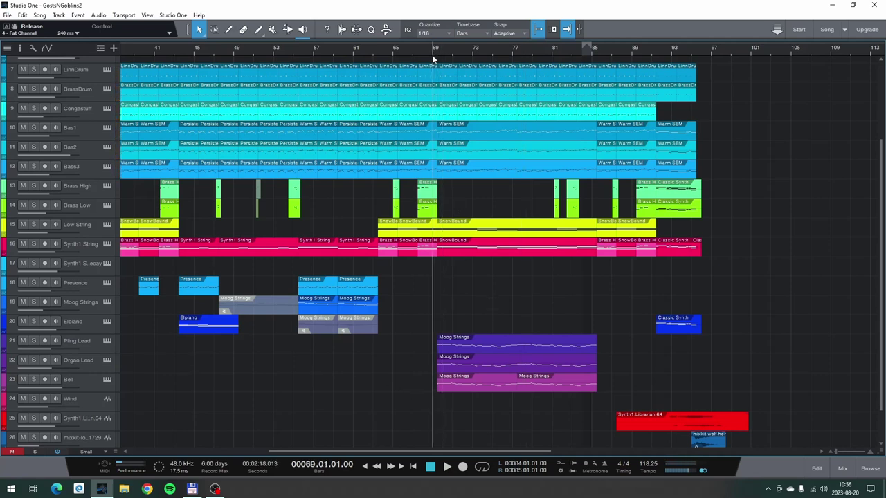
{"action": "left_click", "coordinate": [33, 360]}
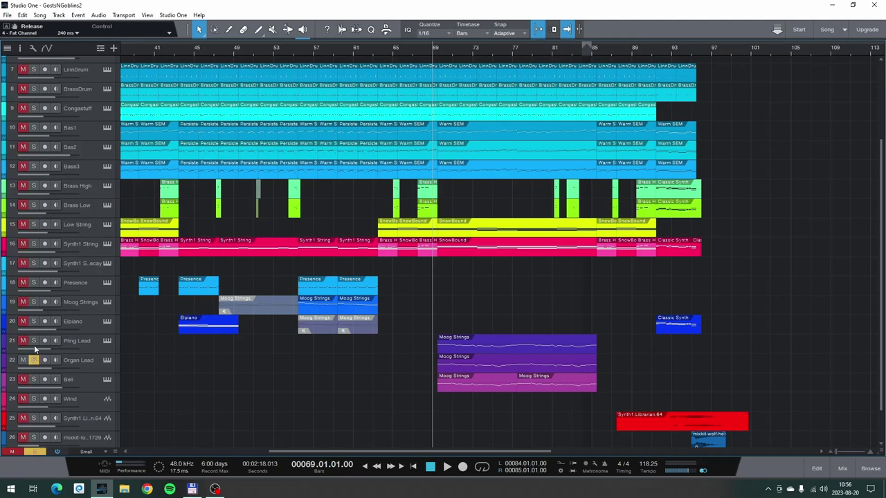
{"action": "left_click", "coordinate": [33, 341]}
{"action": "left_click", "coordinate": [35, 377]}
{"action": "key", "text": "space"}
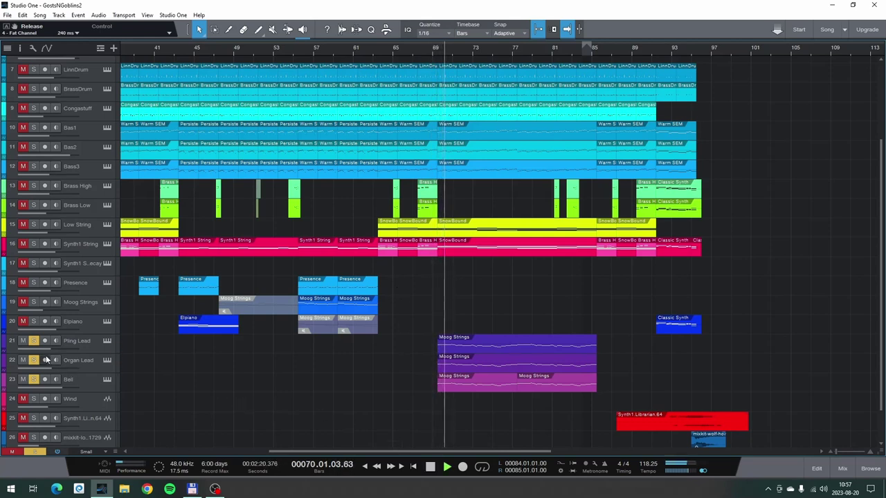
{"action": "left_click", "coordinate": [34, 340]}
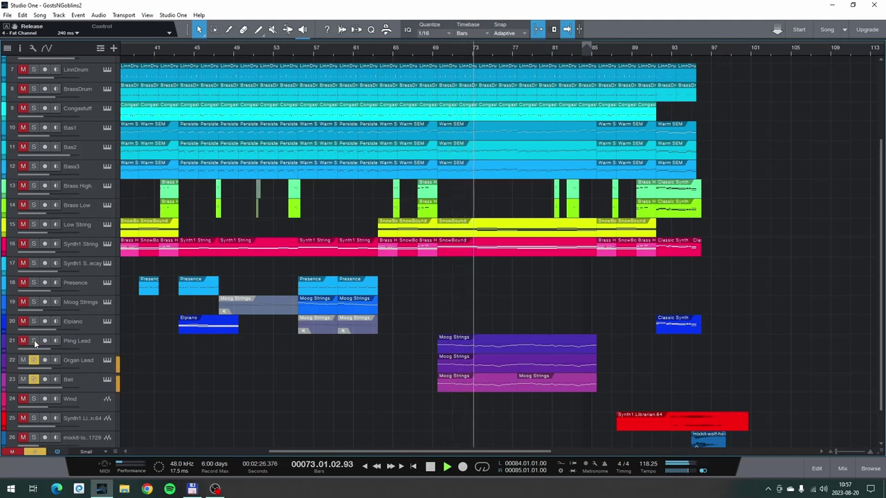
{"action": "left_click", "coordinate": [34, 341]}
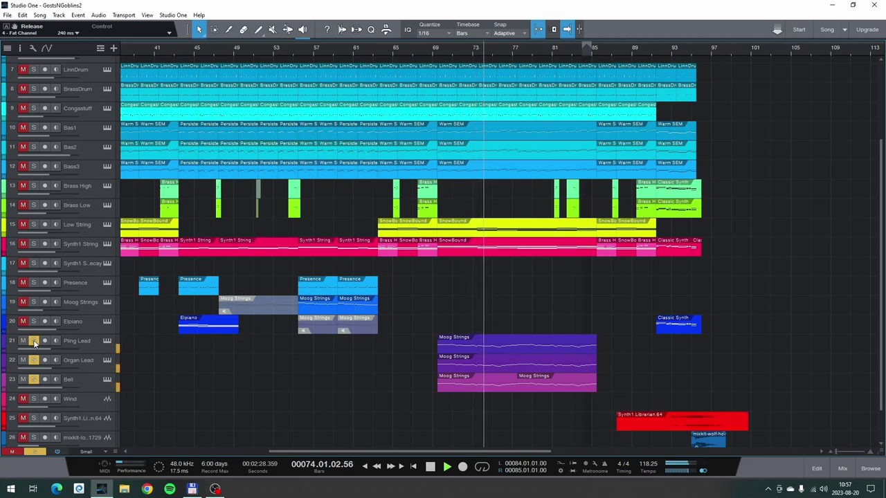
- Stop playback and clear the solos on Pling Lead, Organ Lead and Bell
{"action": "key", "text": "space"}
{"action": "left_click", "coordinate": [33, 341]}
{"action": "left_click", "coordinate": [34, 360]}
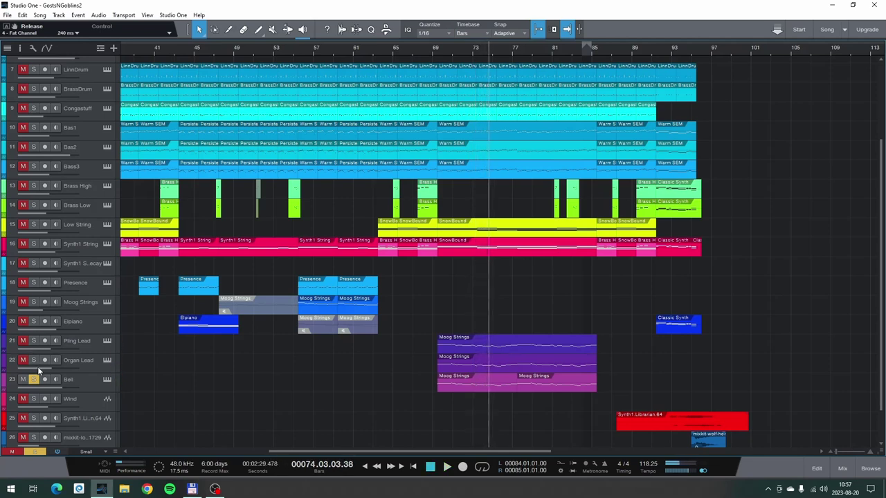
{"action": "left_click", "coordinate": [34, 379]}
- Play the full mix from bar 69, muting and unmuting Pling Lead to compare, and stop playback
{"action": "left_click", "coordinate": [433, 51]}
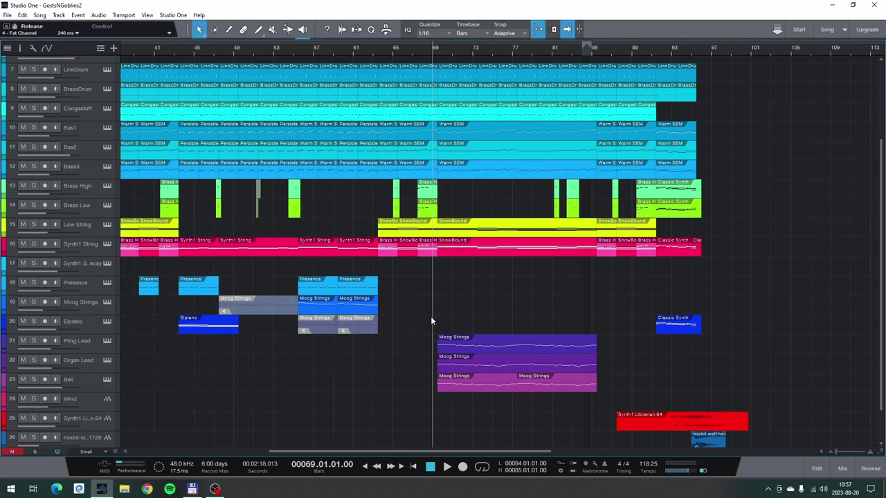
{"action": "key", "text": "space"}
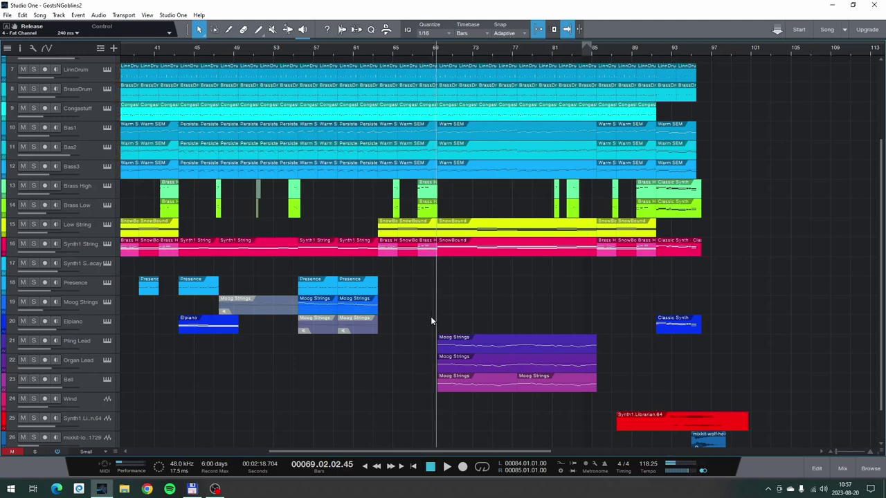
{"action": "key", "text": "space"}
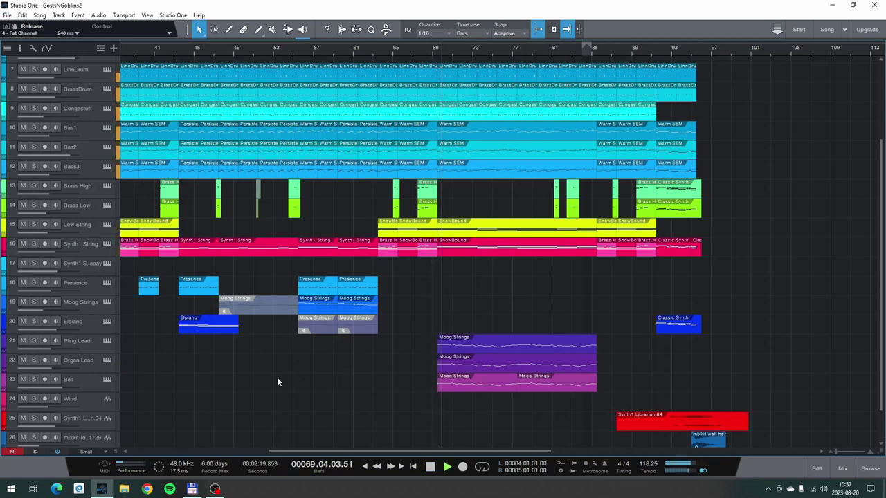
{"action": "left_click", "coordinate": [23, 341]}
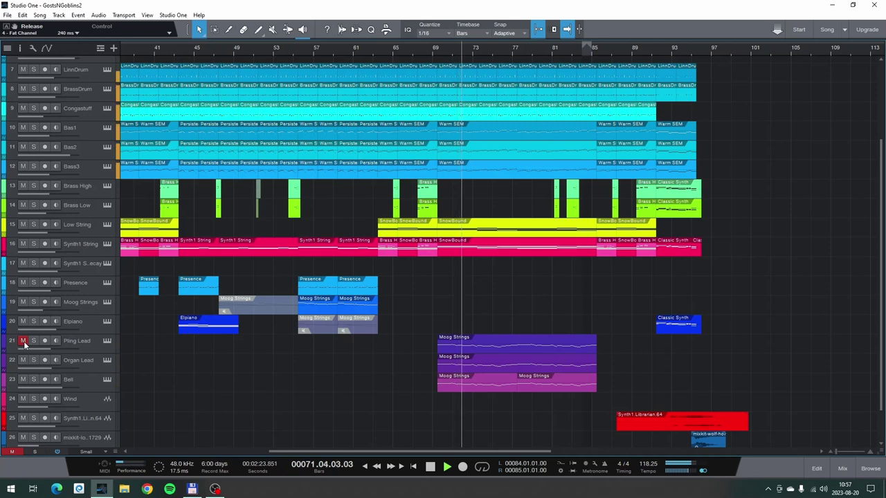
{"action": "left_click", "coordinate": [23, 342]}
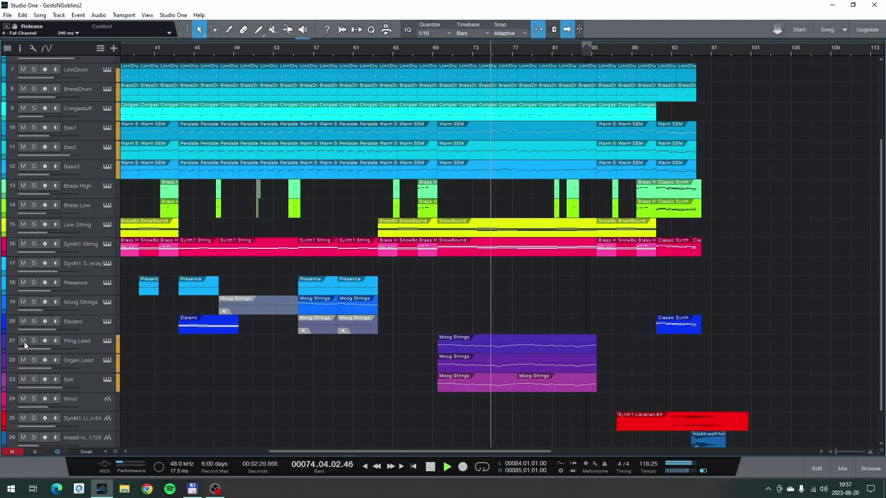
{"action": "left_click", "coordinate": [22, 341]}
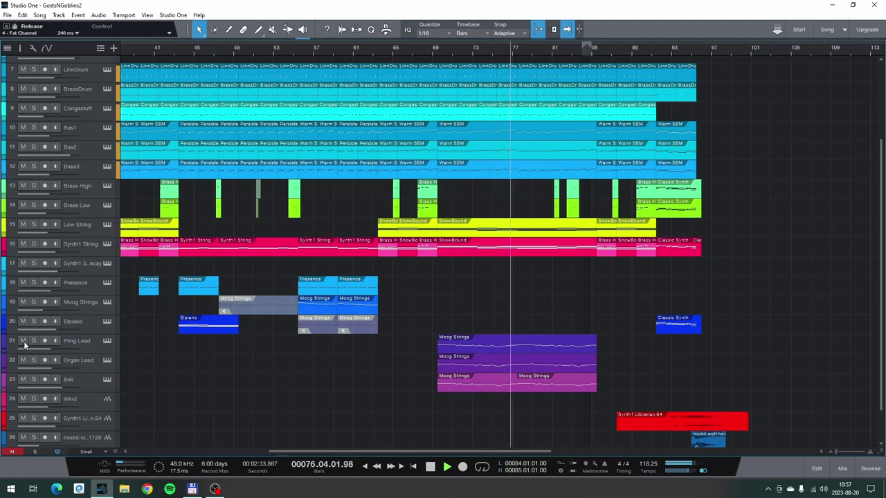
{"action": "left_click", "coordinate": [23, 341]}
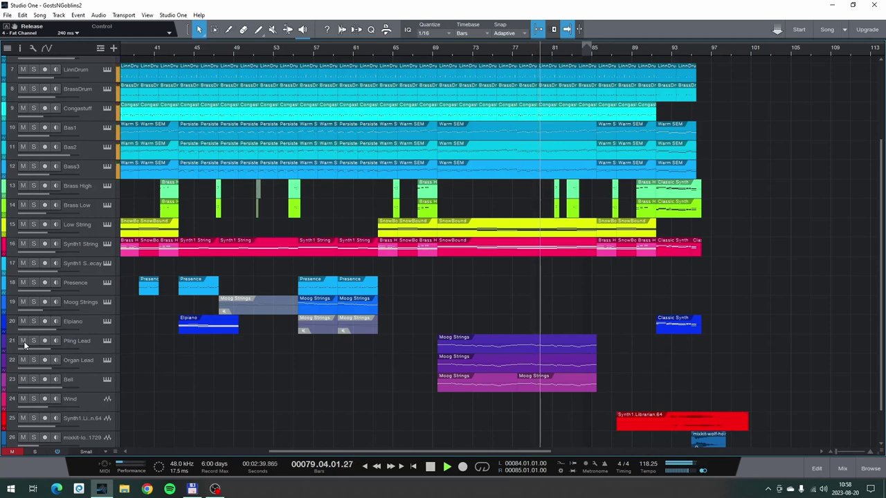
{"action": "key", "text": "space"}
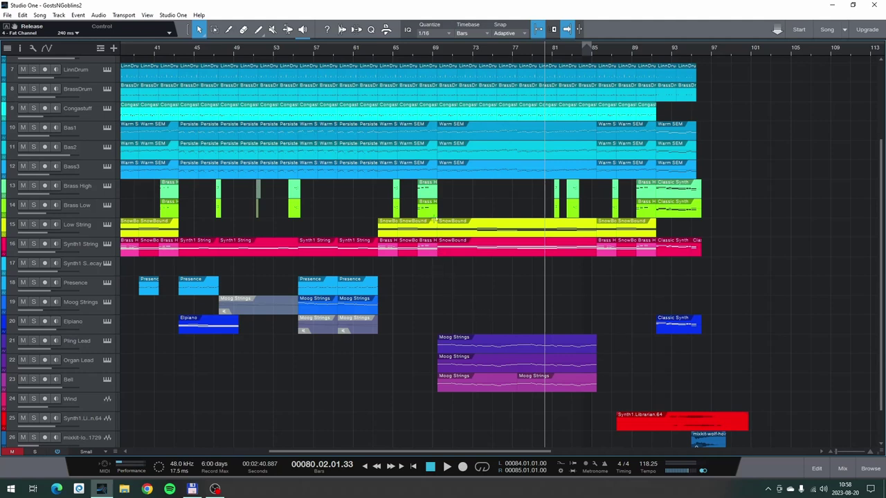
- Examine Brass High's UVI Workstation instrument and its Power Brass preset in the preset browser, and close the instrument window
{"action": "left_click", "coordinate": [85, 194]}
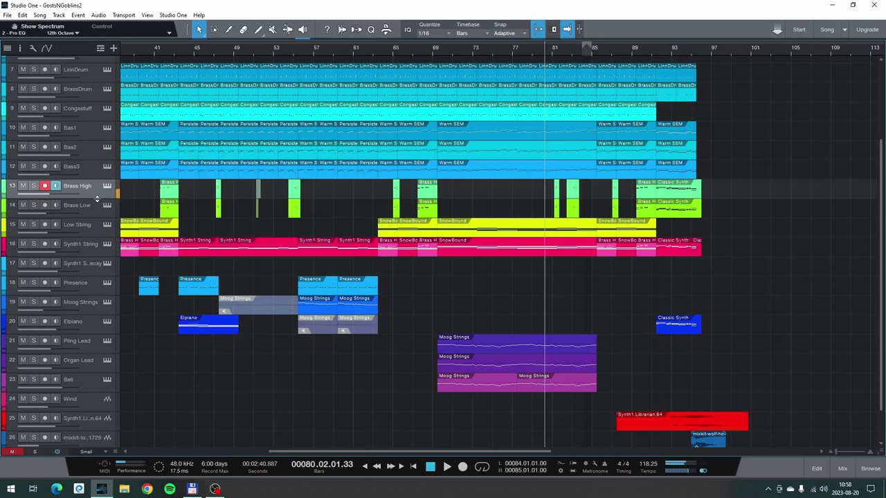
{"action": "left_click", "coordinate": [107, 186]}
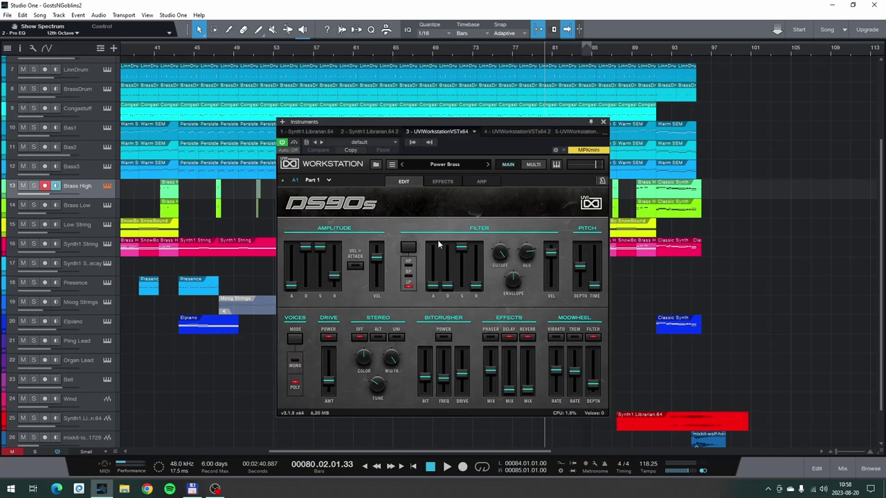
{"action": "left_click", "coordinate": [447, 164]}
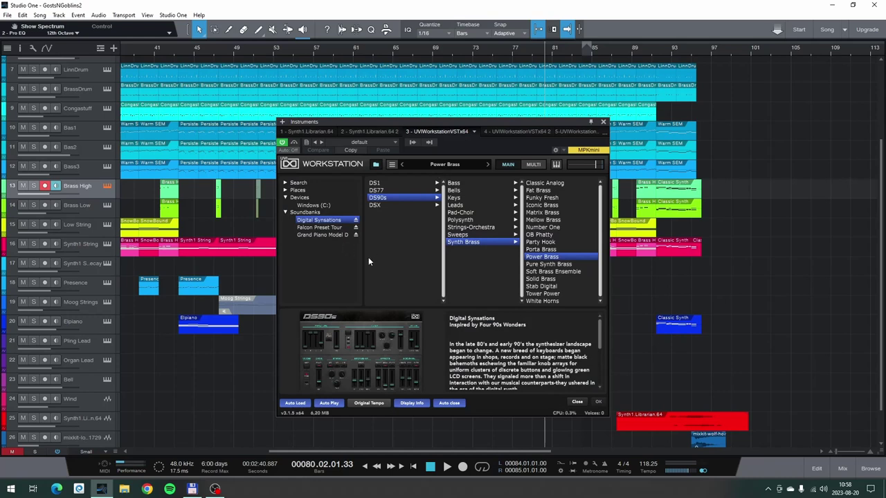
{"action": "left_click", "coordinate": [603, 124]}
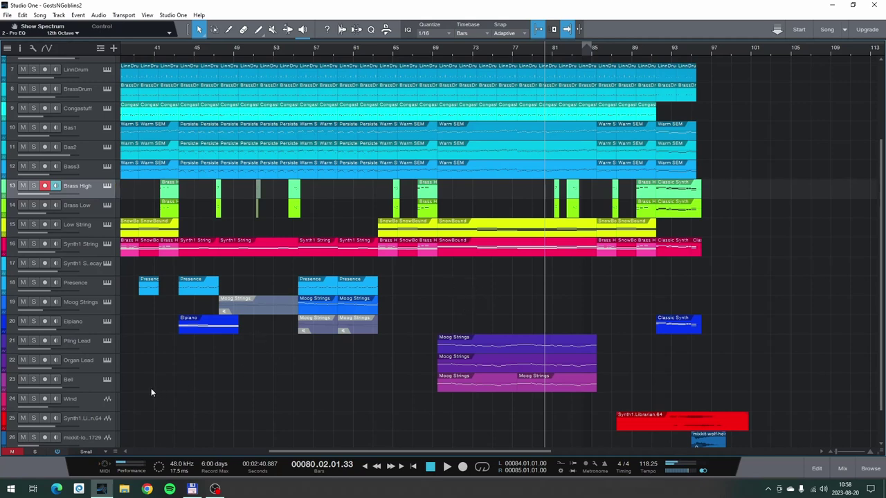
- Select the Brass Low track and solo both Brass High and Brass Low
{"action": "left_click", "coordinate": [93, 210]}
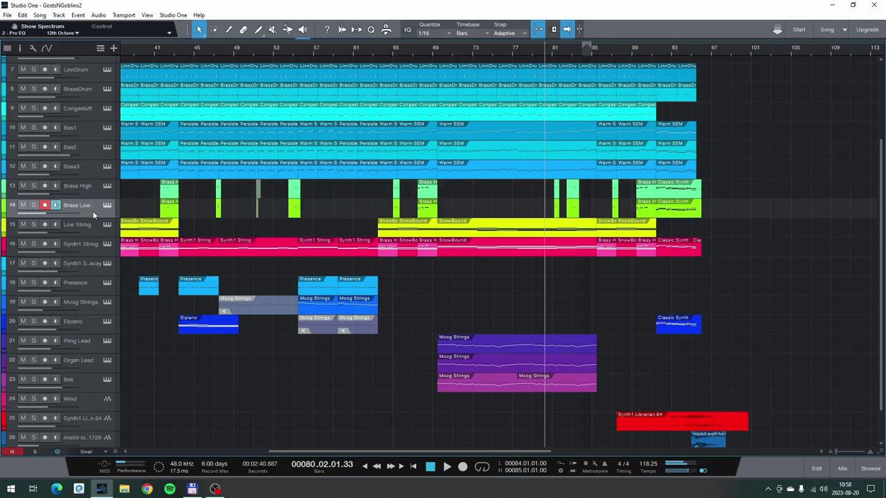
{"action": "left_click", "coordinate": [35, 187]}
{"action": "left_click", "coordinate": [33, 205]}
- Position the playhead ahead of the brass part just before bar 69, play the soloed brass and stop playback
{"action": "left_click", "coordinate": [419, 49]}
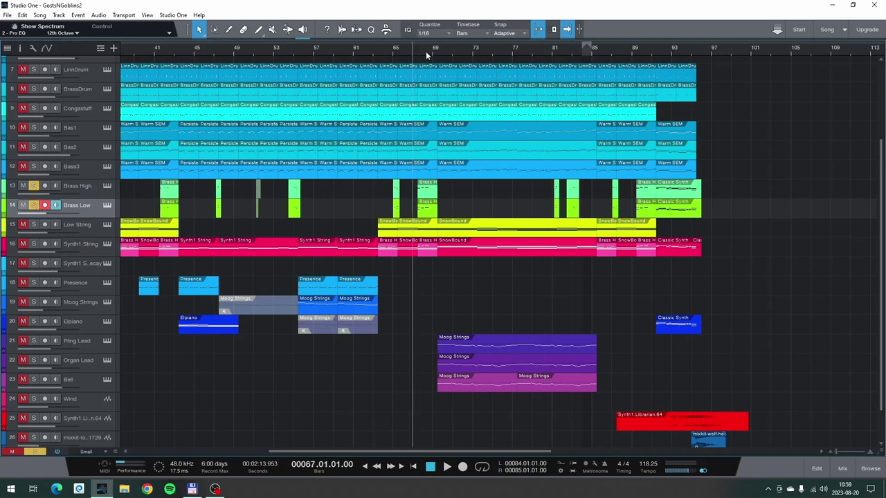
{"action": "left_click", "coordinate": [422, 52]}
{"action": "left_click", "coordinate": [416, 51]}
{"action": "left_click", "coordinate": [393, 53]}
{"action": "key", "text": "space"}
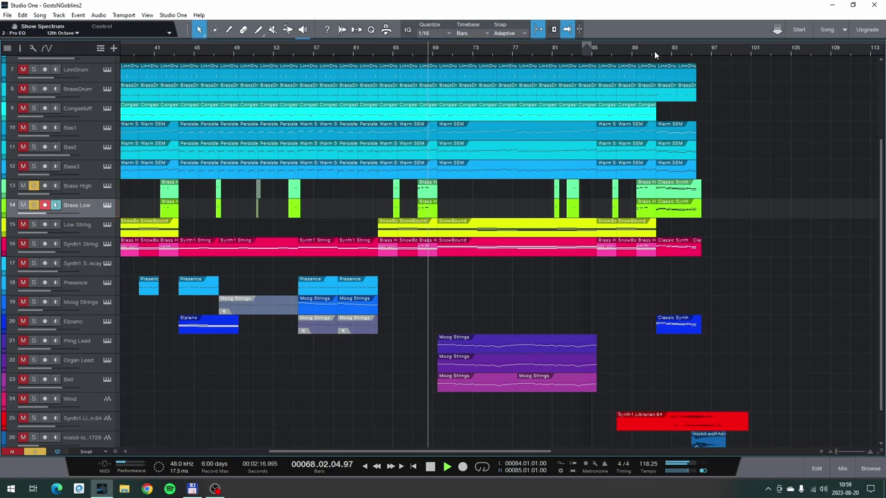
{"action": "key", "text": "space"}
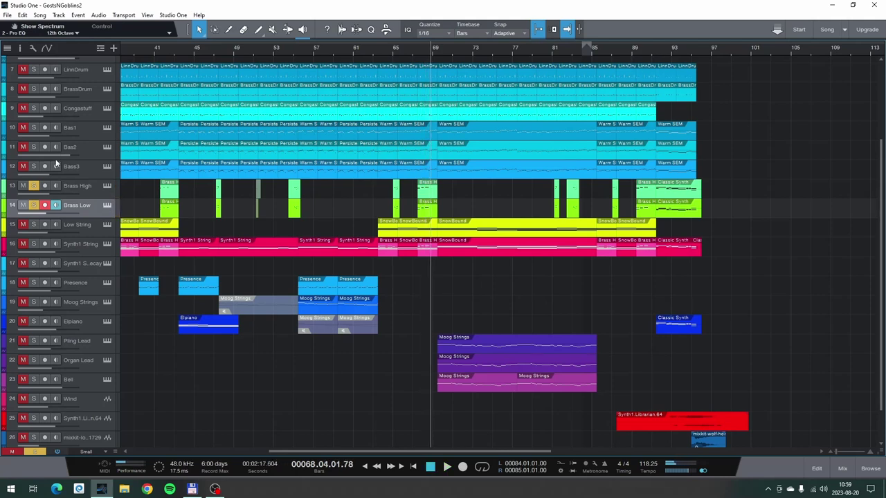
- Select the Brass High track and clear the solo on both Brass High and Brass Low
{"action": "mouse_move", "coordinate": [50, 198]}
{"action": "left_click", "coordinate": [83, 184]}
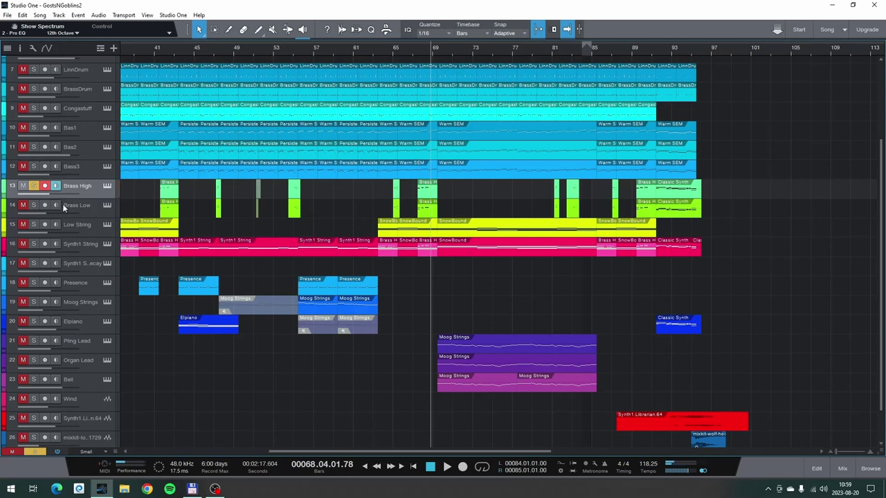
{"action": "left_click", "coordinate": [33, 185]}
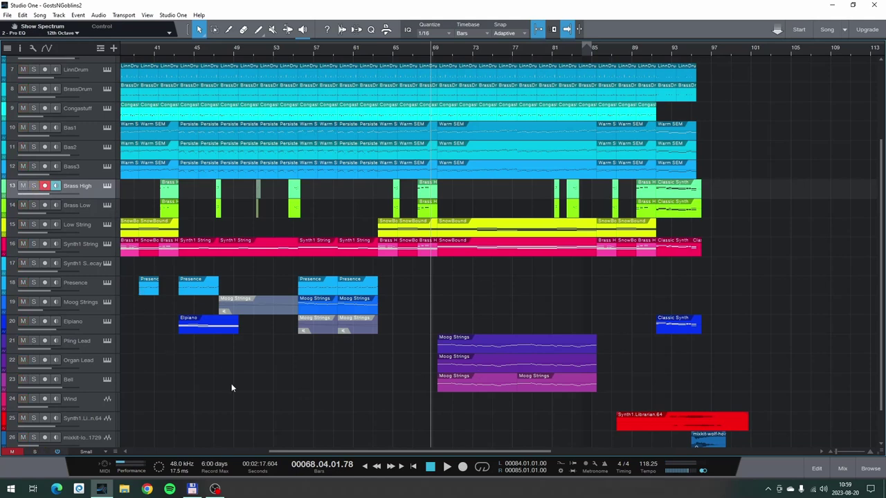
- Select the Organ Lead track, solo it to single out its sound, and clear the solo again
{"action": "left_click", "coordinate": [69, 367]}
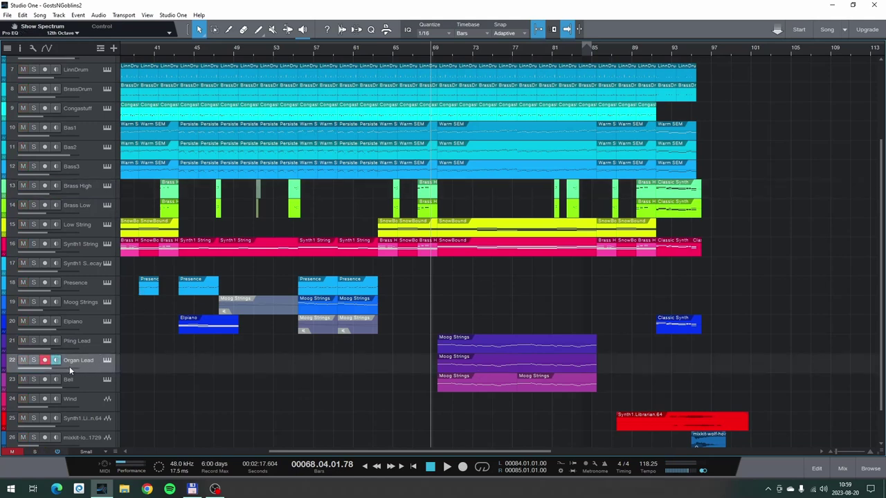
{"action": "left_click", "coordinate": [35, 361]}
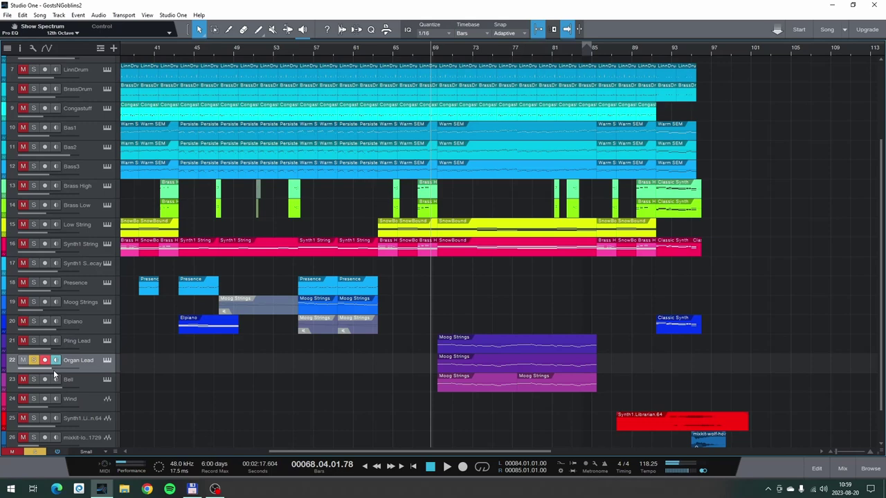
{"action": "left_click", "coordinate": [33, 360]}
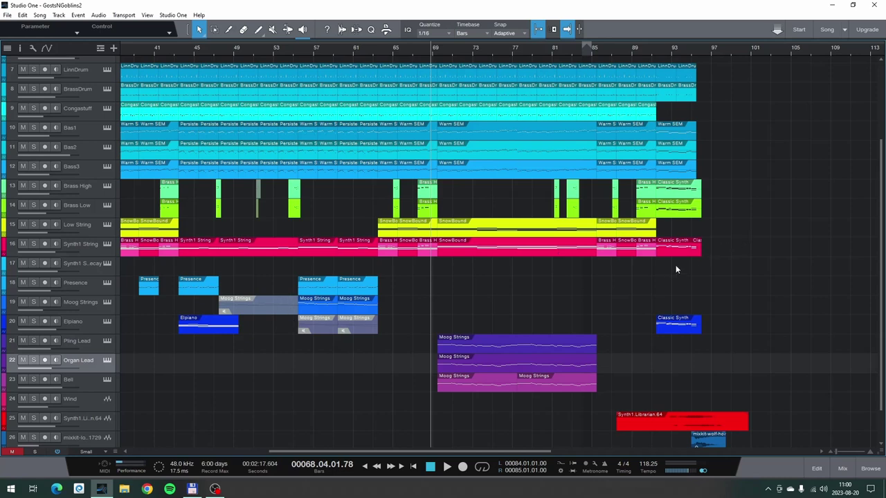
- Look over the arrangement from the lowest tracks up to the vocals and return the playhead to bar 1
{"action": "scroll", "coordinate": [625, 281], "scroll_direction": "down", "scroll_amount": 2}
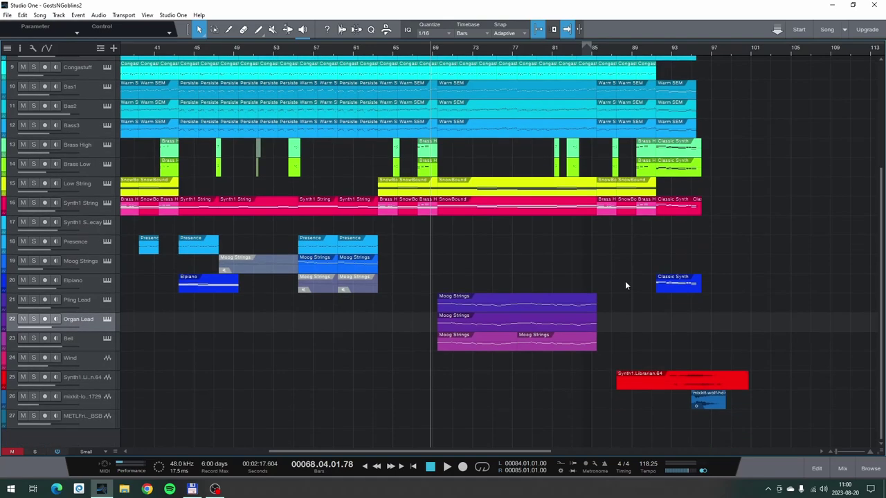
{"action": "scroll", "coordinate": [625, 281], "scroll_direction": "up", "scroll_amount": 4}
{"action": "scroll", "coordinate": [625, 281], "scroll_direction": "up", "scroll_amount": 2}
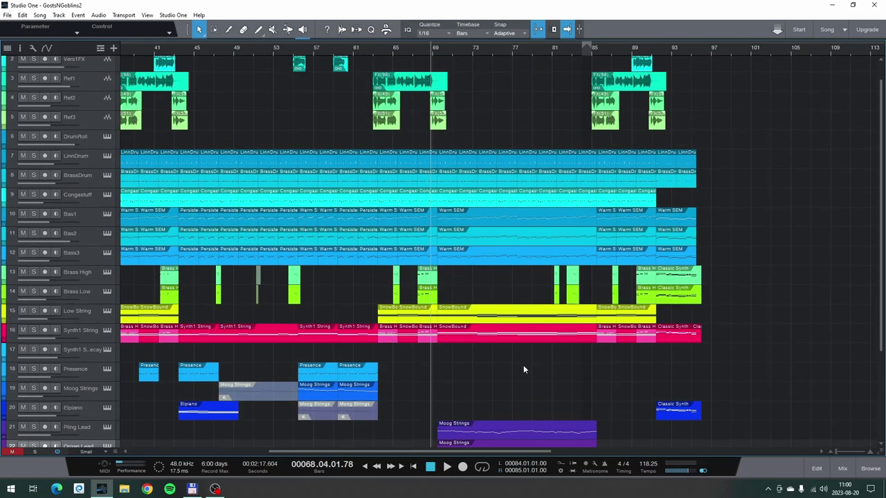
{"action": "left_click", "coordinate": [430, 466]}
{"action": "scroll", "coordinate": [309, 332], "scroll_direction": "up", "scroll_amount": 1}
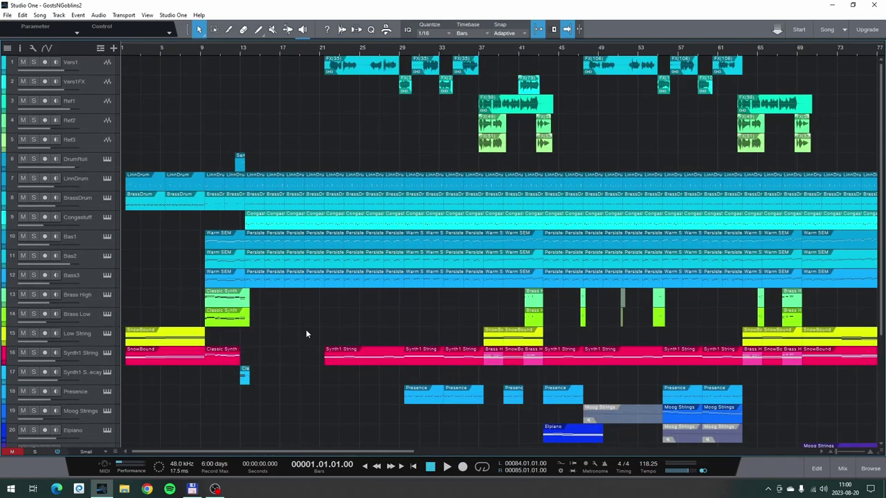